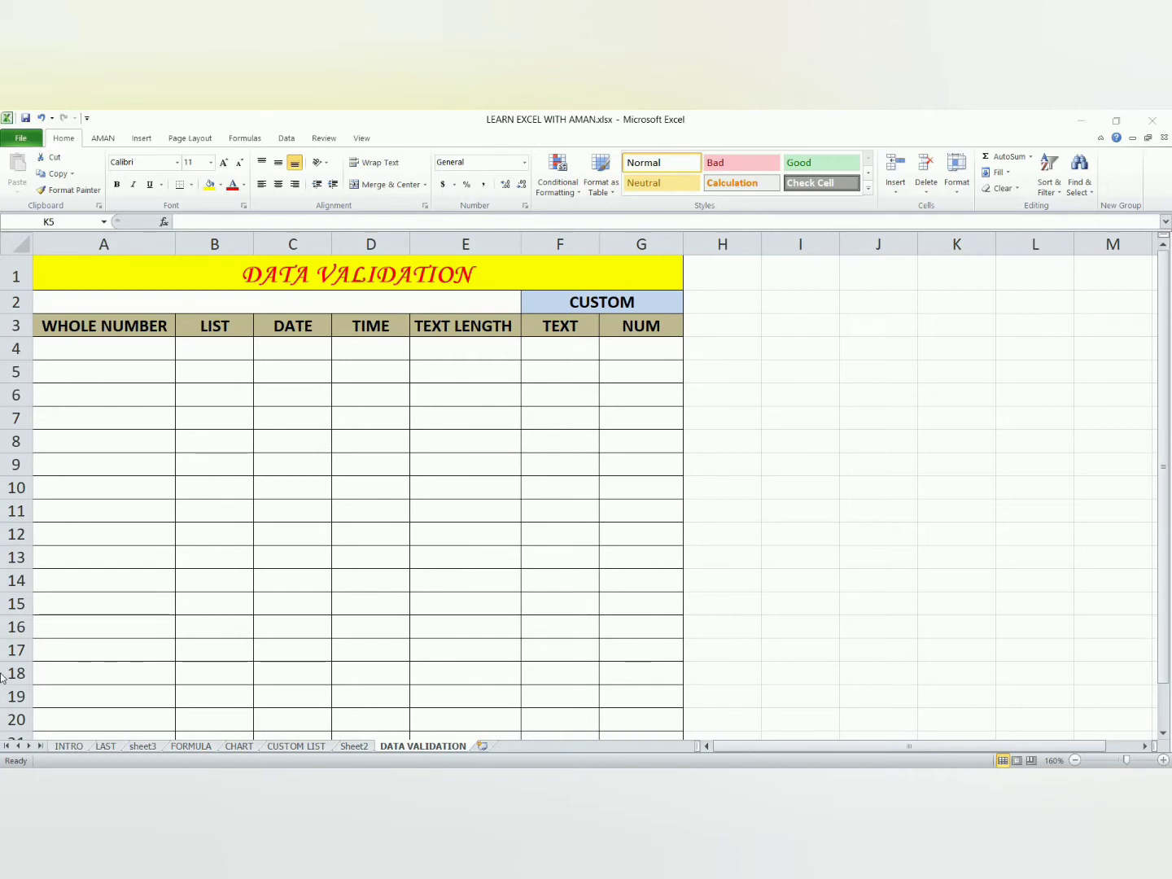
# Step: Select the WHOLE NUMBER entry cells from A4 downward and bring up Data Validation
pyautogui.click(83, 348)
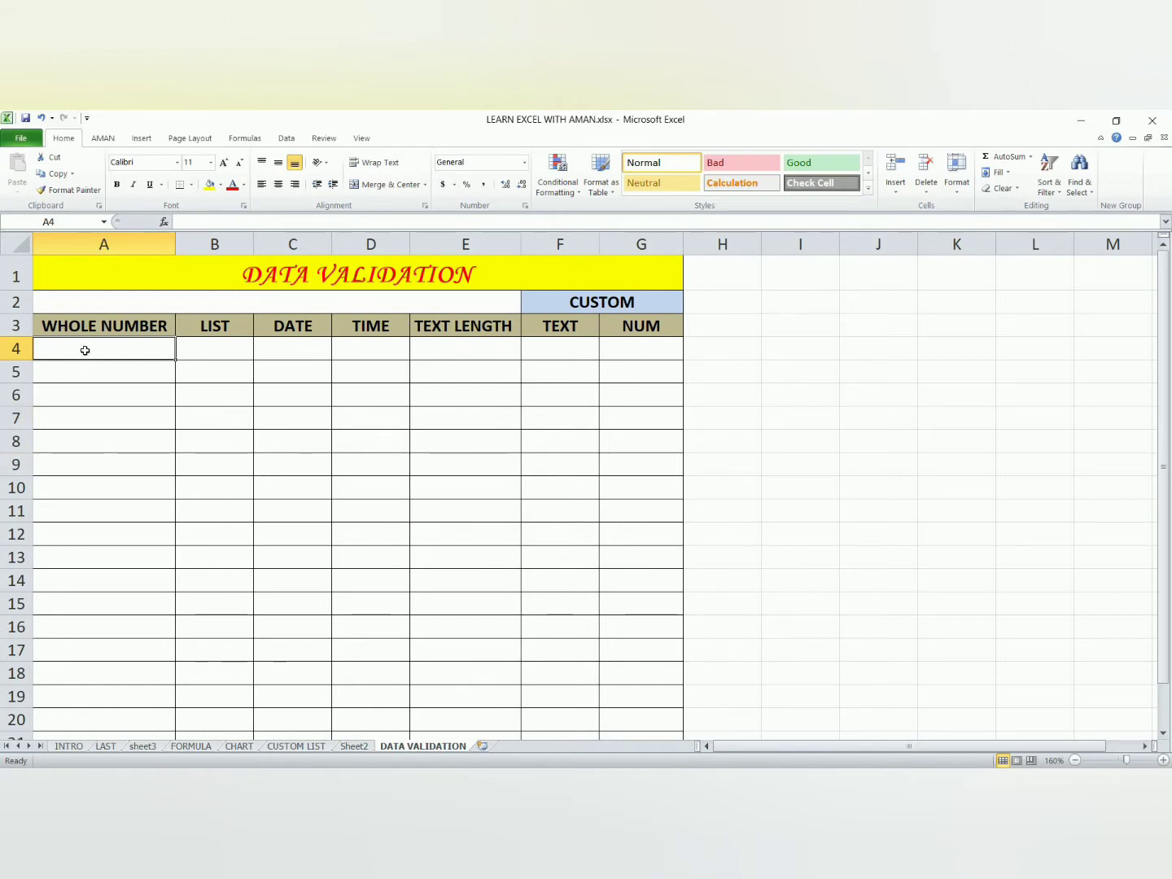
pyautogui.moveTo(84, 350); pyautogui.dragTo(115, 701)
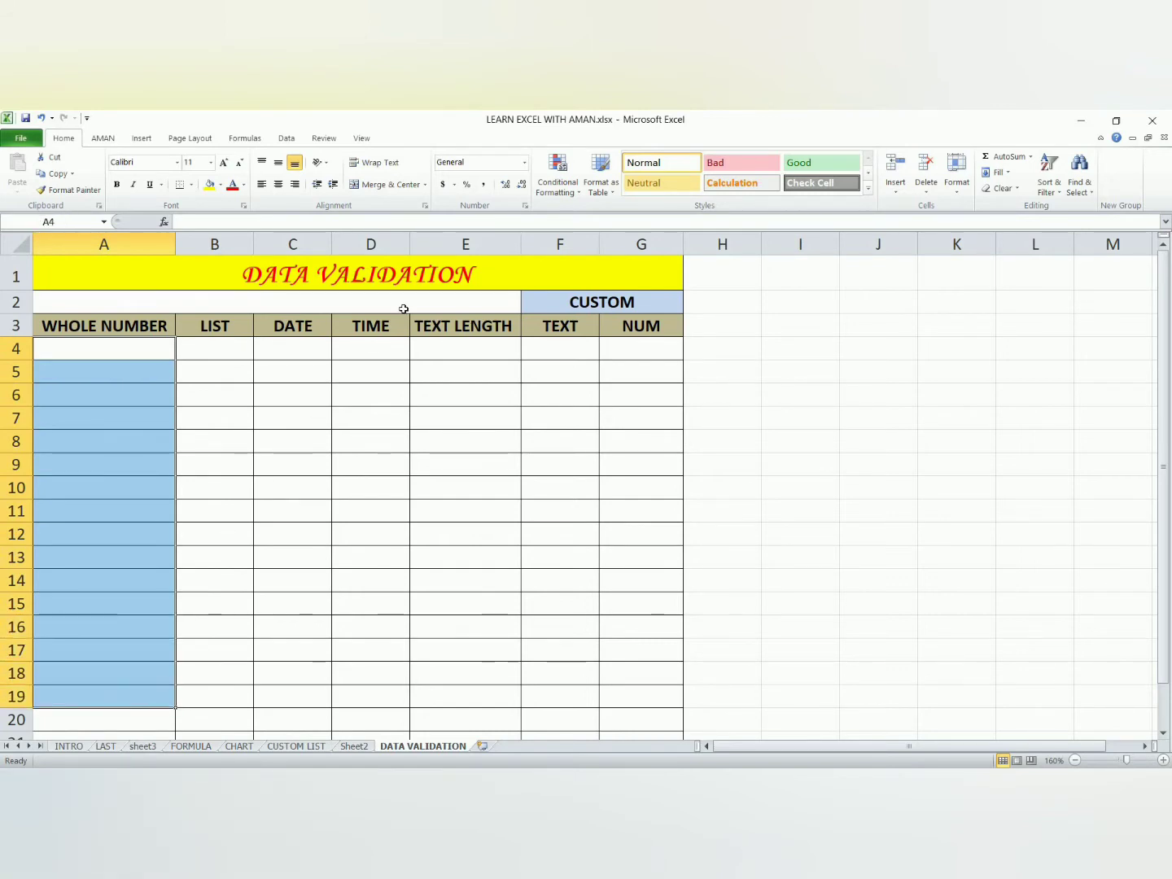
pyautogui.click(295, 143)
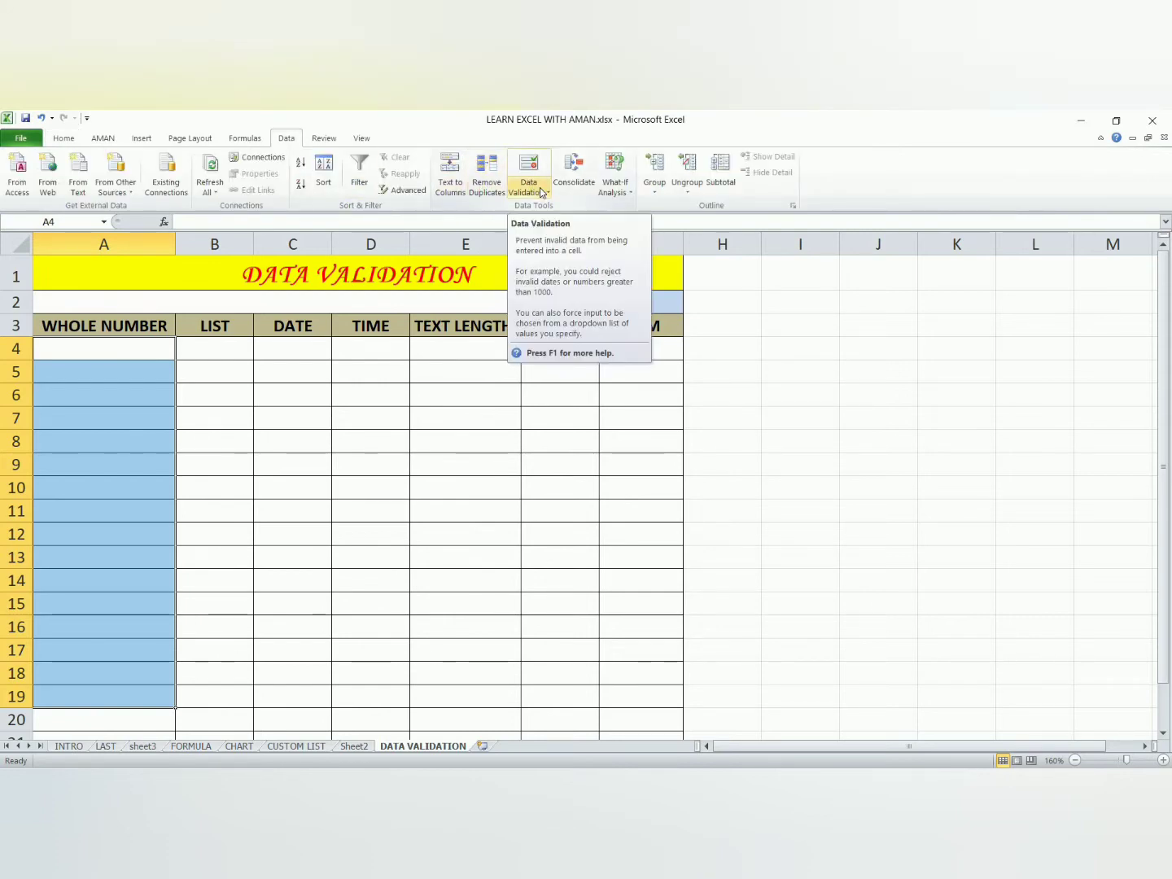
pyautogui.click(543, 192)
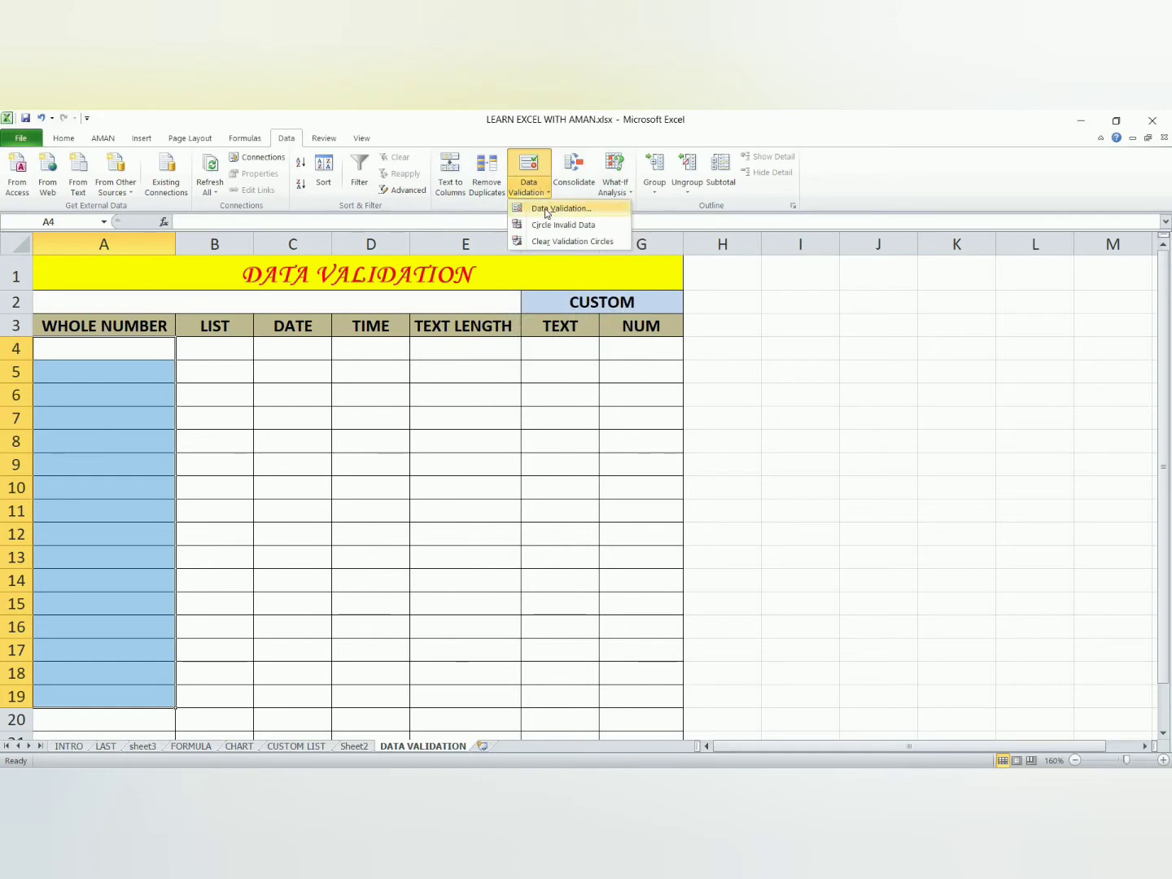
pyautogui.click(545, 210)
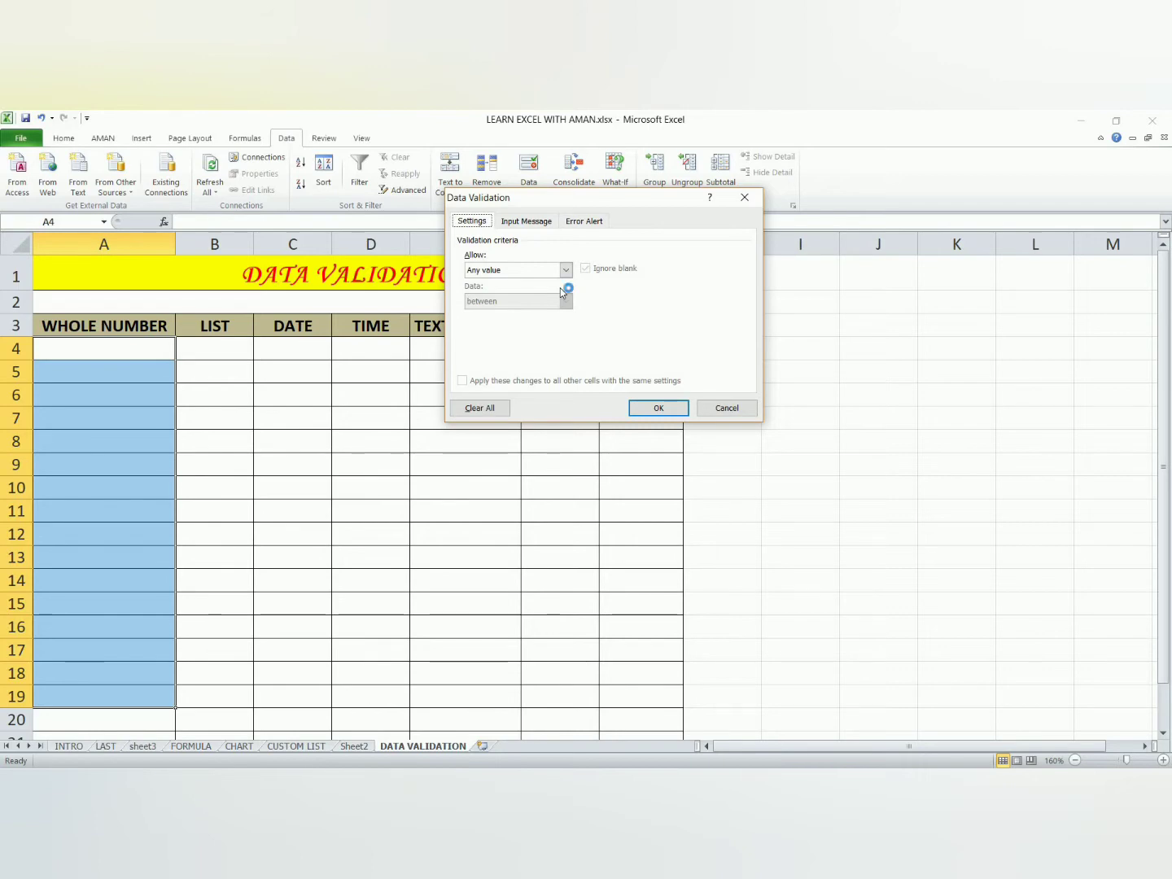
pyautogui.press('super+plus')
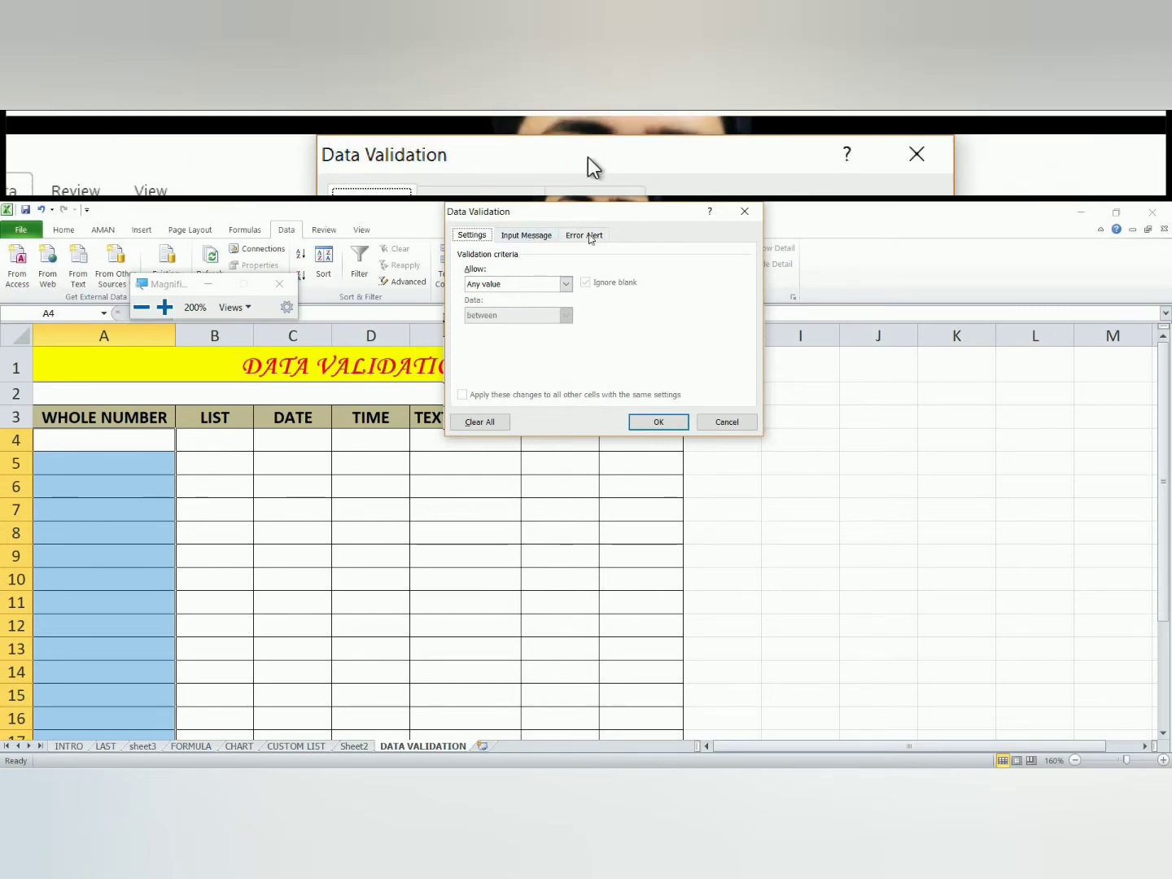
pyautogui.moveTo(561, 219); pyautogui.dragTo(572, 256)
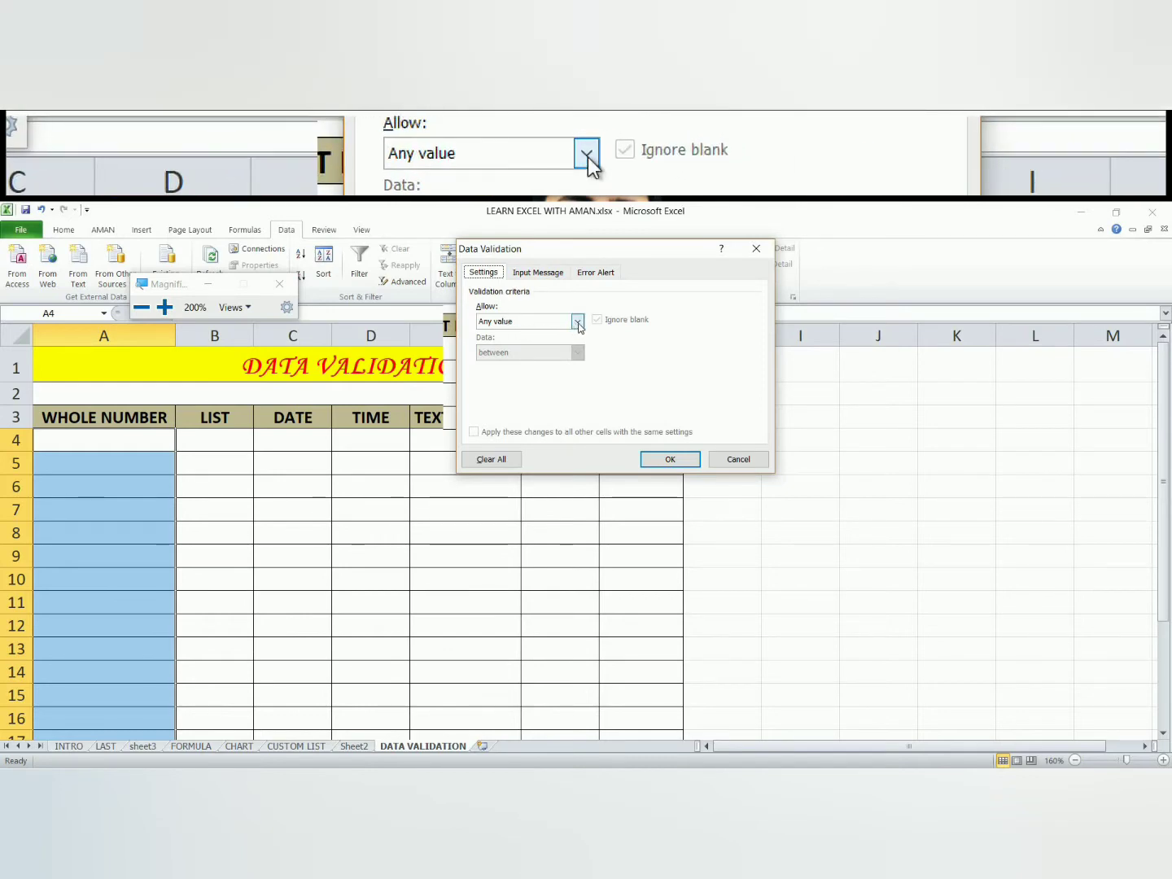
# Step: Set the rule to Whole number greater than 250 and apply it
pyautogui.click(576, 323)
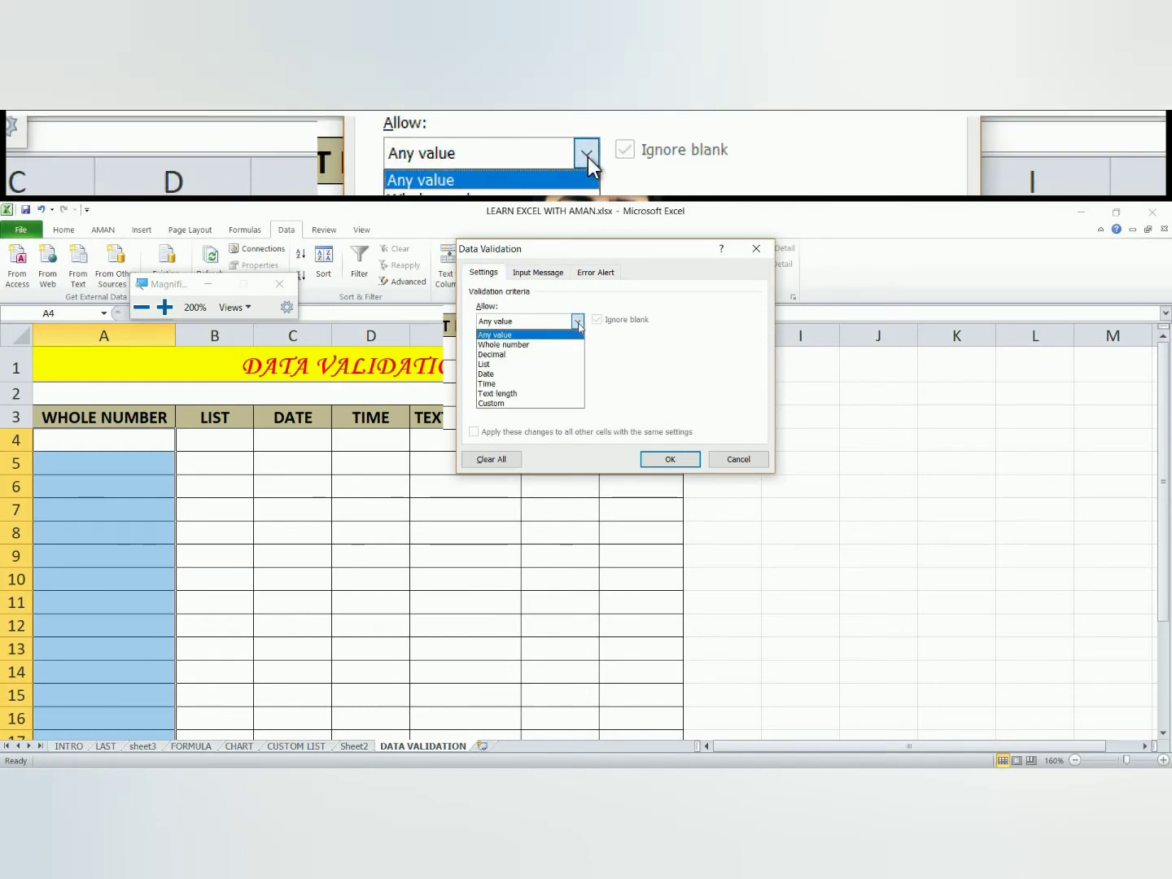
pyautogui.click(535, 345)
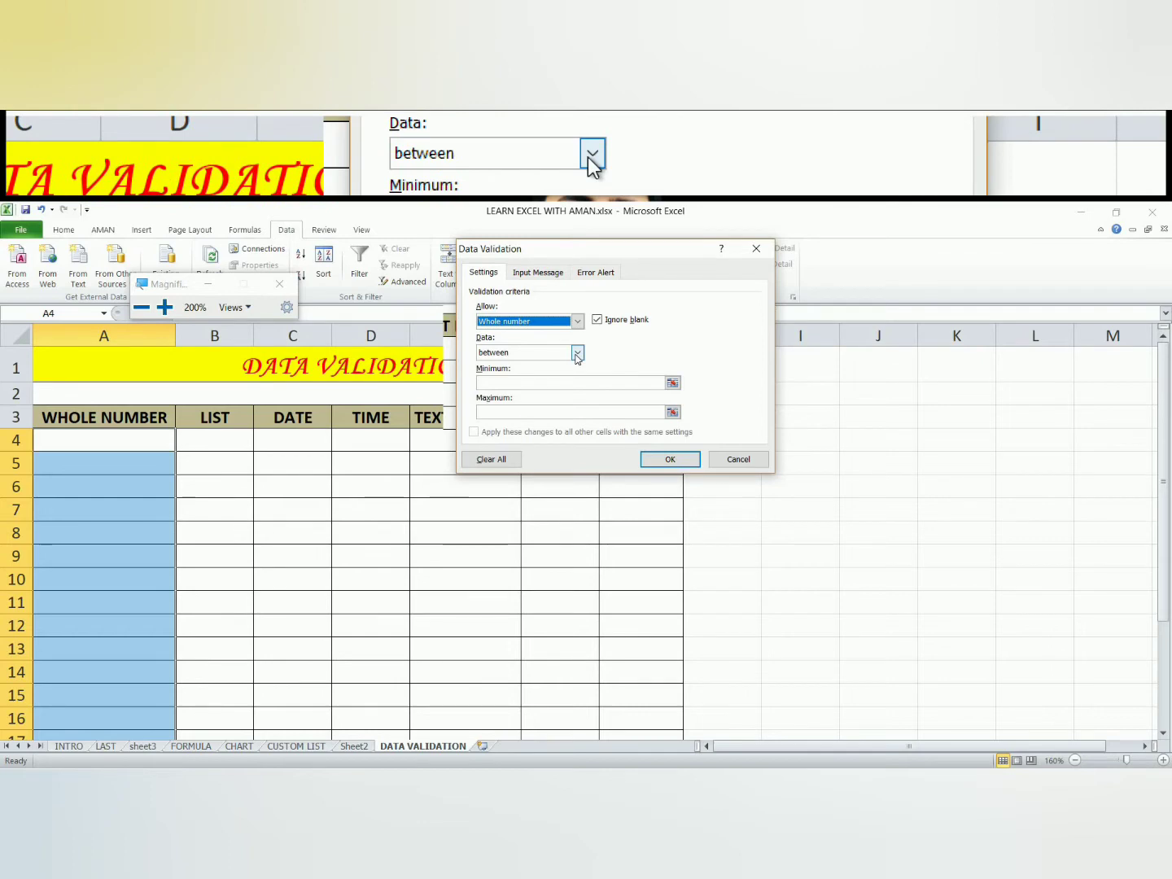
pyautogui.click(573, 355)
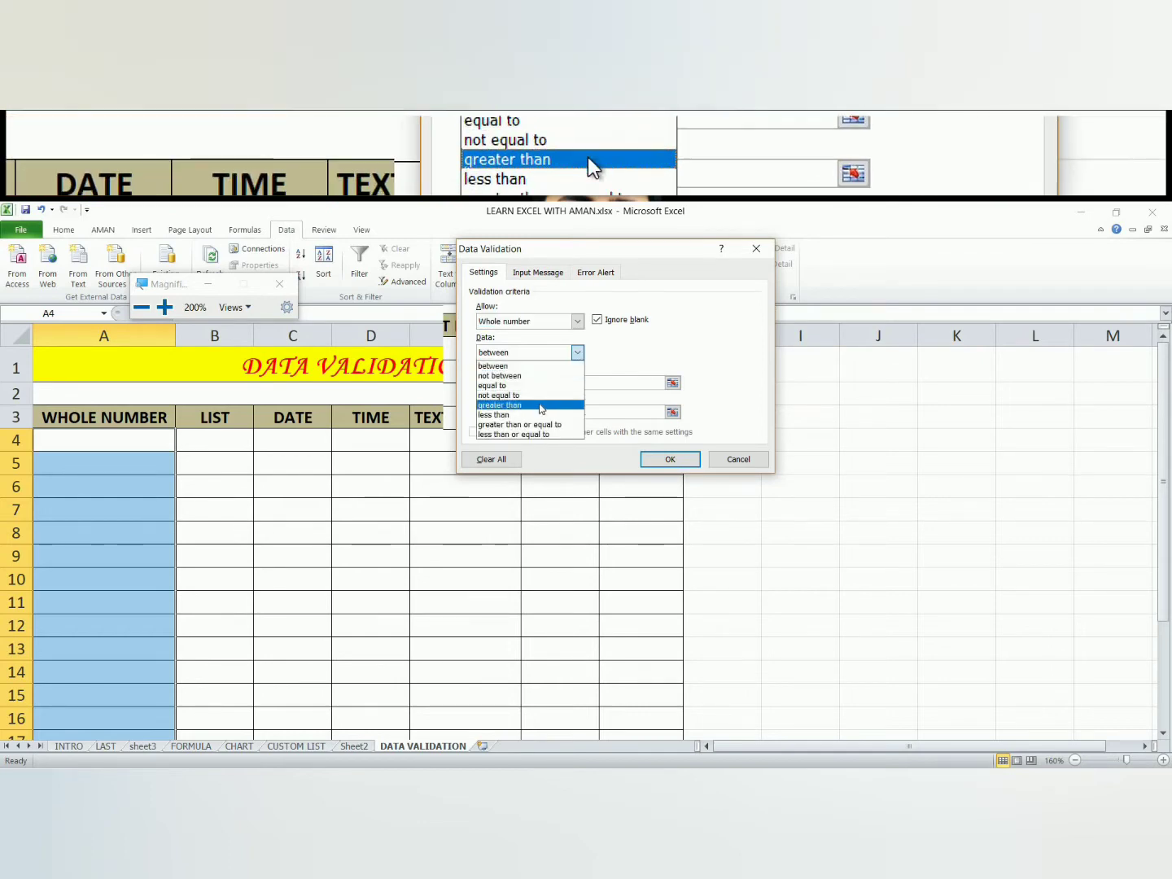
pyautogui.click(544, 405)
pyautogui.click(557, 382)
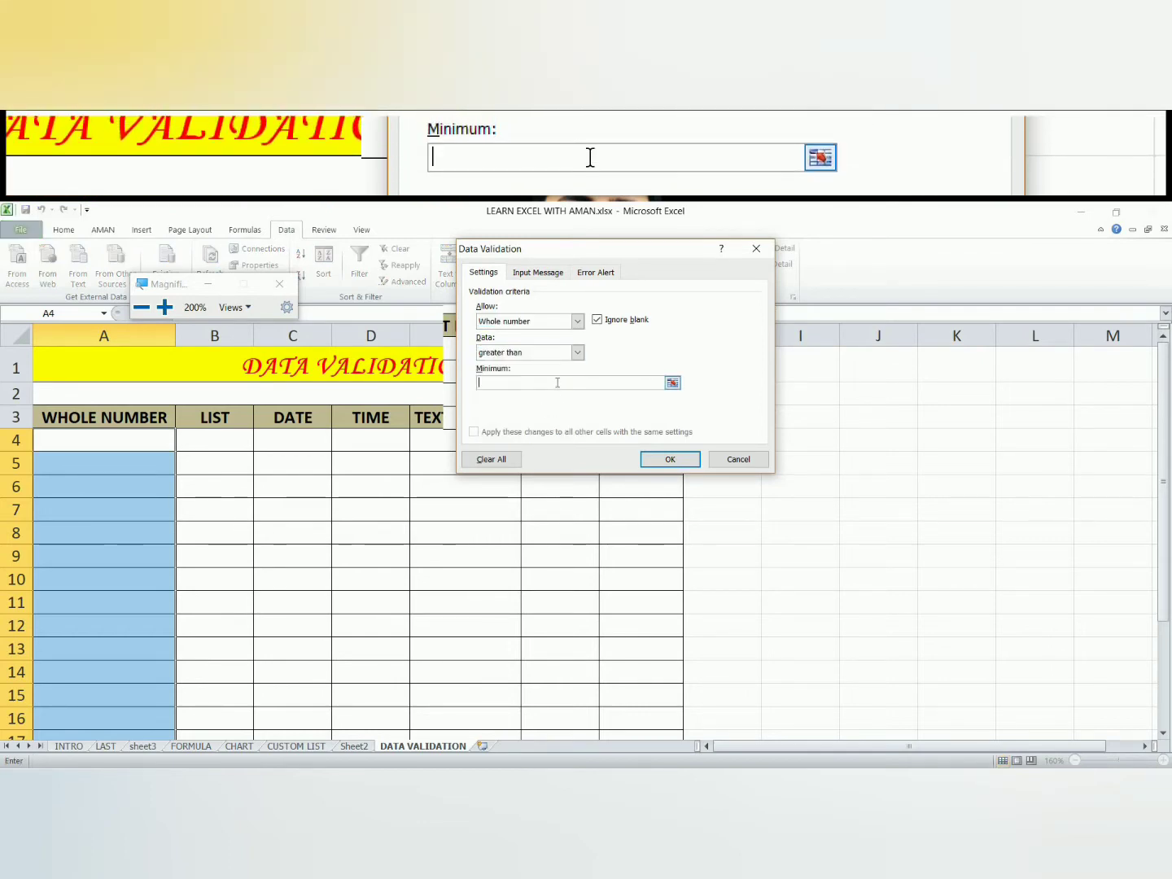
pyautogui.write('250')
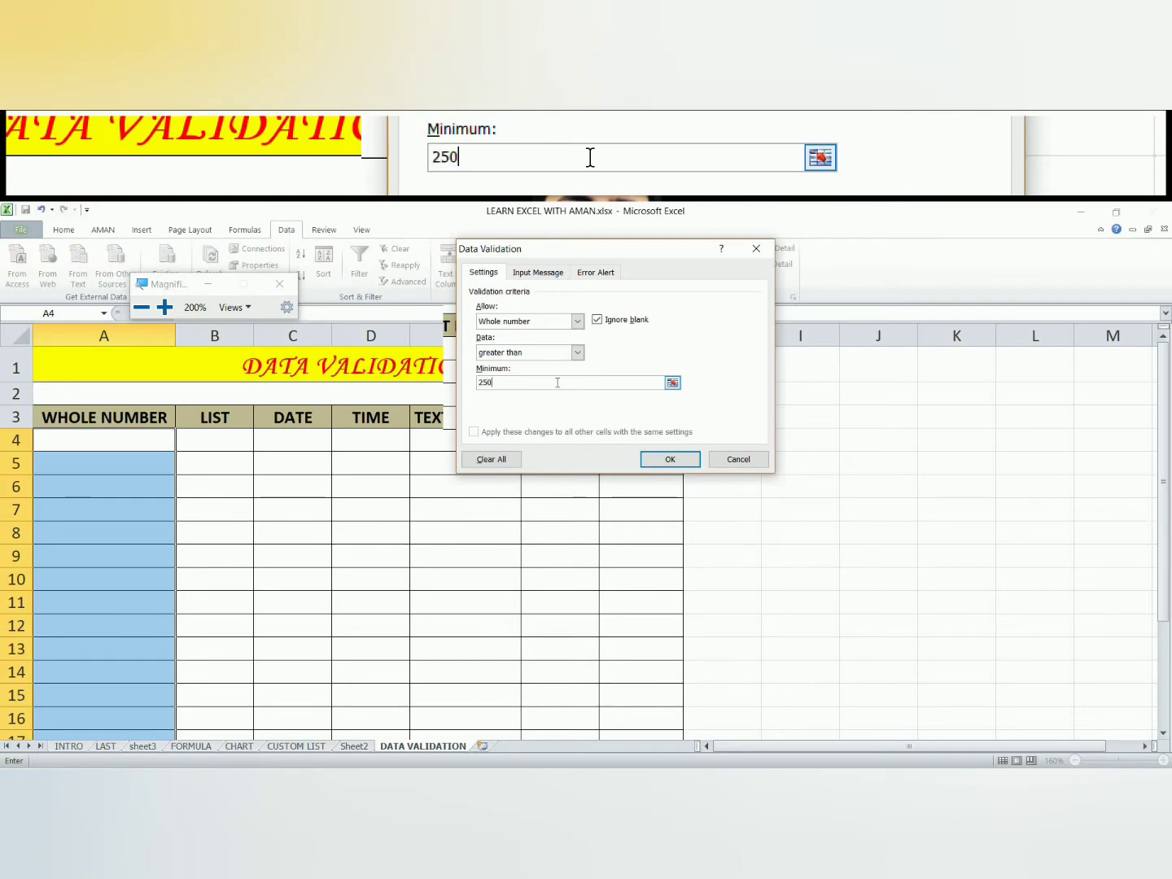
pyautogui.press('Return')
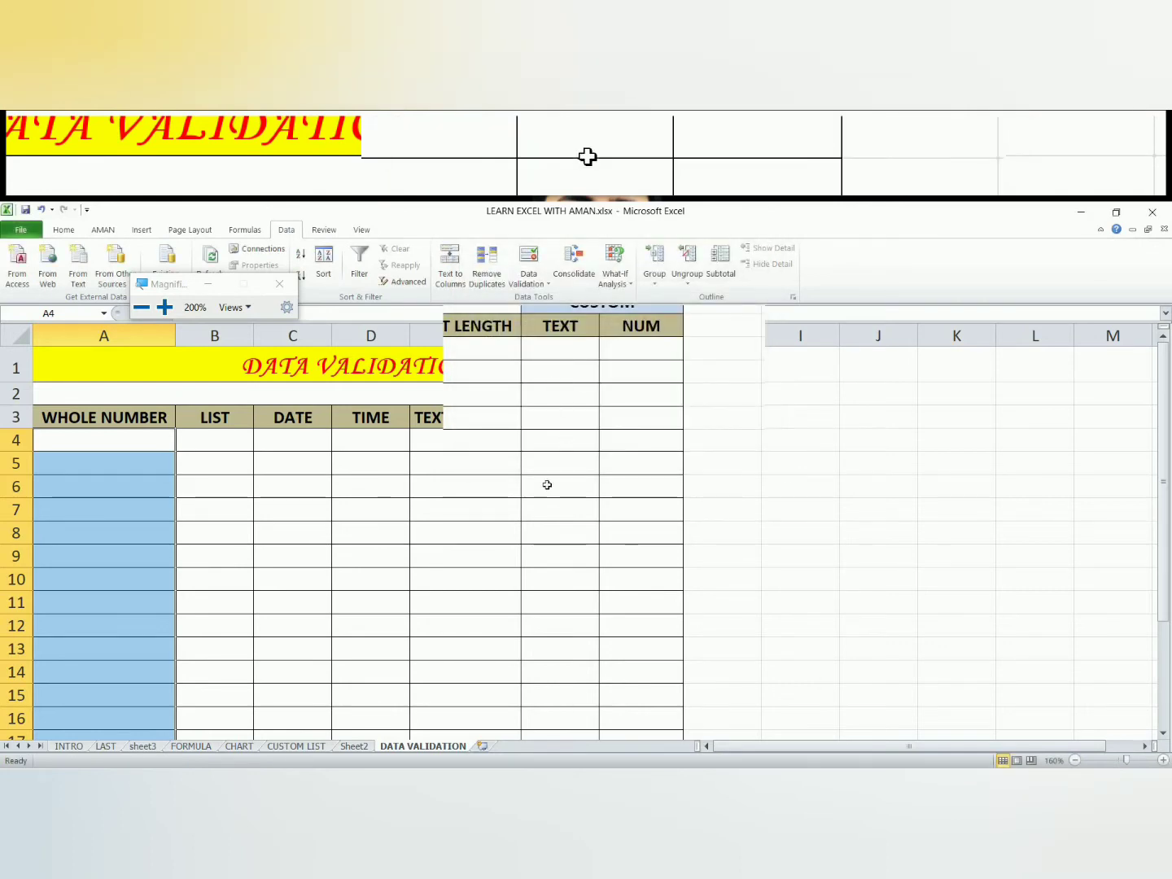
# Step: Enter 250 in A4 and see the validation rule reject it
pyautogui.click(254, 553)
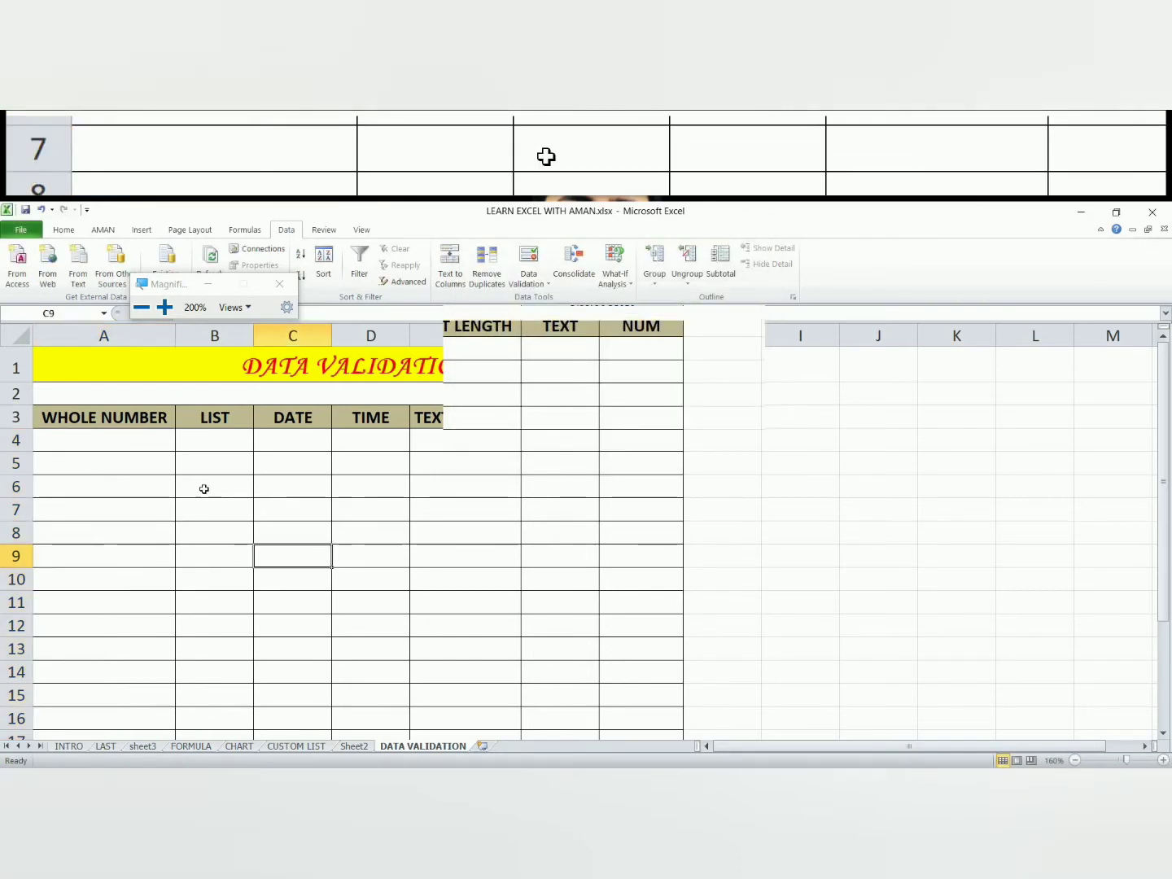
pyautogui.click(793, 488)
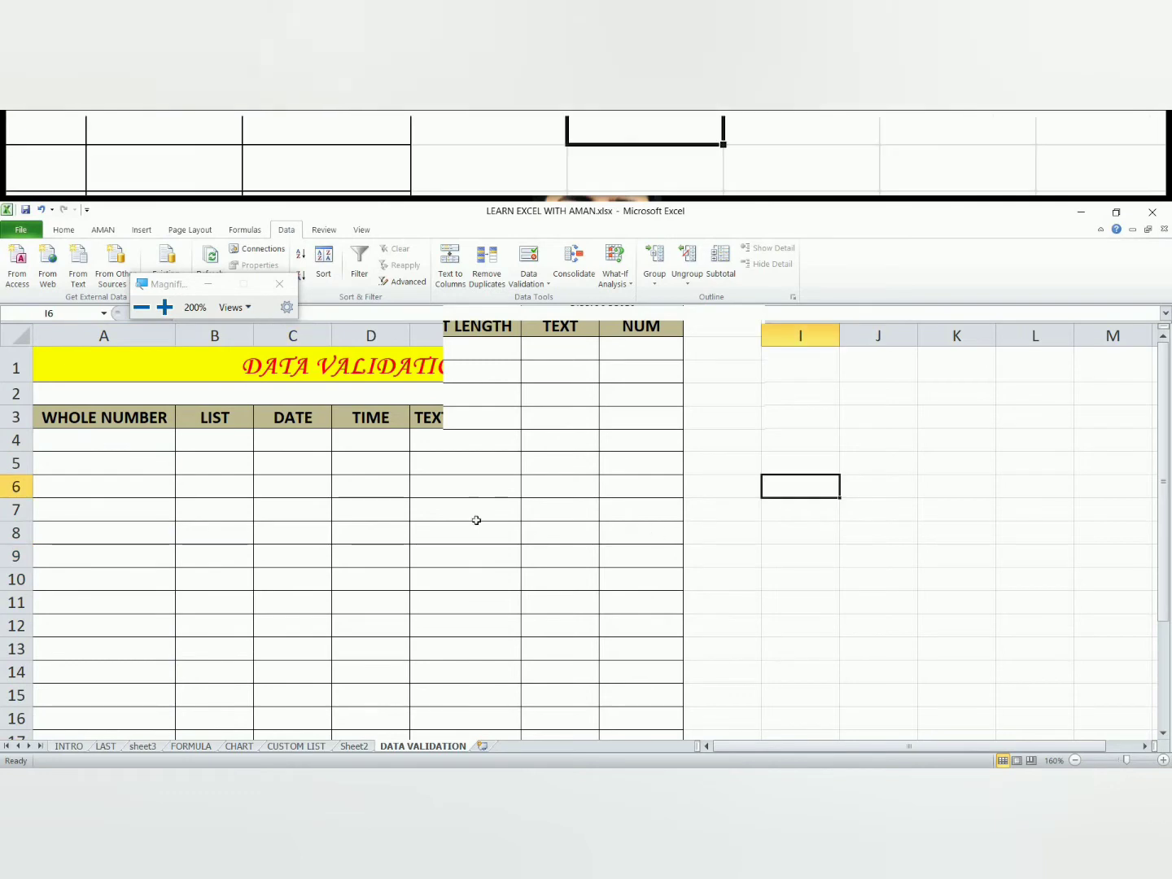
pyautogui.click(81, 444)
pyautogui.write('250')
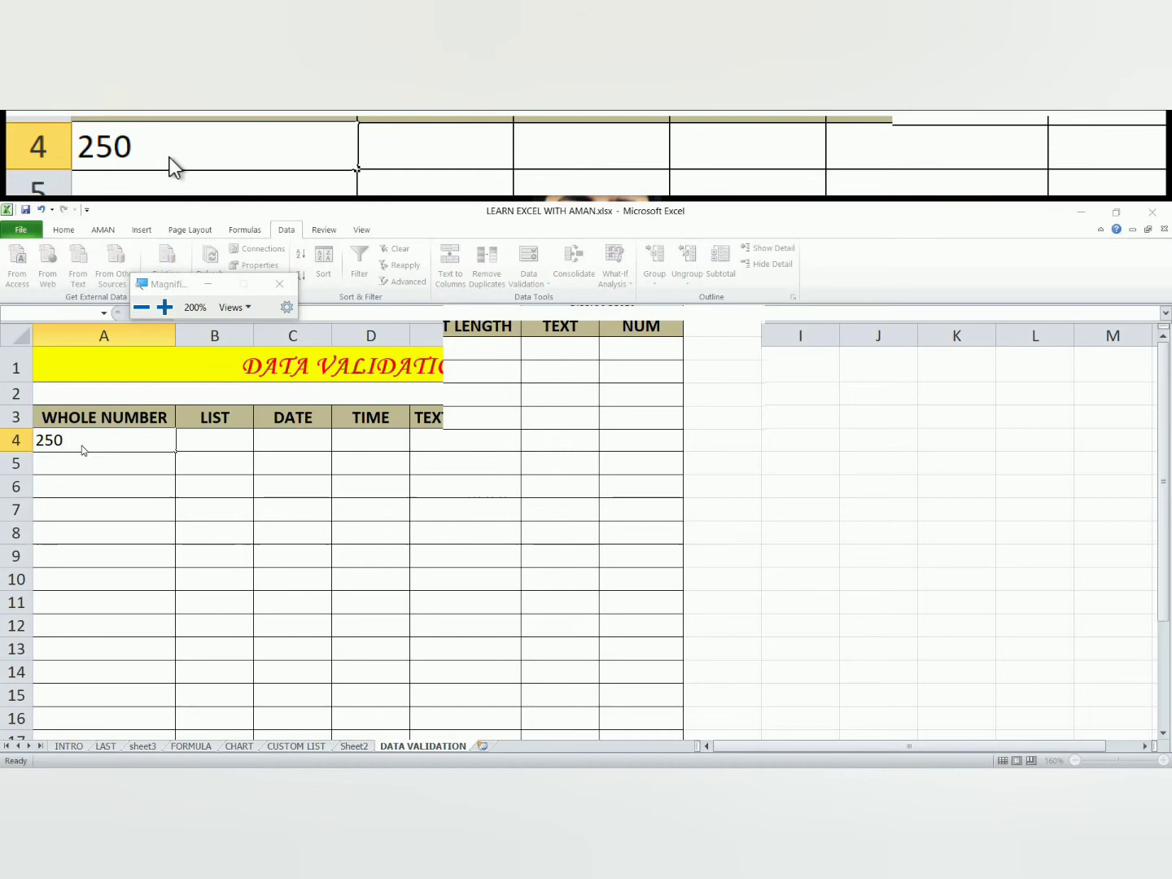
pyautogui.press('Return')
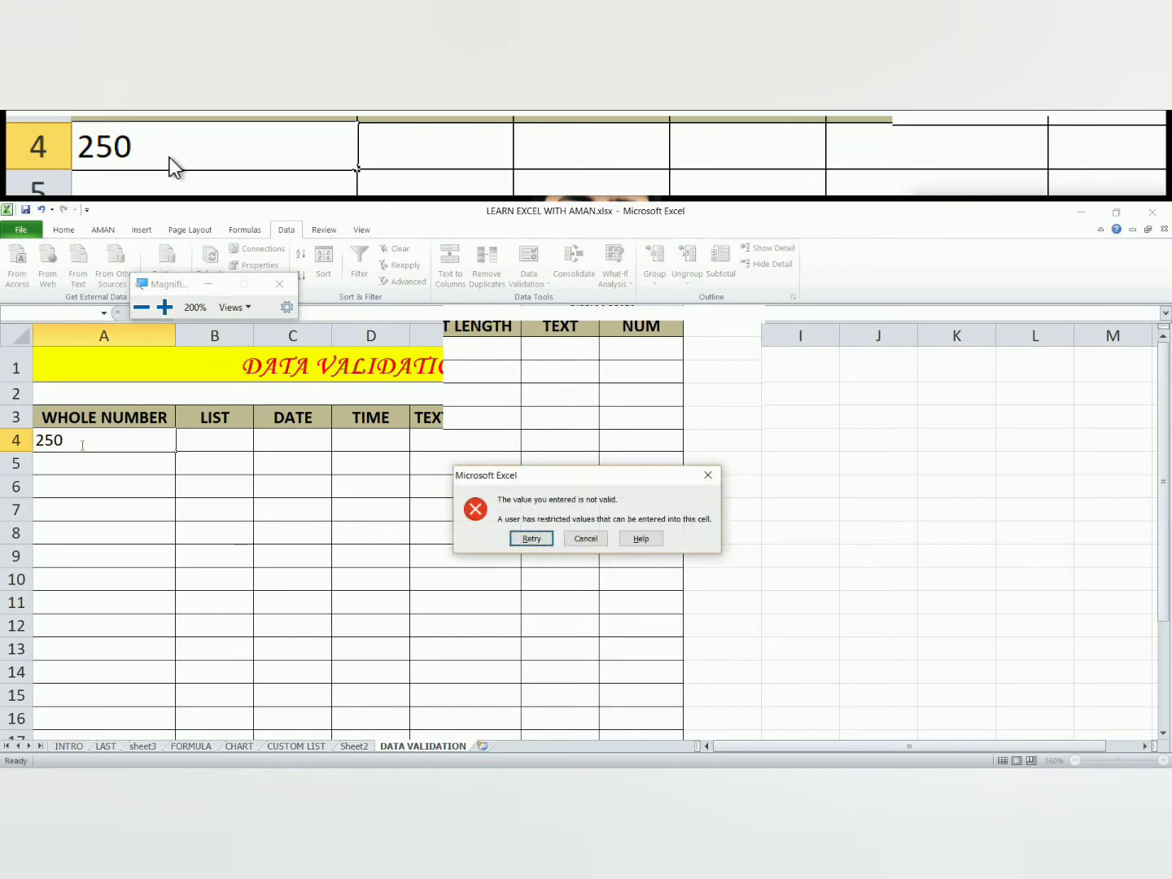
pyautogui.press('Return')
# Step: Enter 251, 300 and 655 in A4 through A6
pyautogui.write('251')
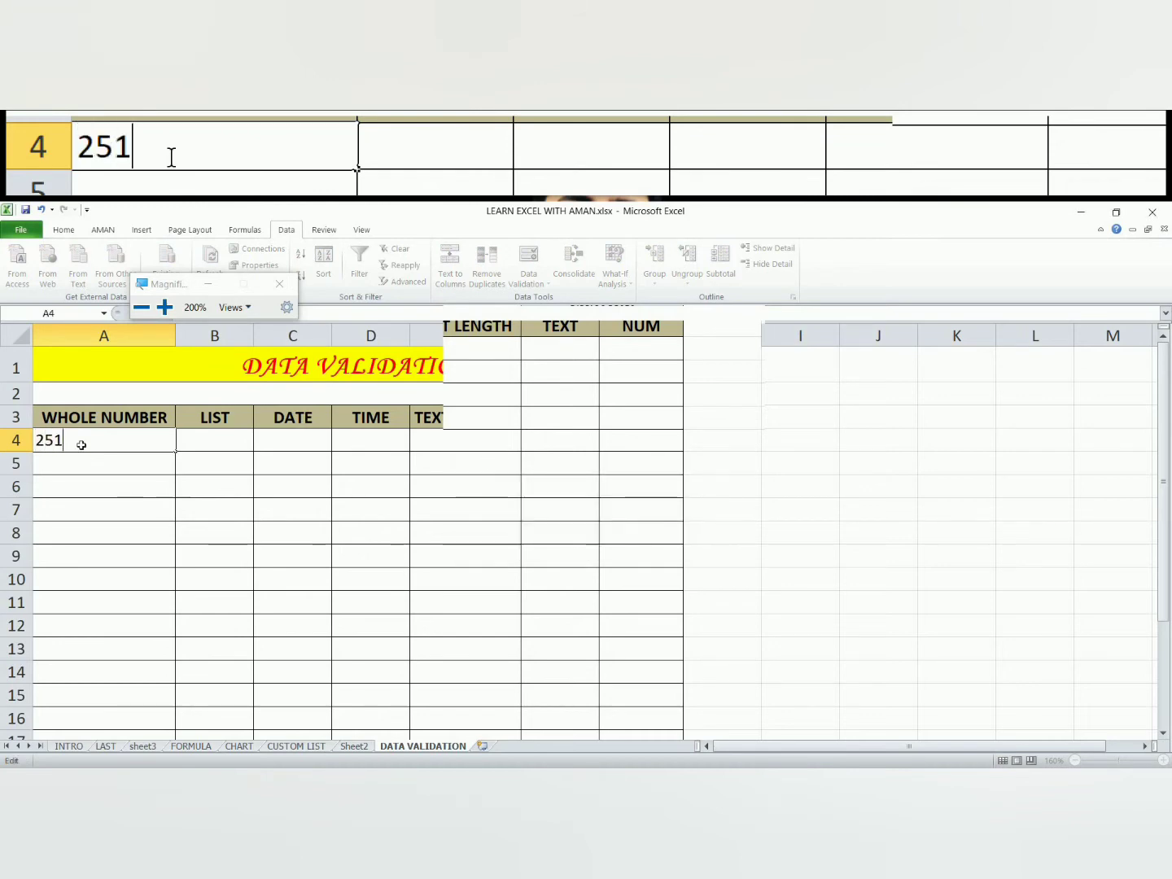
pyautogui.press('Return')
pyautogui.write('300')
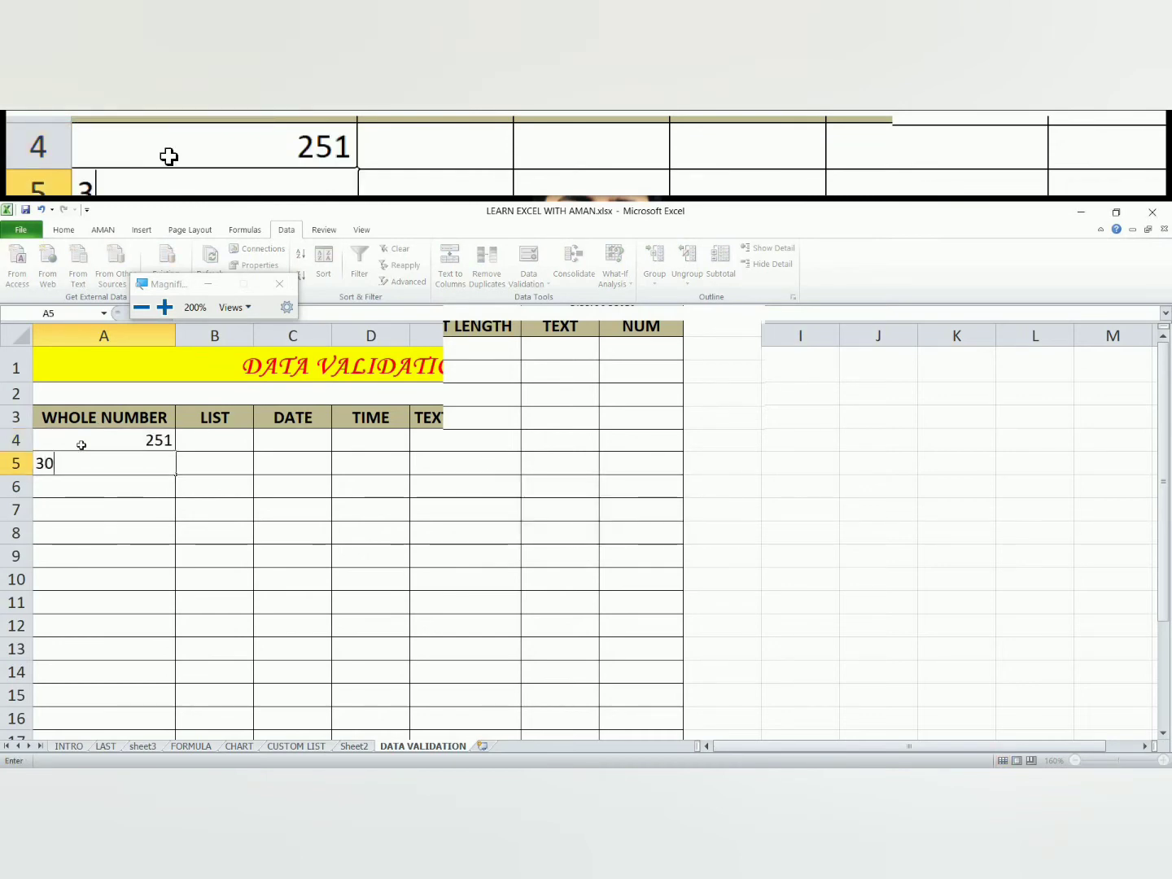
pyautogui.press('Return')
pyautogui.write('655')
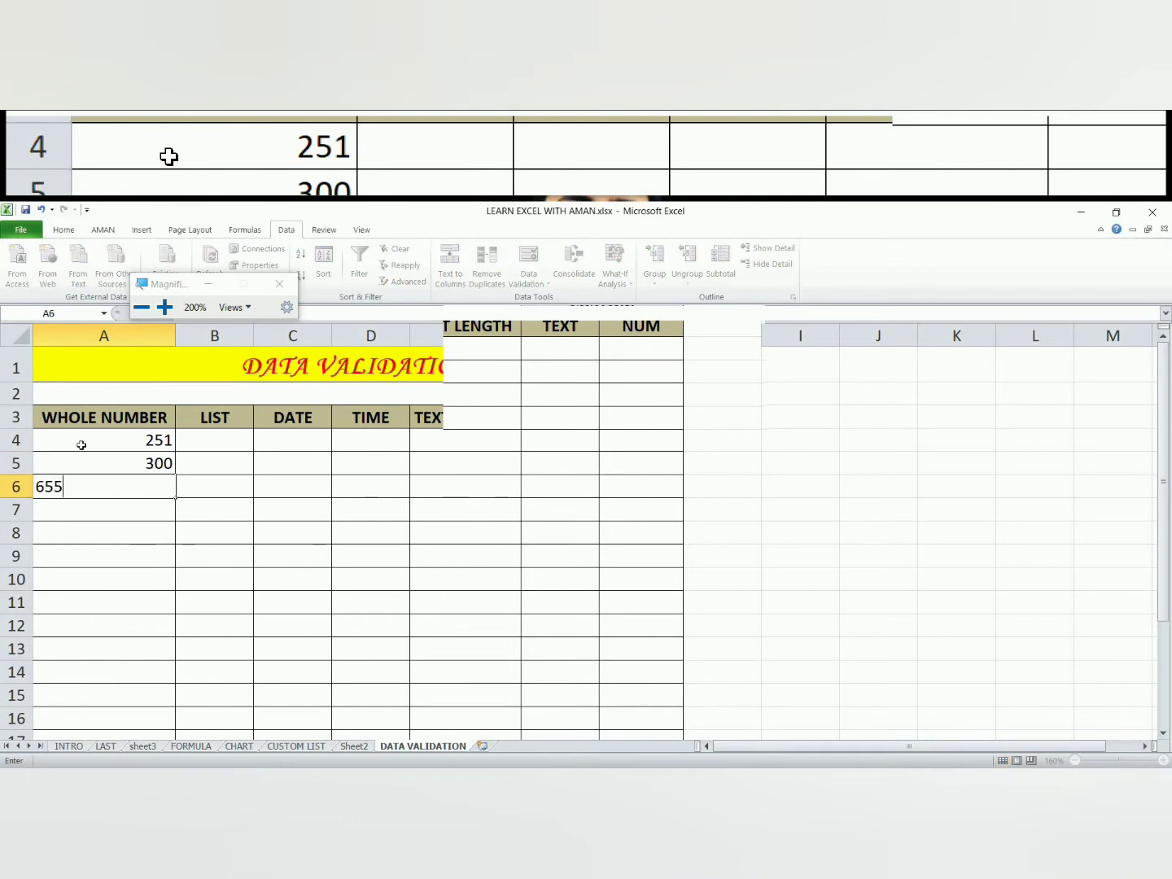
pyautogui.press('Return')
# Step: Try entering 62 and 3 below them, both rejected by the rule
pyautogui.write('62')
pyautogui.press('Return')
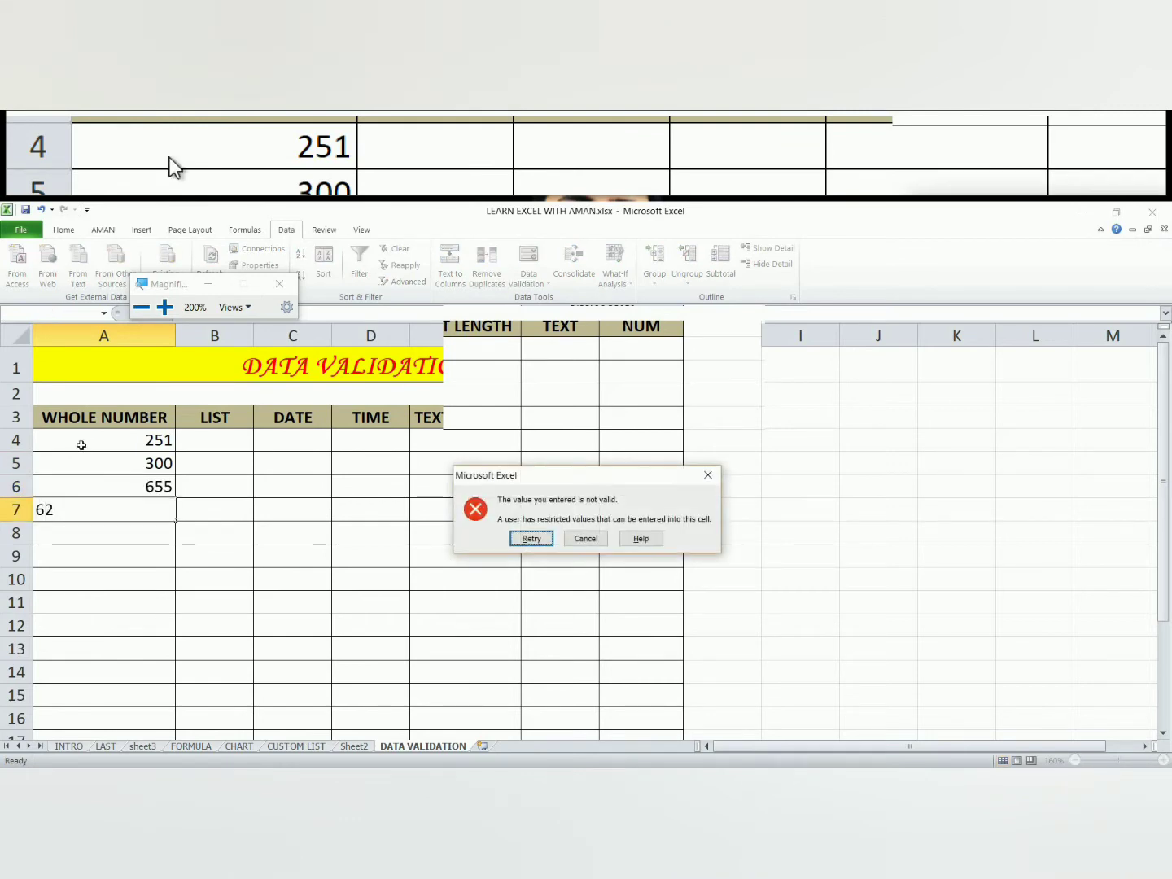
pyautogui.press('Return')
pyautogui.write('3')
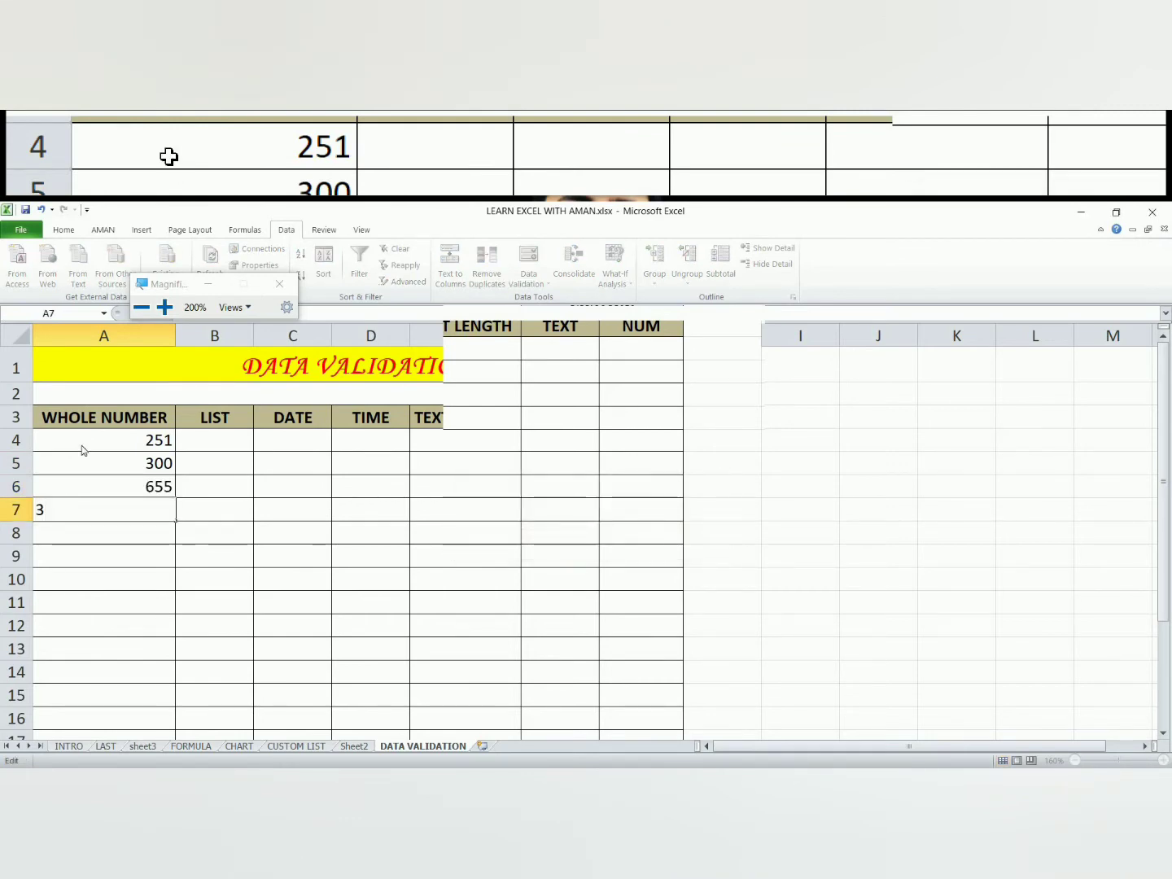
pyautogui.press('Return')
pyautogui.press('Return')
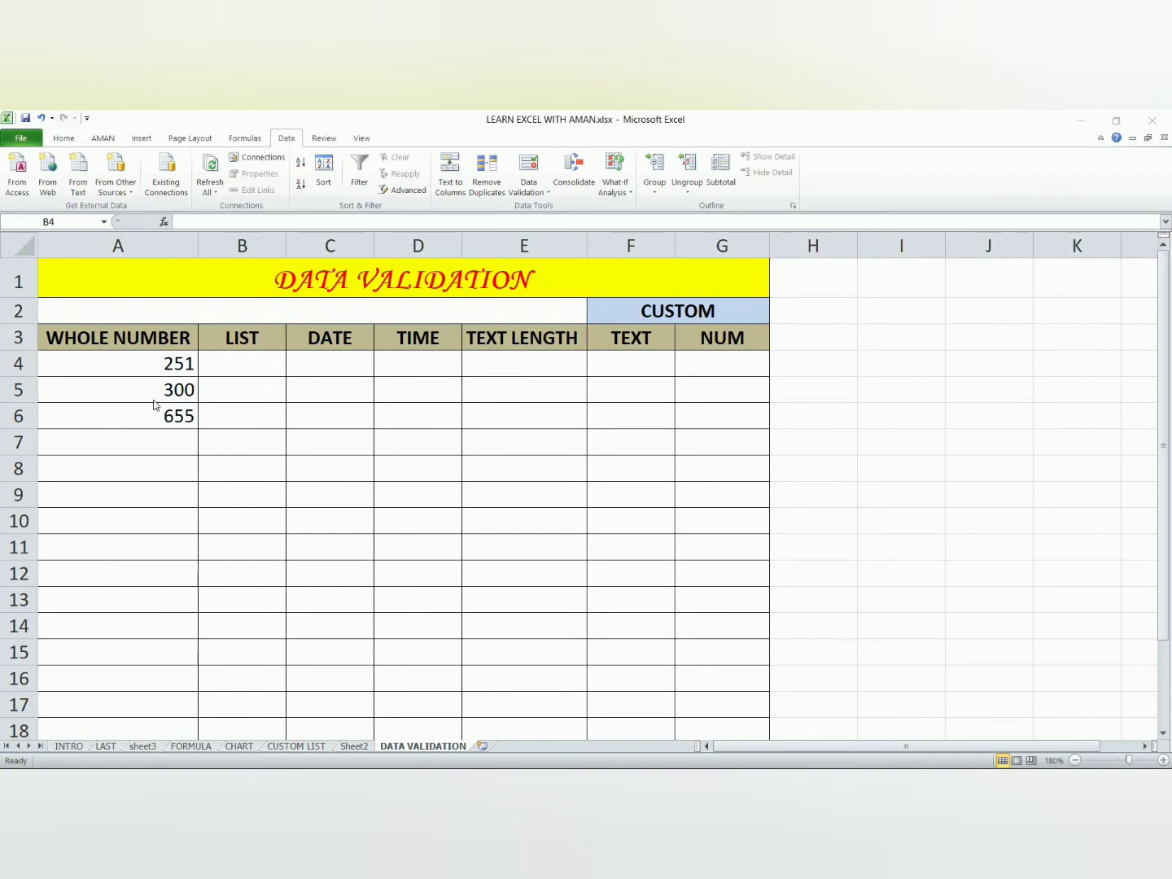
pyautogui.click(238, 362)
# Step: Select B4:B13 and set a List validation with source PASS,FAIL
pyautogui.click(248, 432)
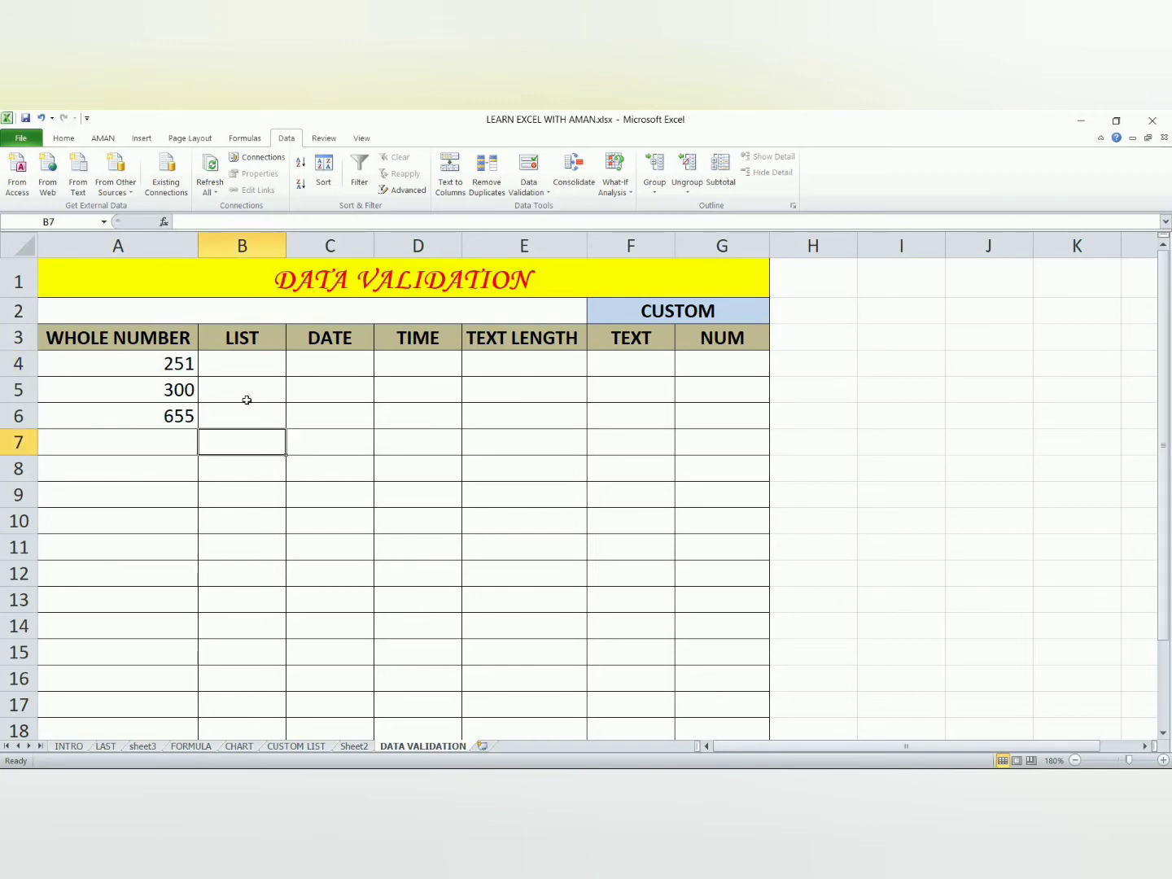
pyautogui.moveTo(243, 364); pyautogui.dragTo(262, 609)
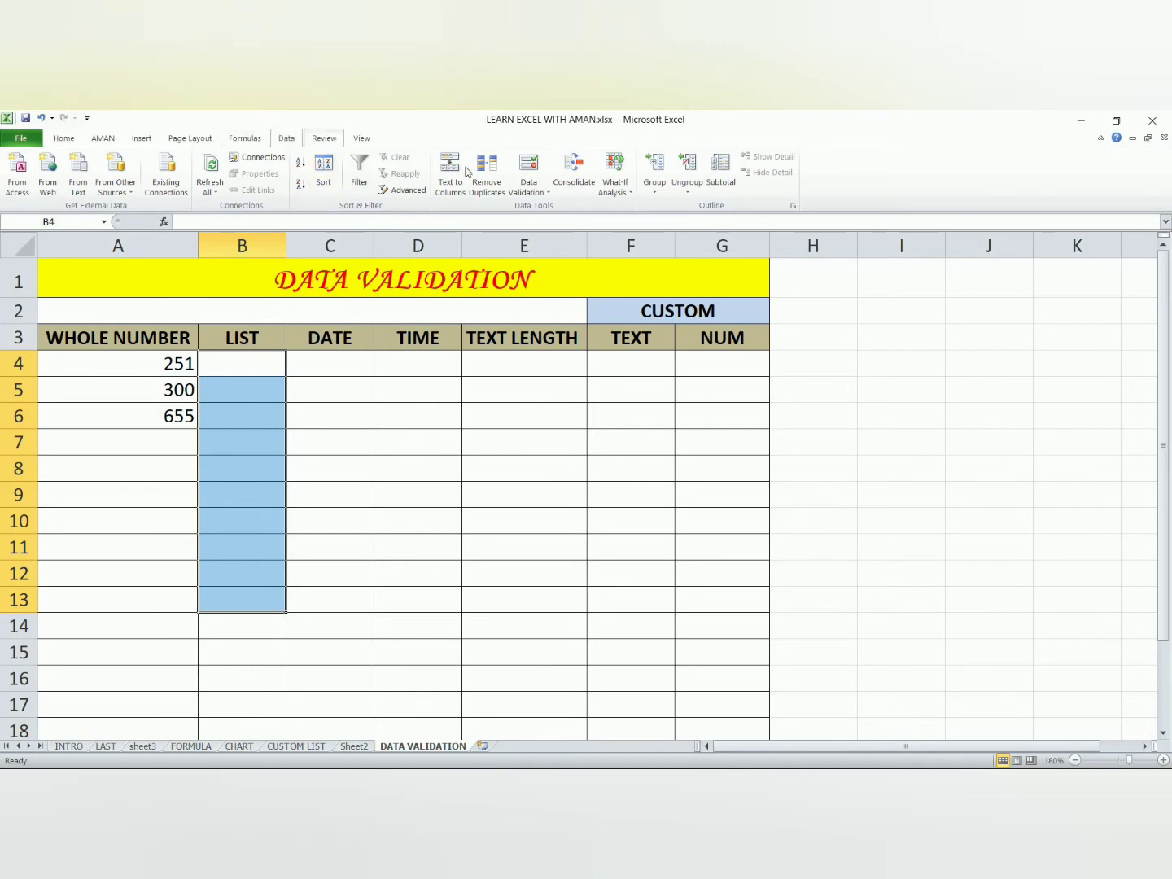
pyautogui.click(528, 187)
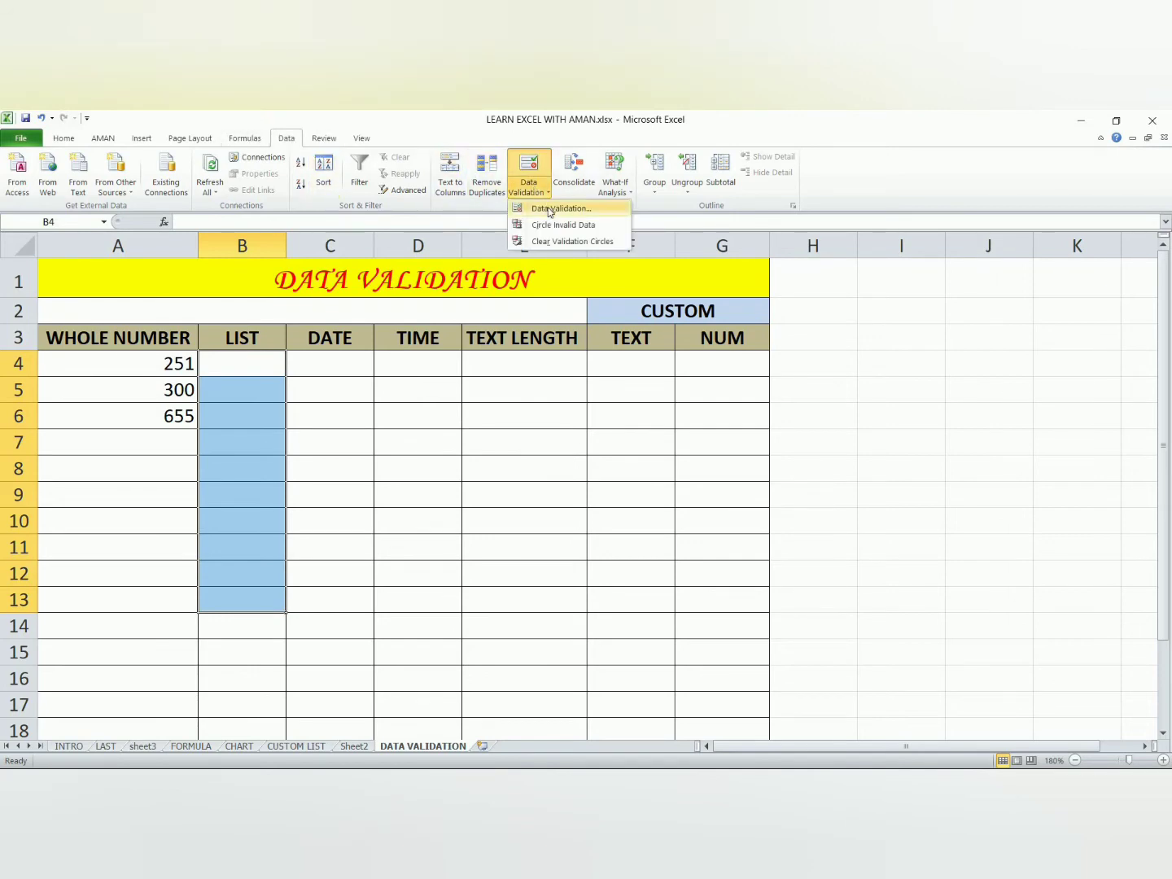
pyautogui.click(551, 210)
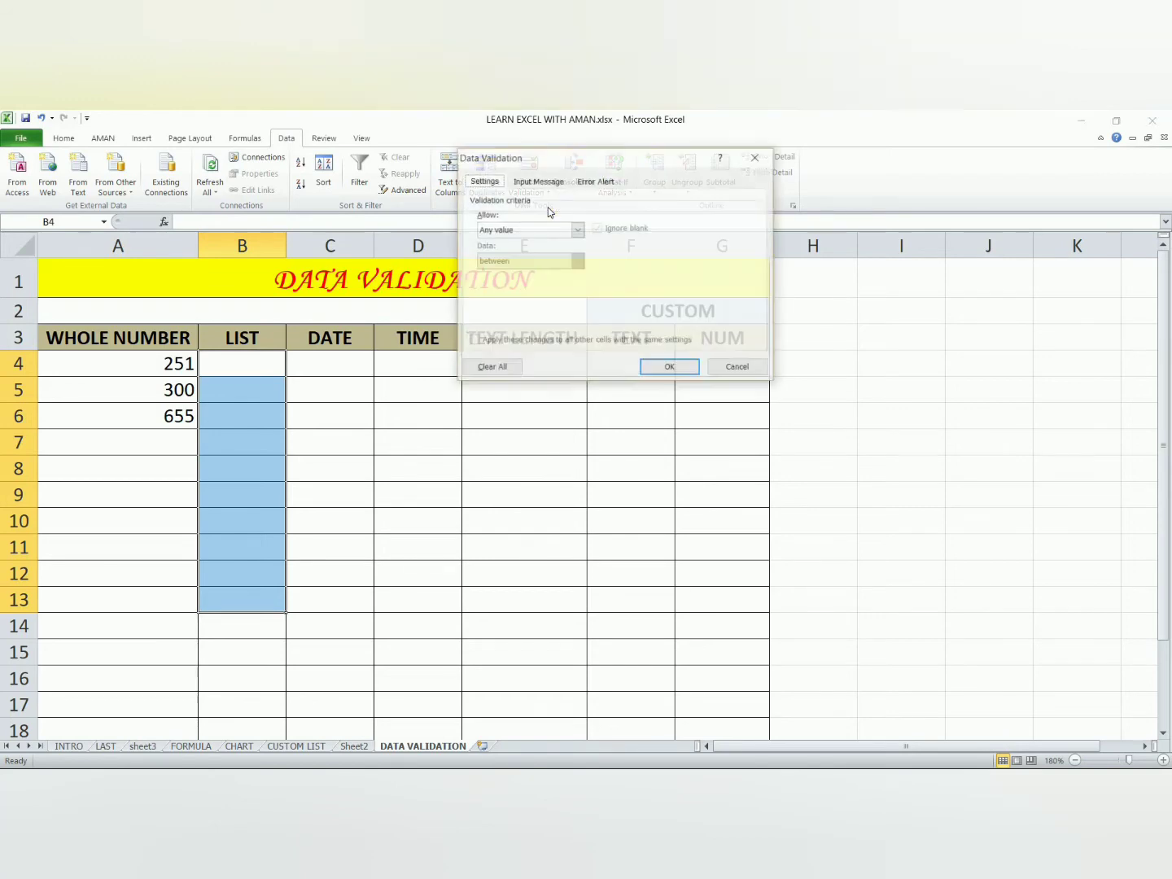
pyautogui.click(578, 230)
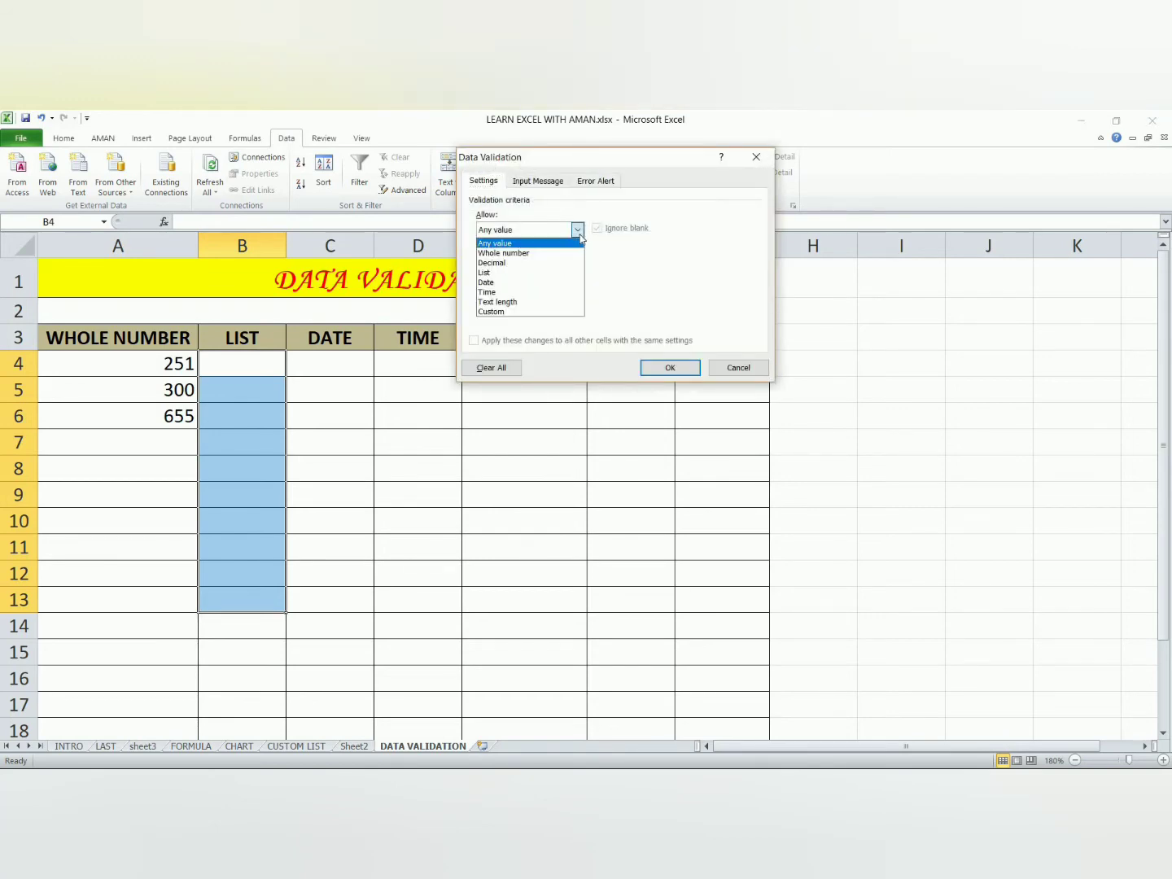
pyautogui.click(533, 273)
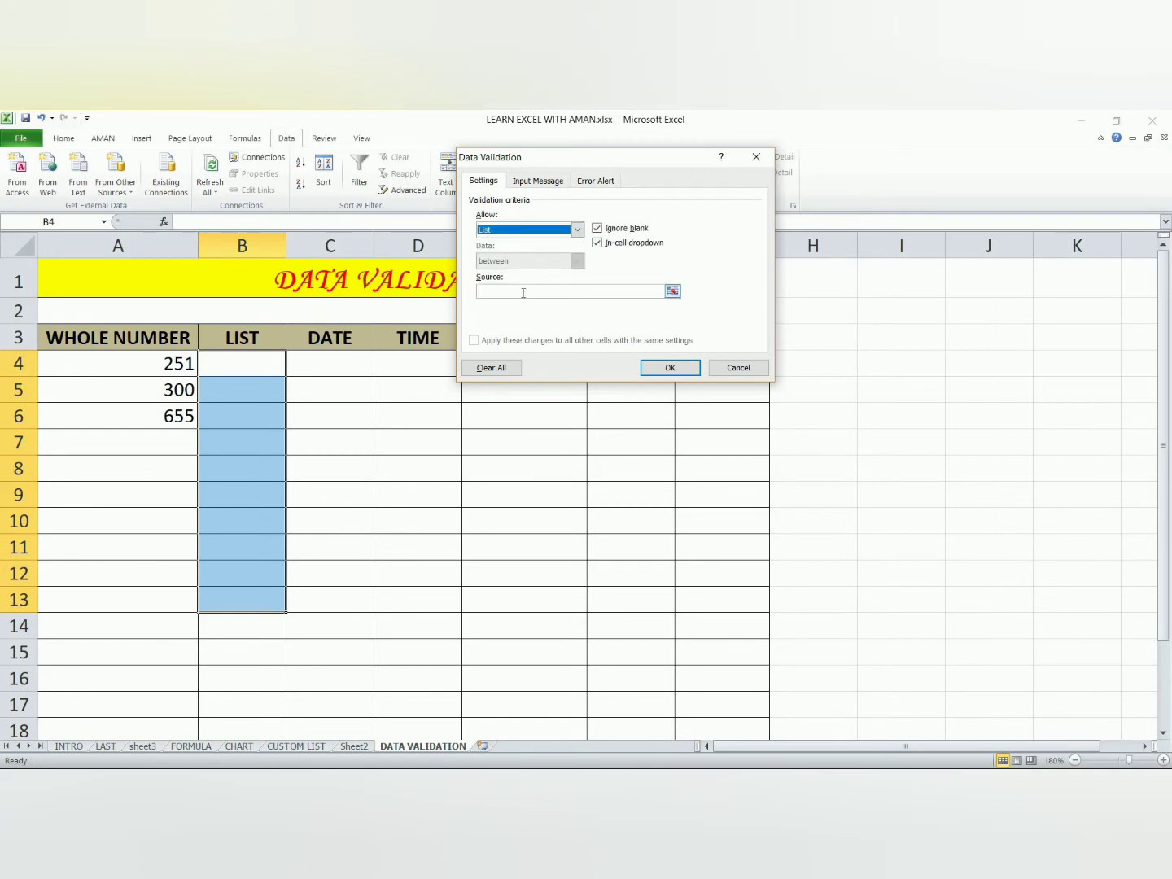
pyautogui.click(523, 291)
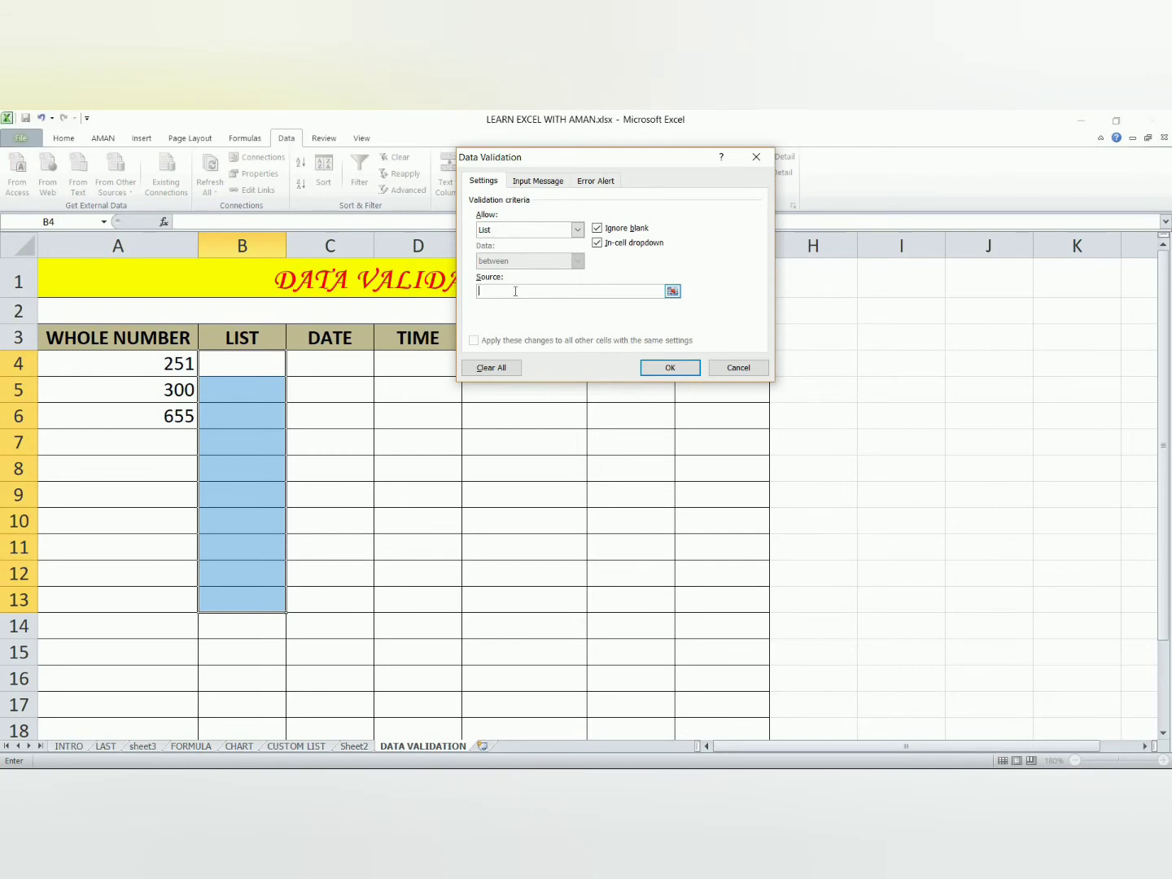
pyautogui.write('SS')
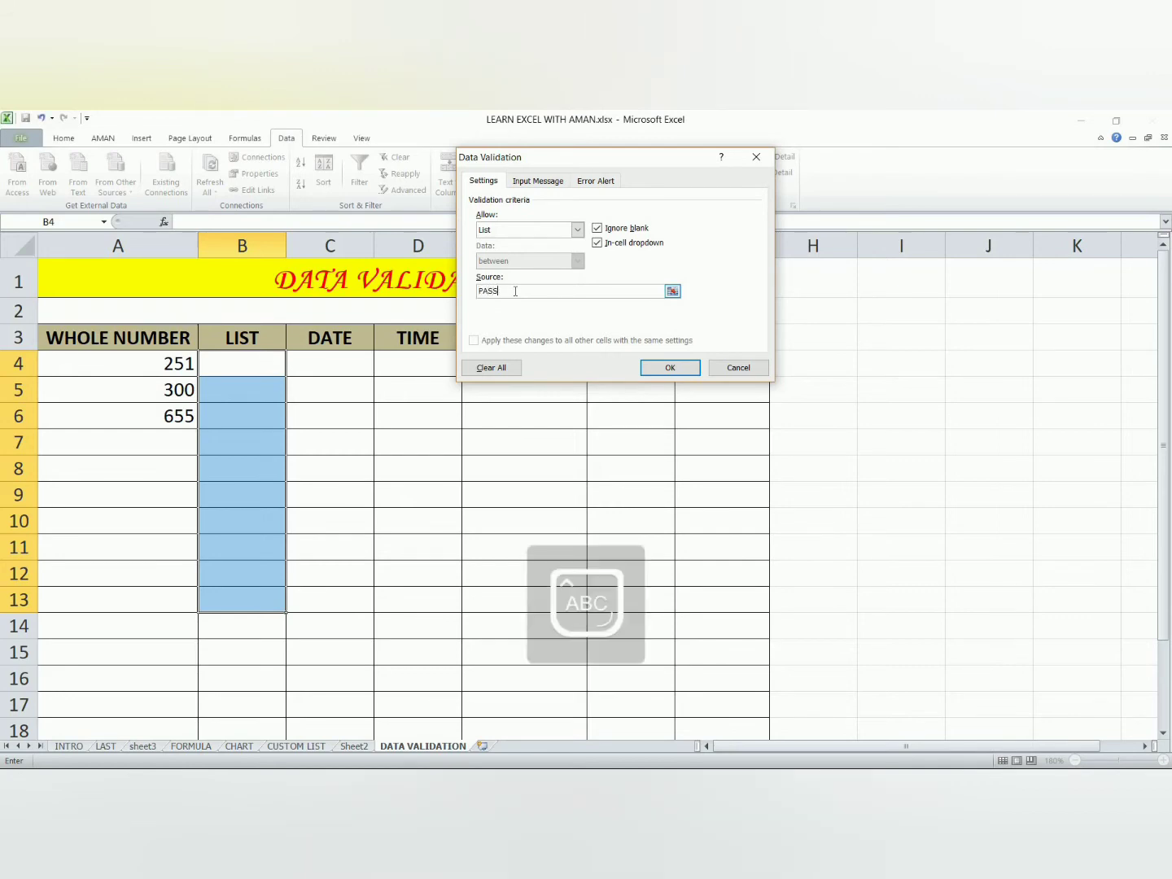
pyautogui.write(',FAIL')
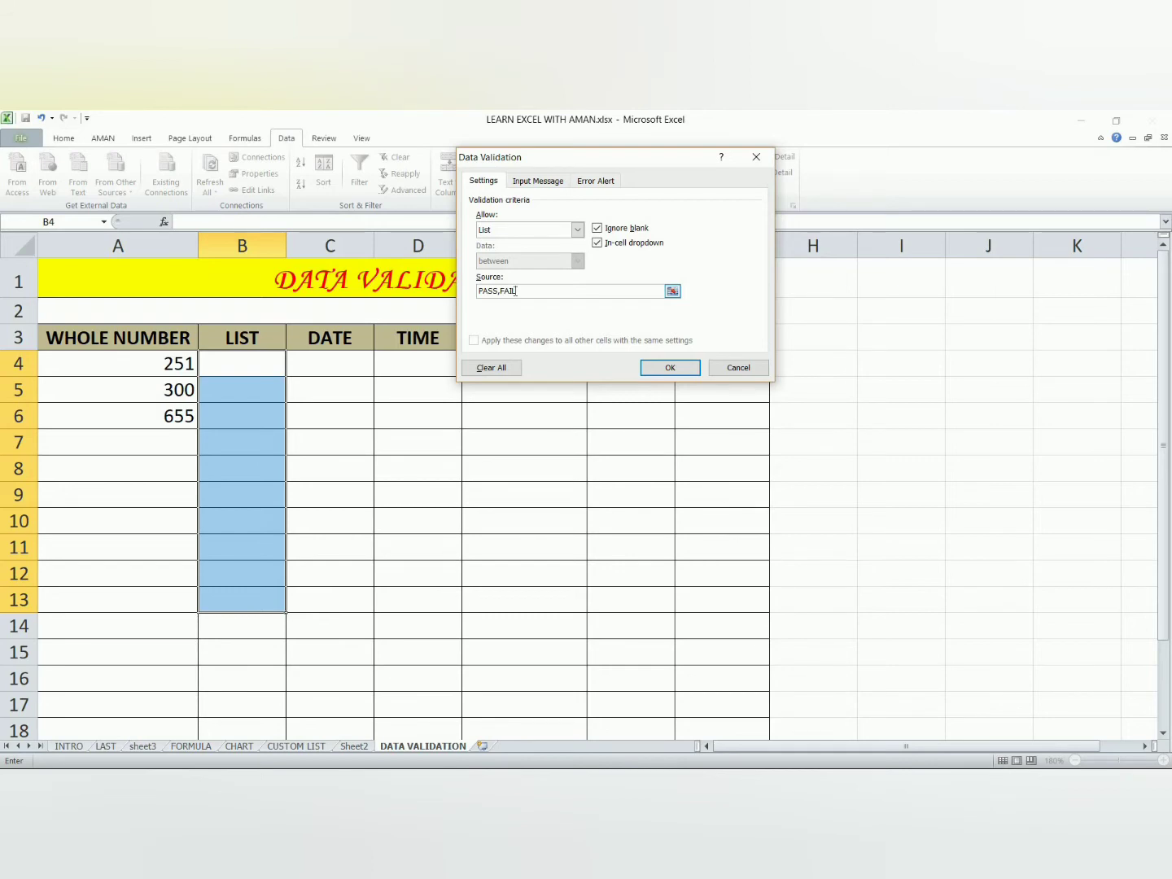
# Step: Apply the PASS/FAIL list rule and enter PASS in B4 and FAIL in B5
pyautogui.click(668, 368)
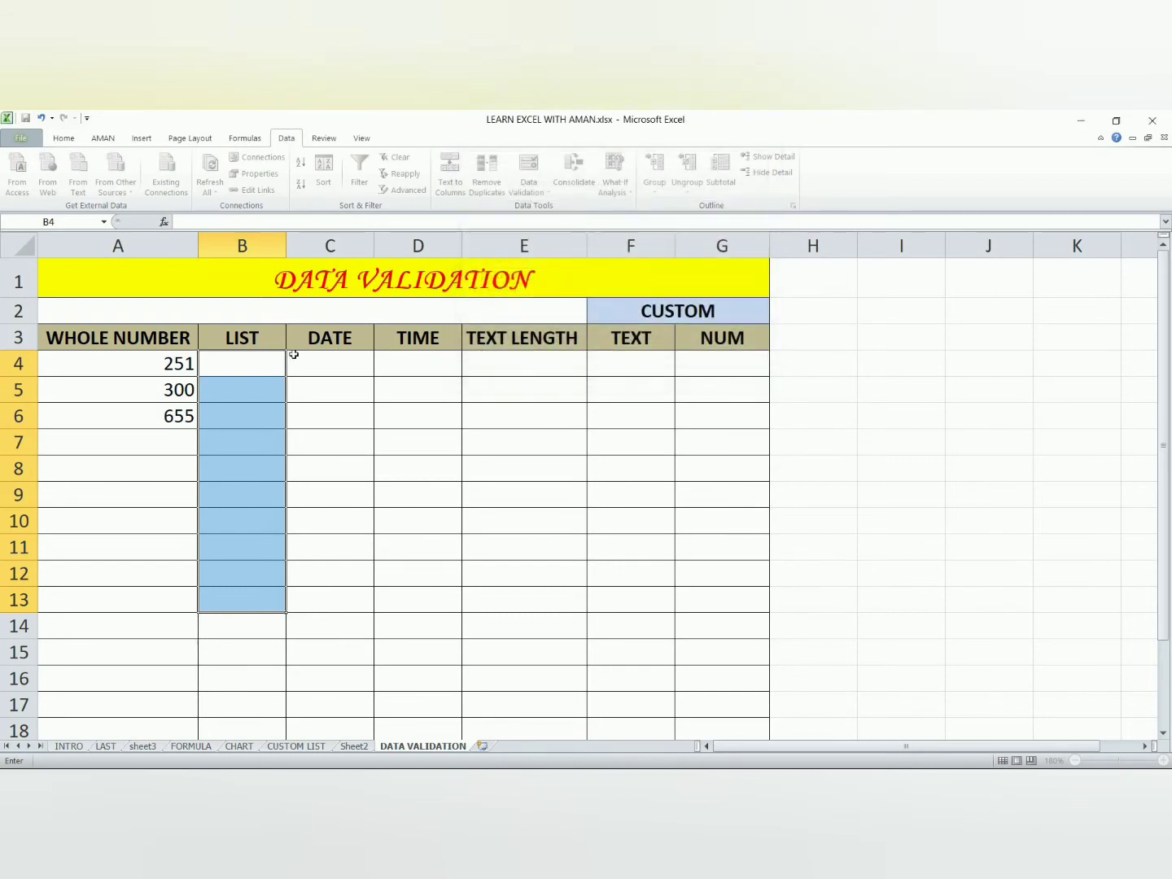
pyautogui.click(332, 389)
pyautogui.click(267, 359)
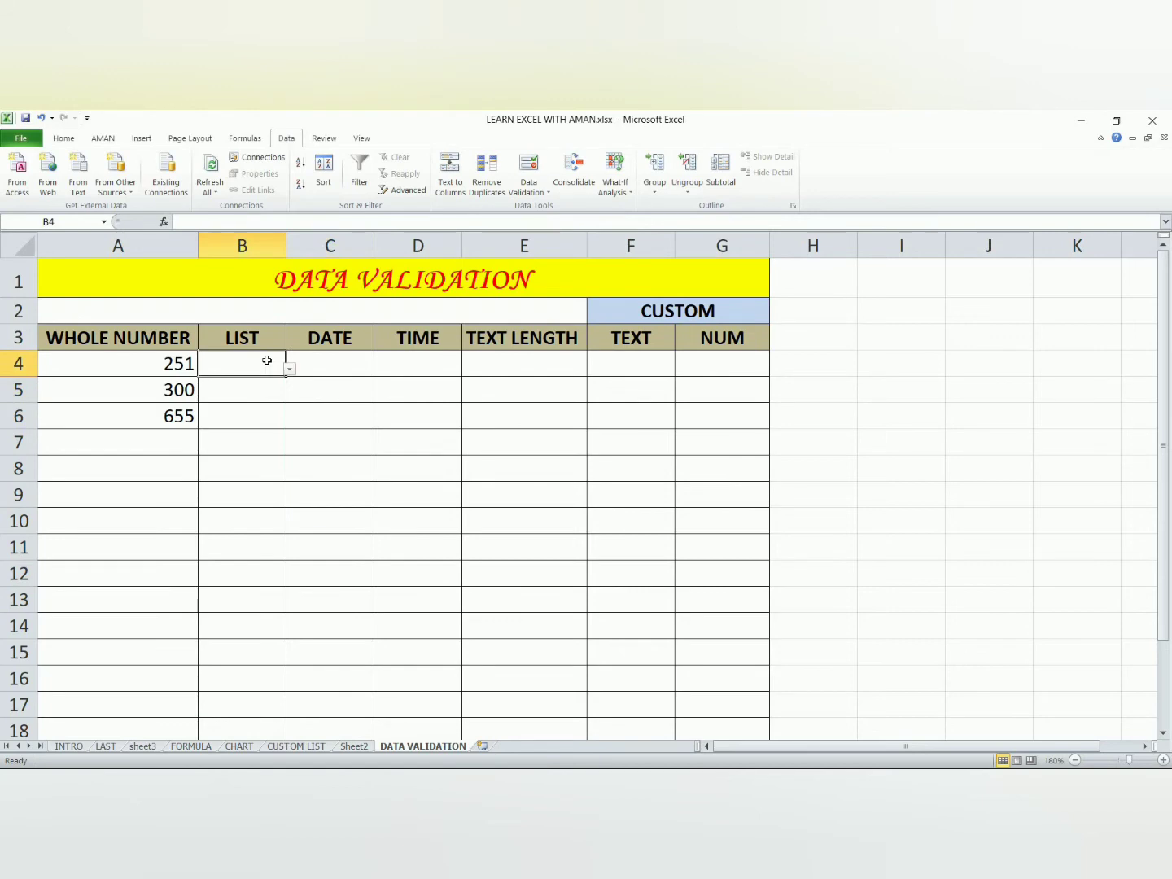
pyautogui.write('PASS')
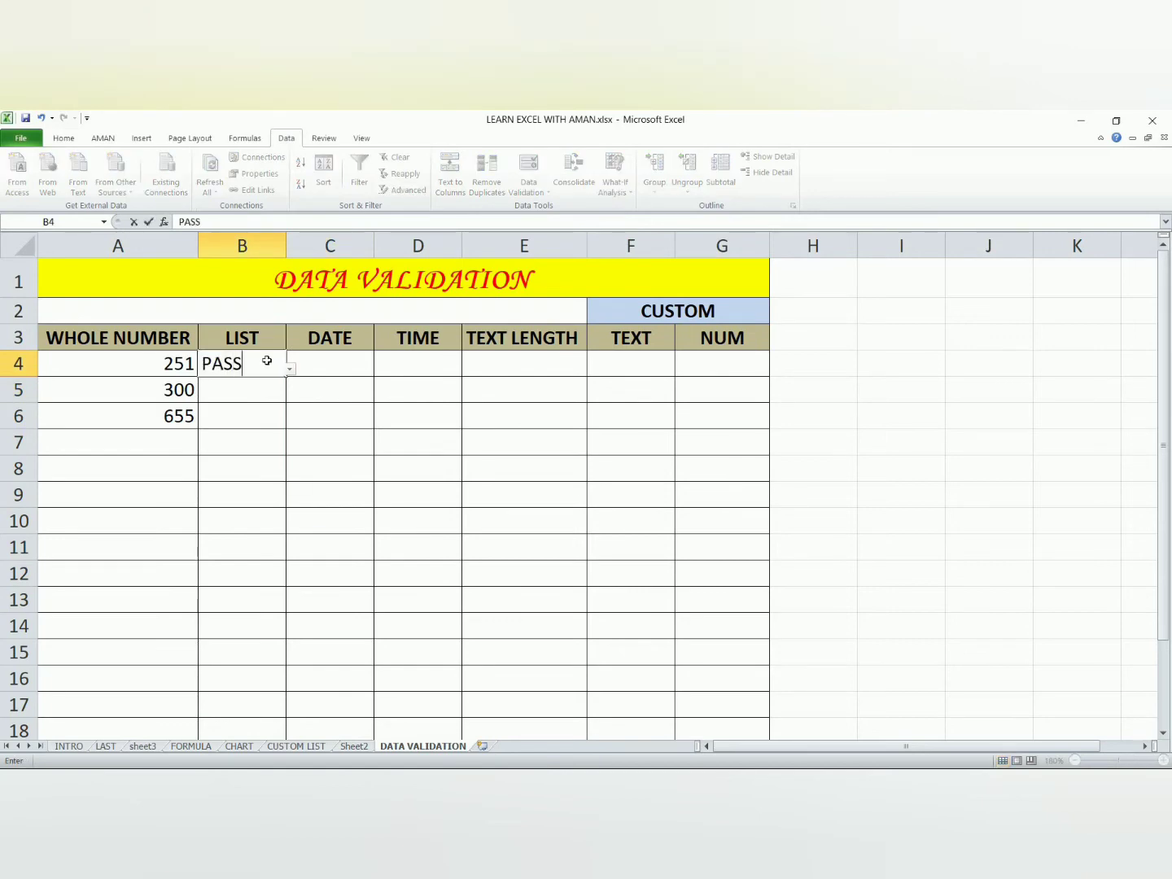
pyautogui.press('Return')
pyautogui.write('FA')
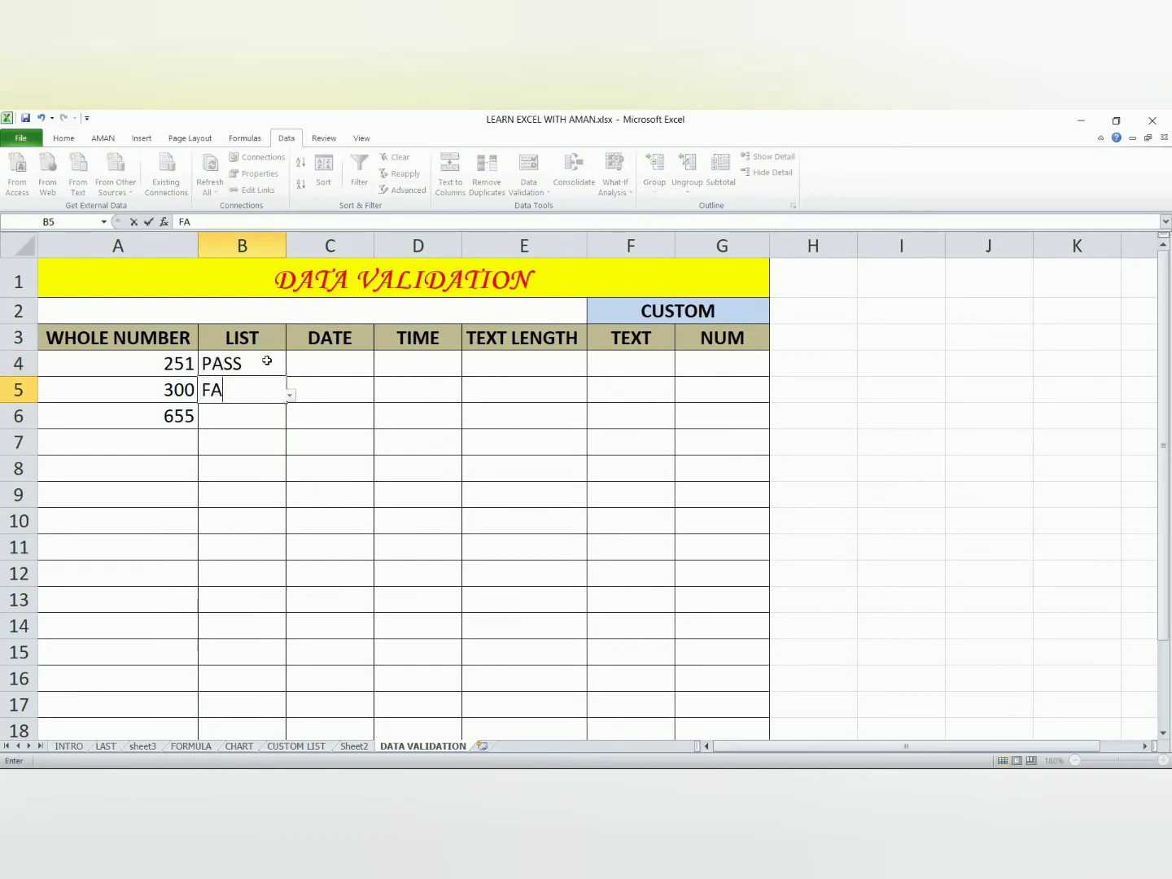
pyautogui.write('IL')
pyautogui.press('Return')
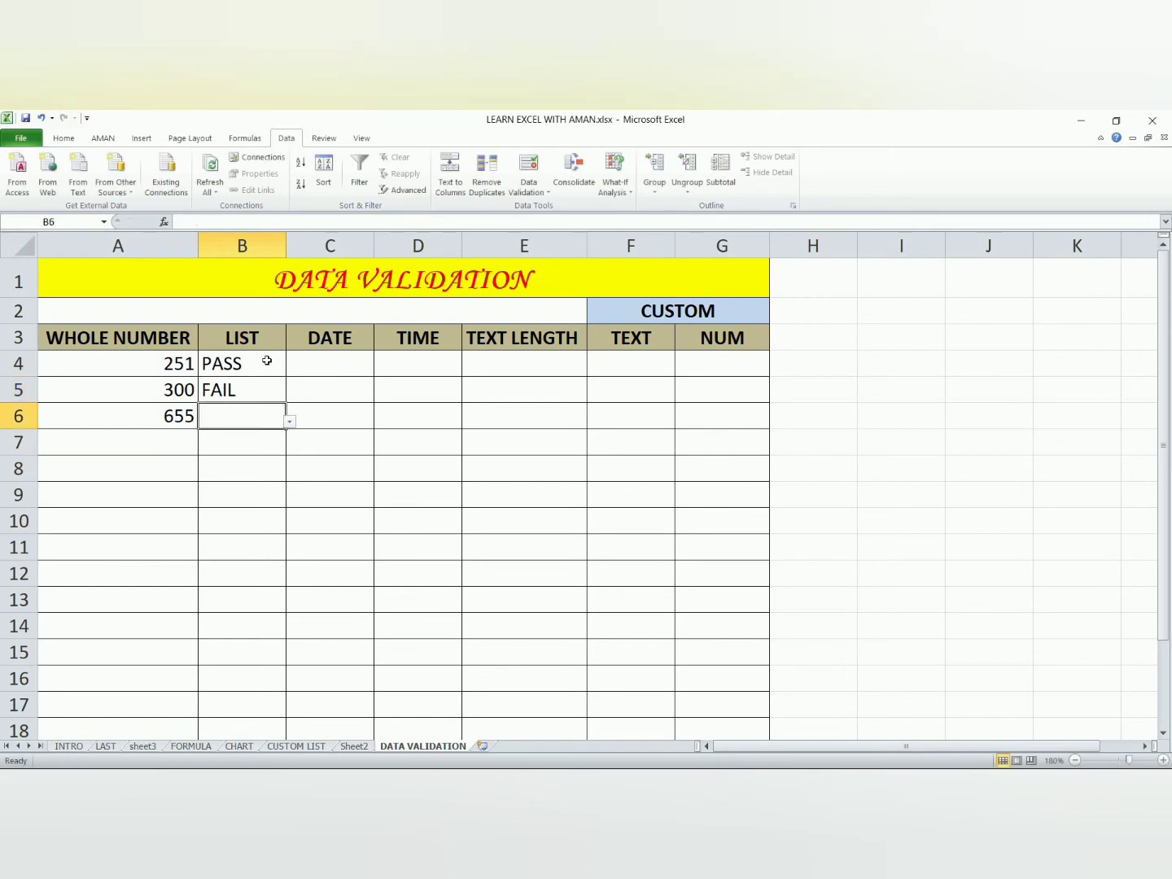
# Step: Try AMAN in B6, discard it when rejected, and pick PASS from B6's dropdown
pyautogui.write('AMAN')
pyautogui.press('Return')
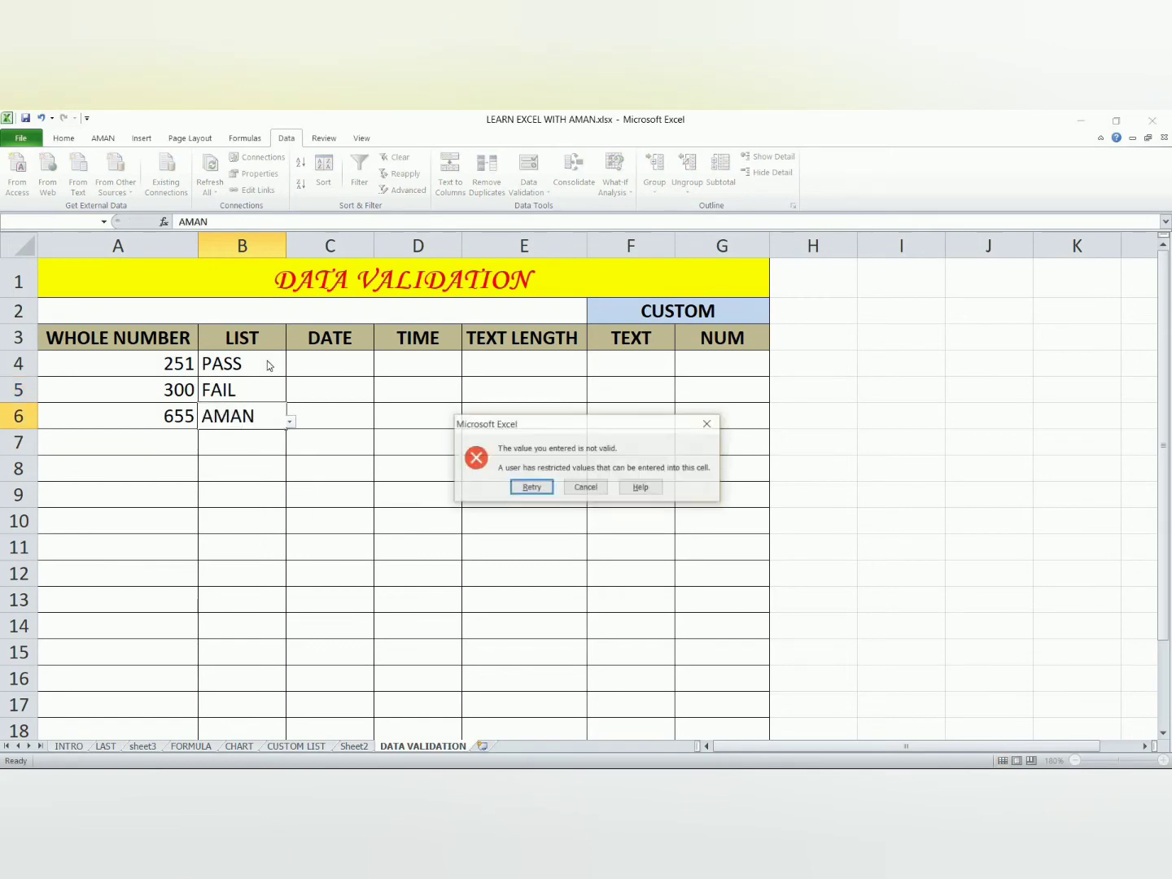
pyautogui.press('Return')
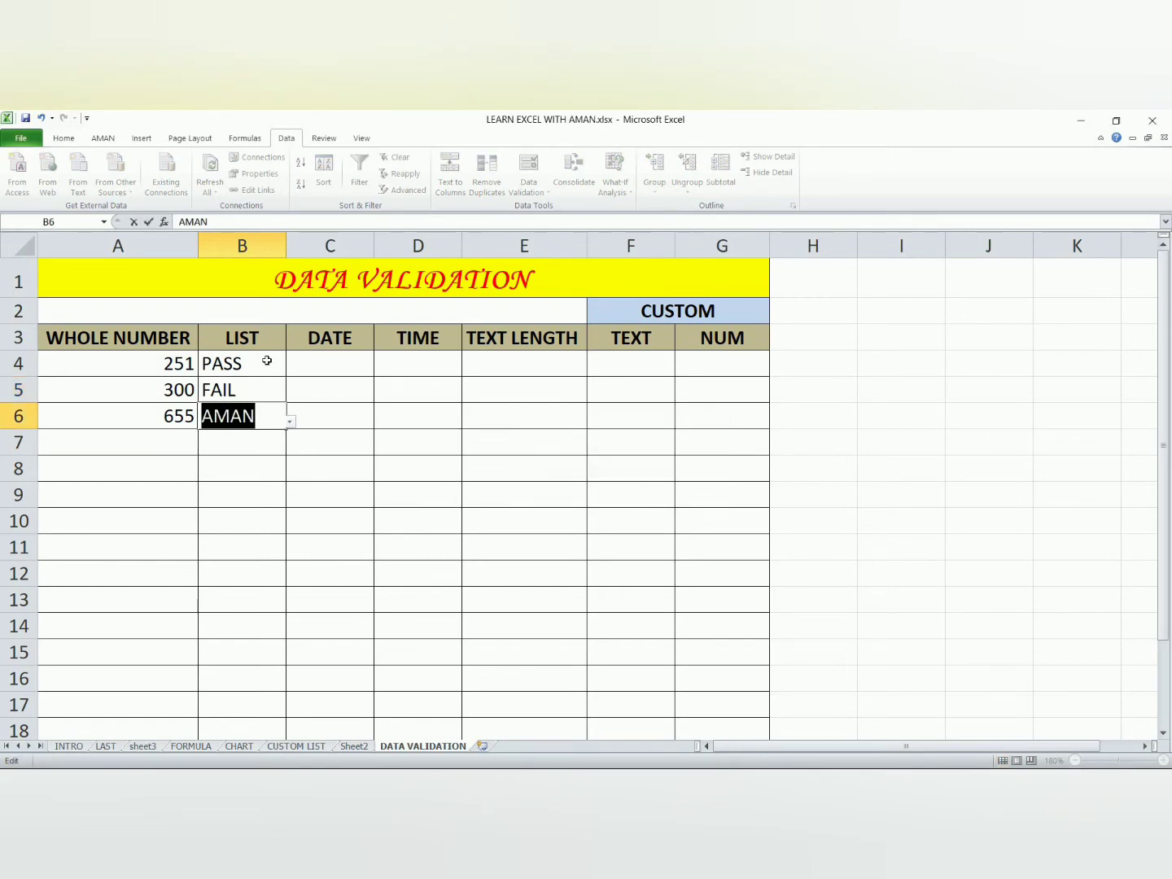
pyautogui.click(290, 422)
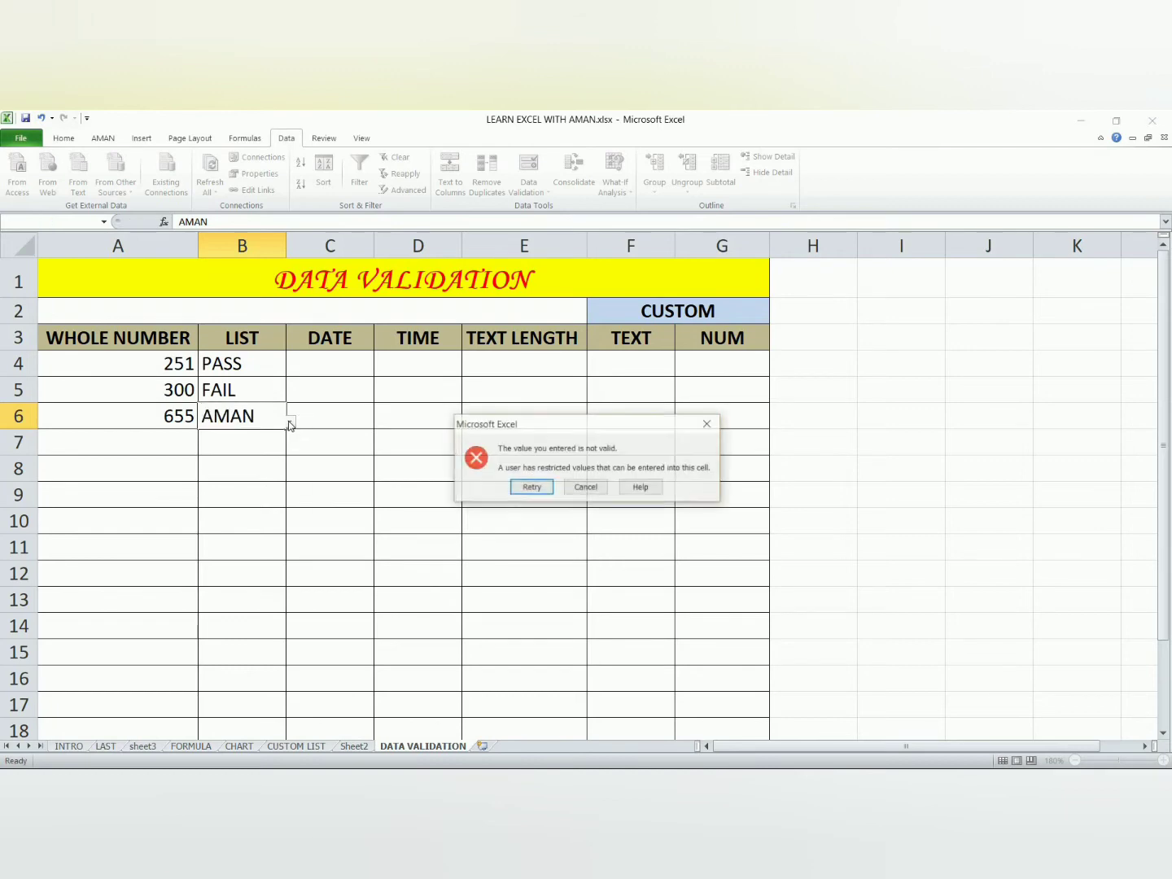
pyautogui.click(587, 486)
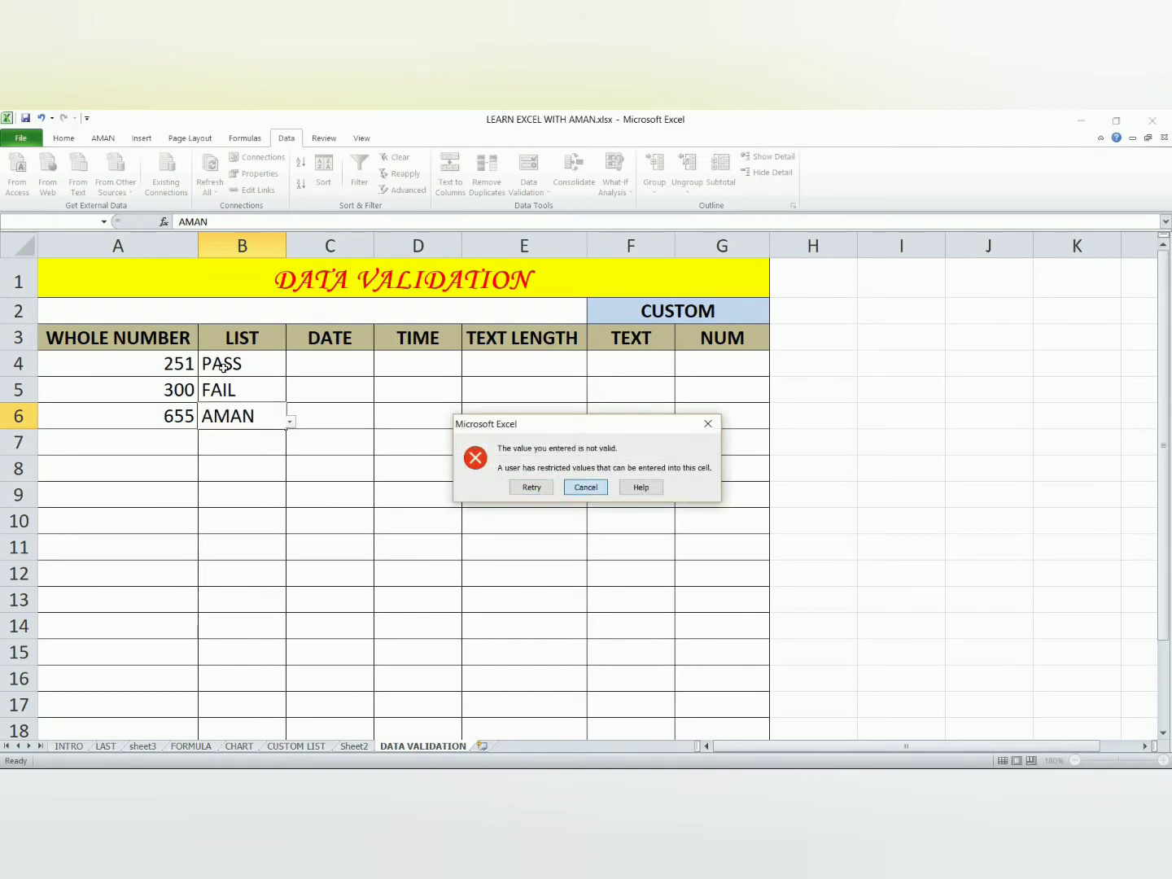
pyautogui.click(290, 422)
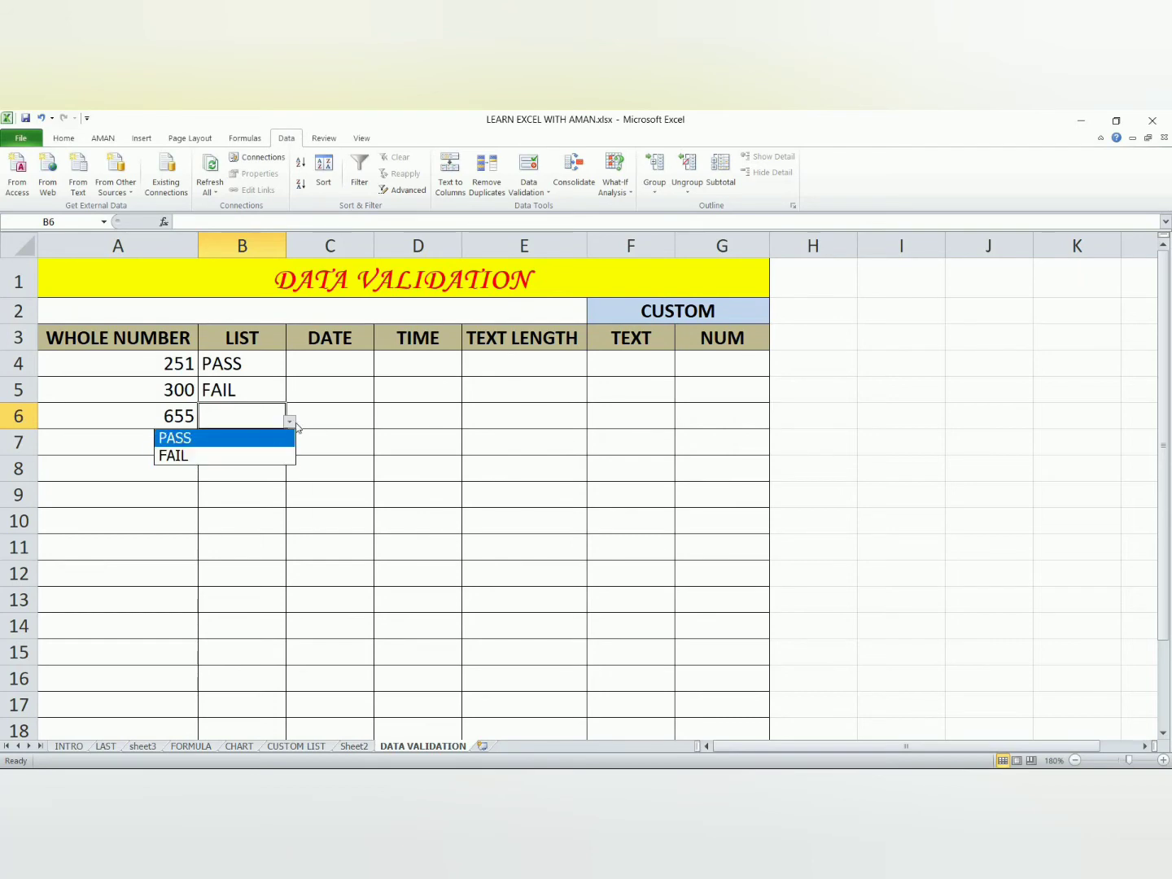
pyautogui.click(256, 441)
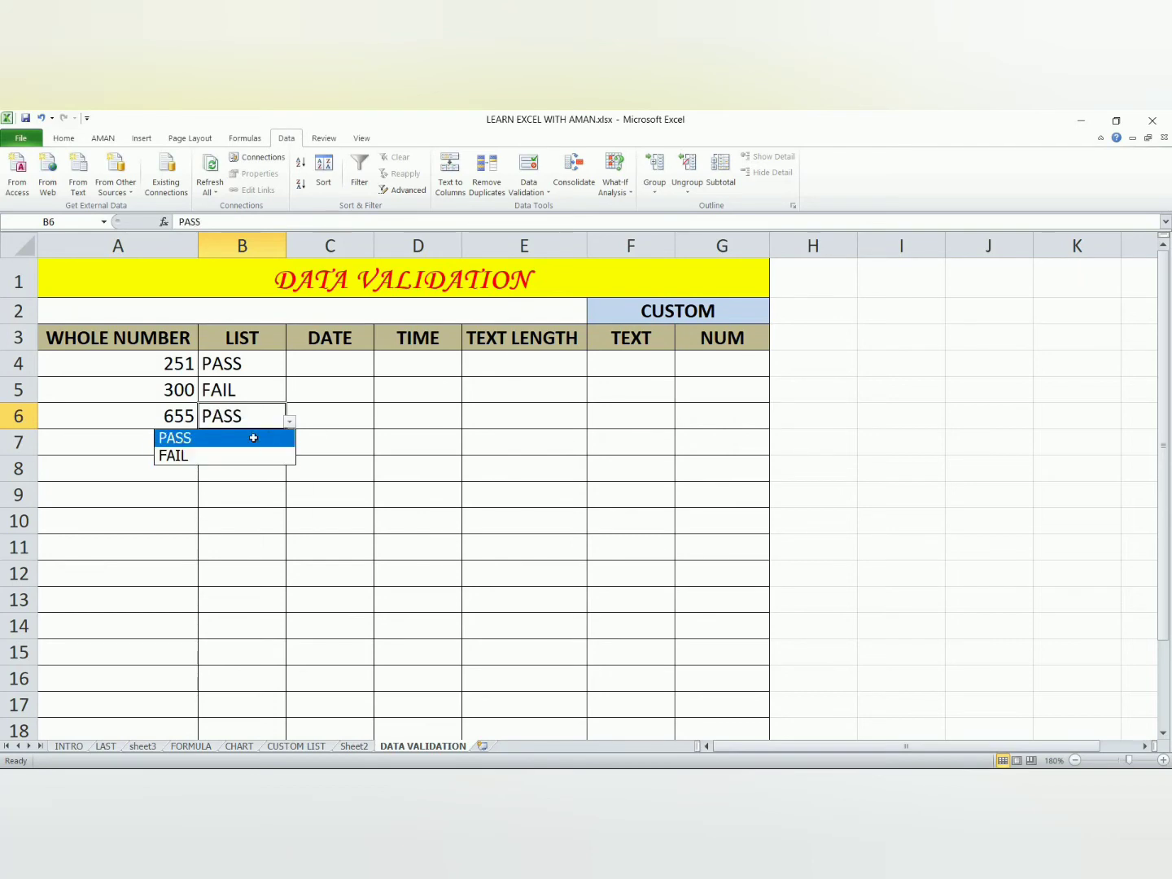
pyautogui.click(330, 364)
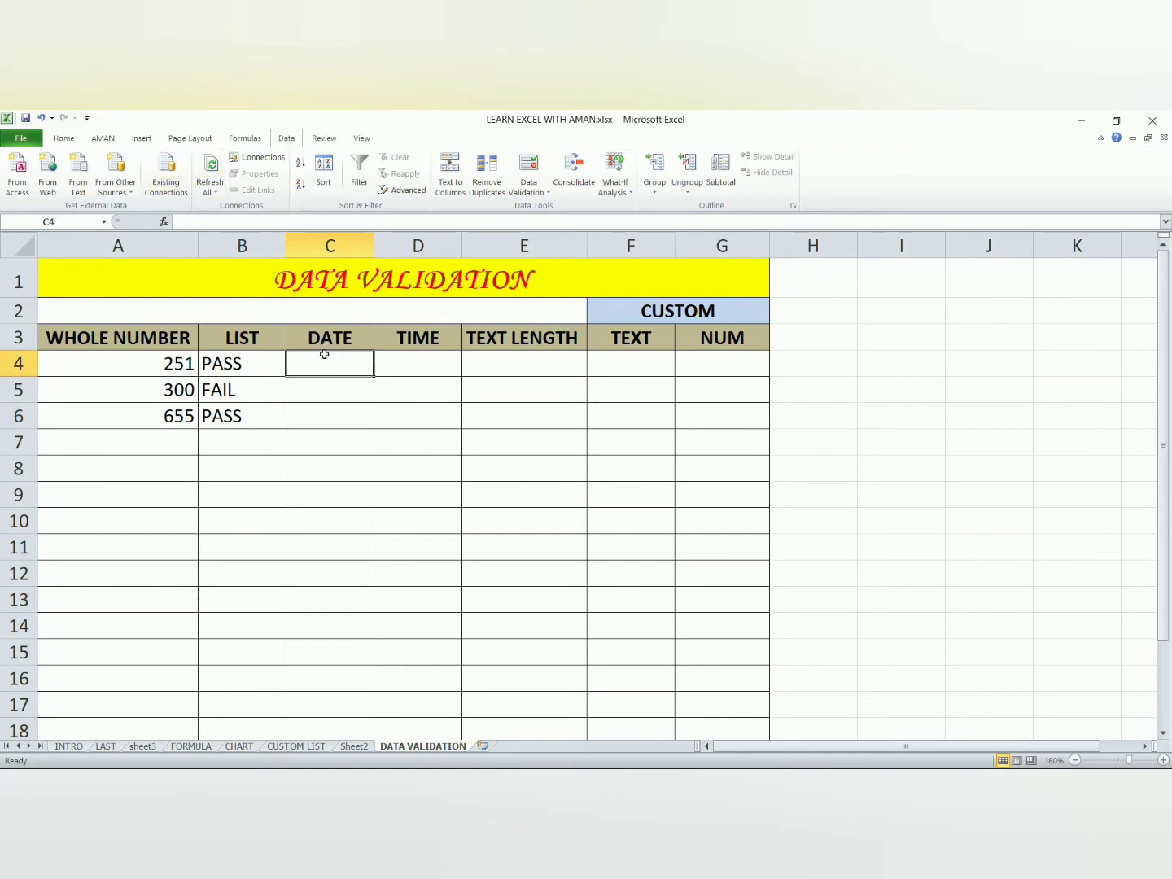
# Step: Select C4:C11 and apply a Date between rule from 1-1-2020 to 30-12-2020
pyautogui.moveTo(324, 360); pyautogui.dragTo(343, 547)
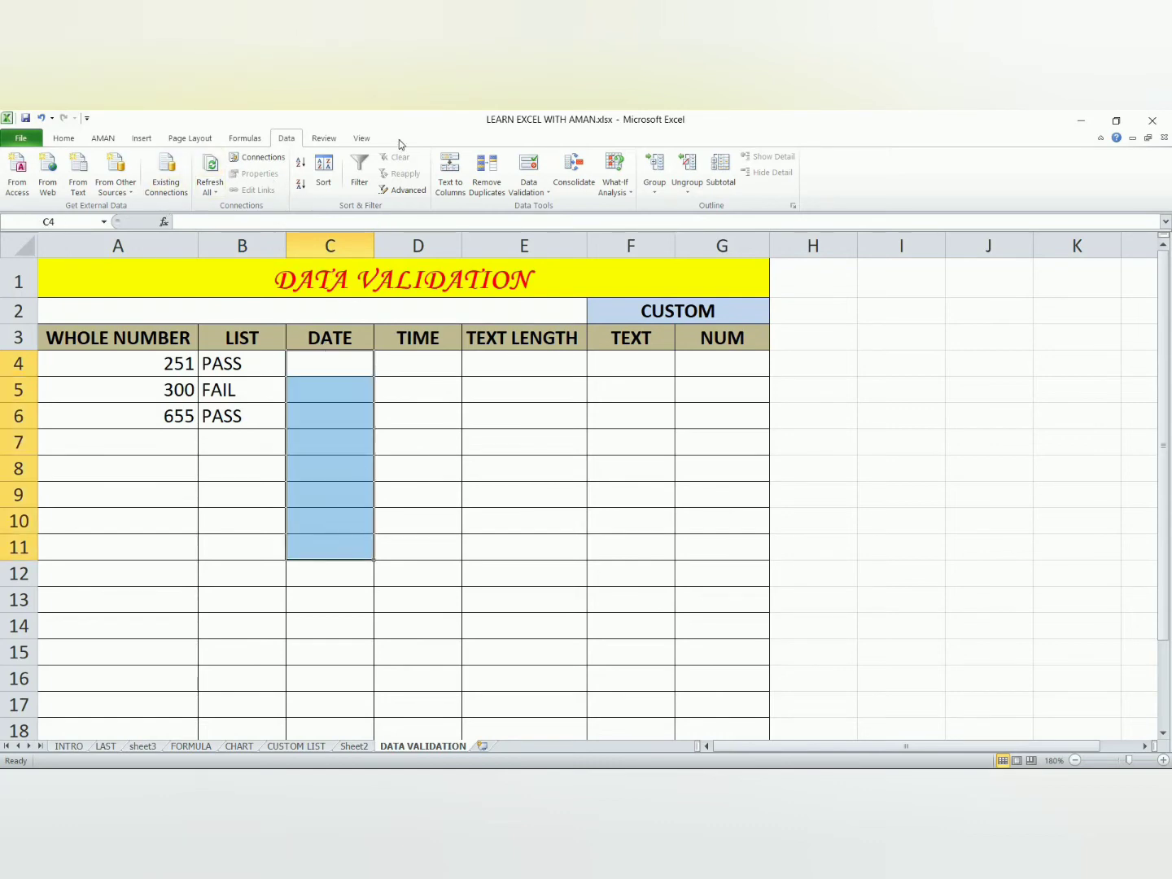
pyautogui.click(530, 189)
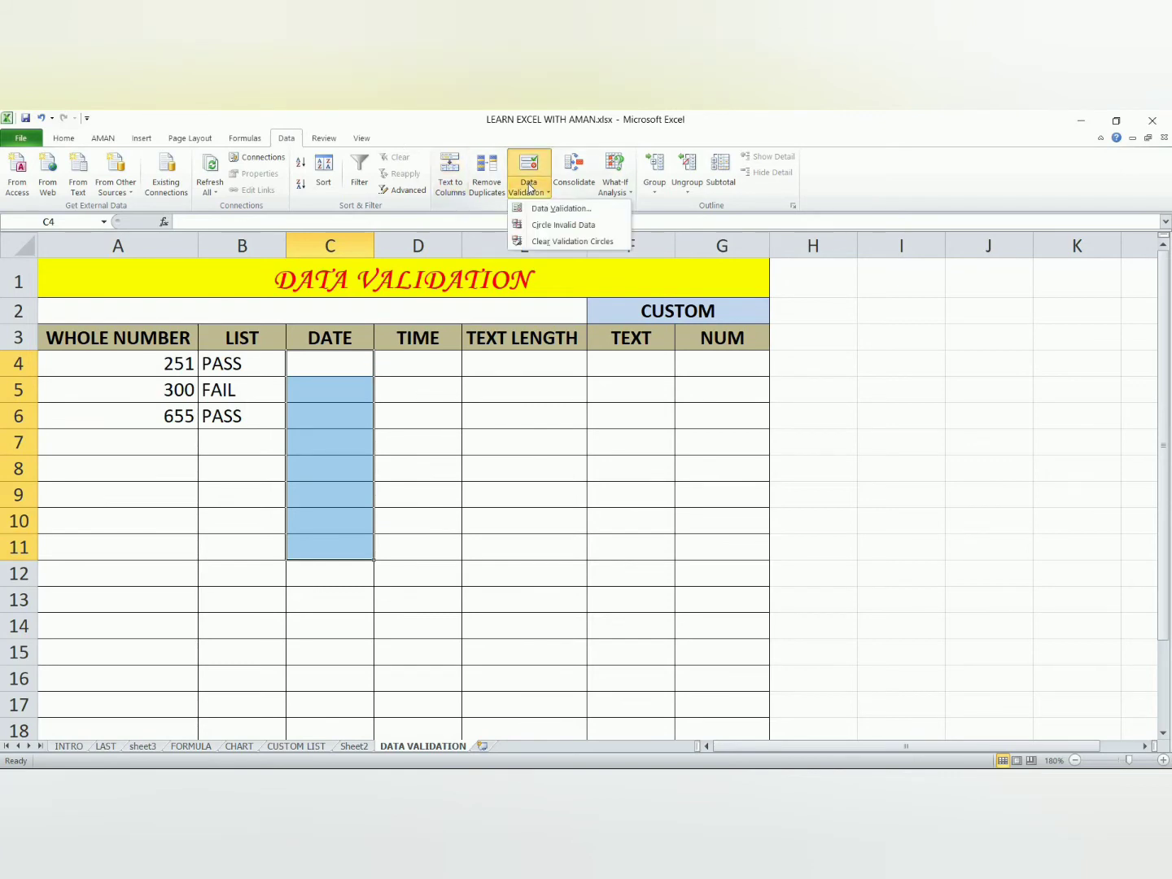
pyautogui.click(549, 210)
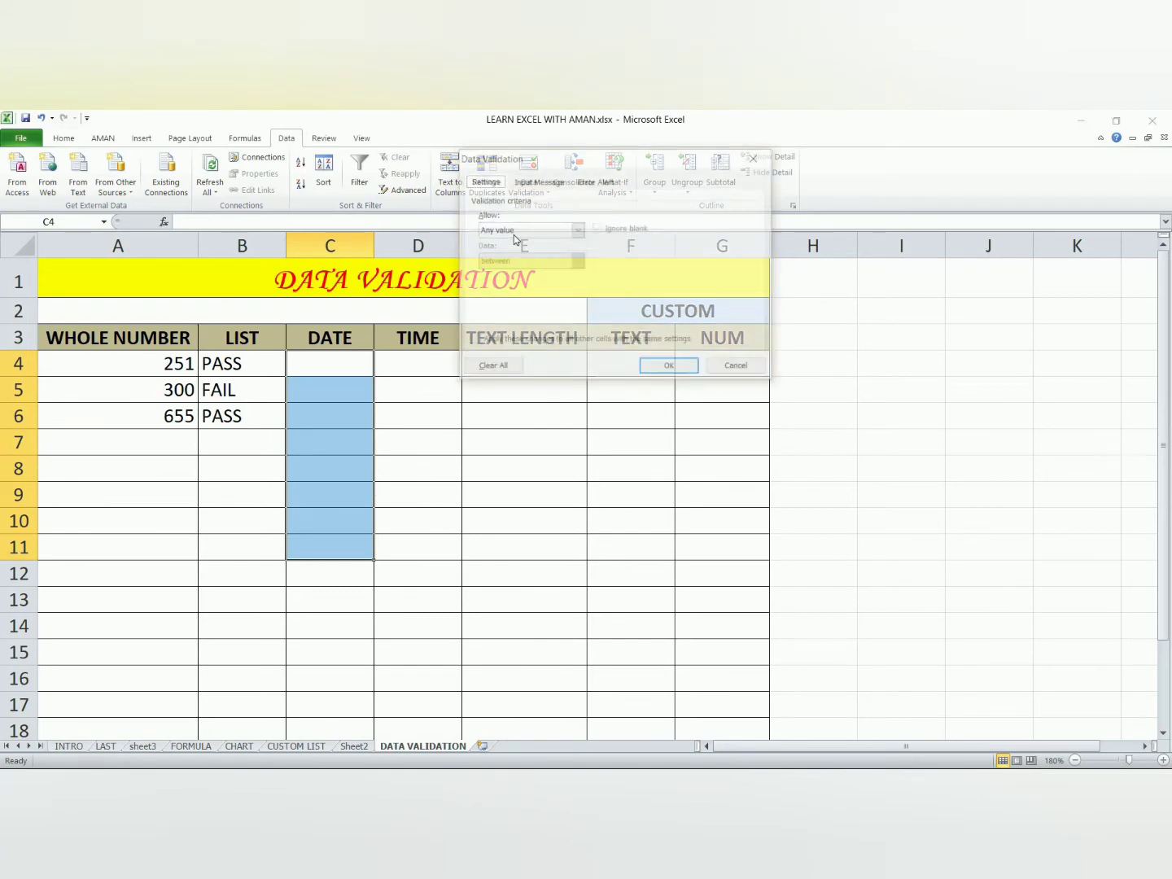
pyautogui.click(578, 231)
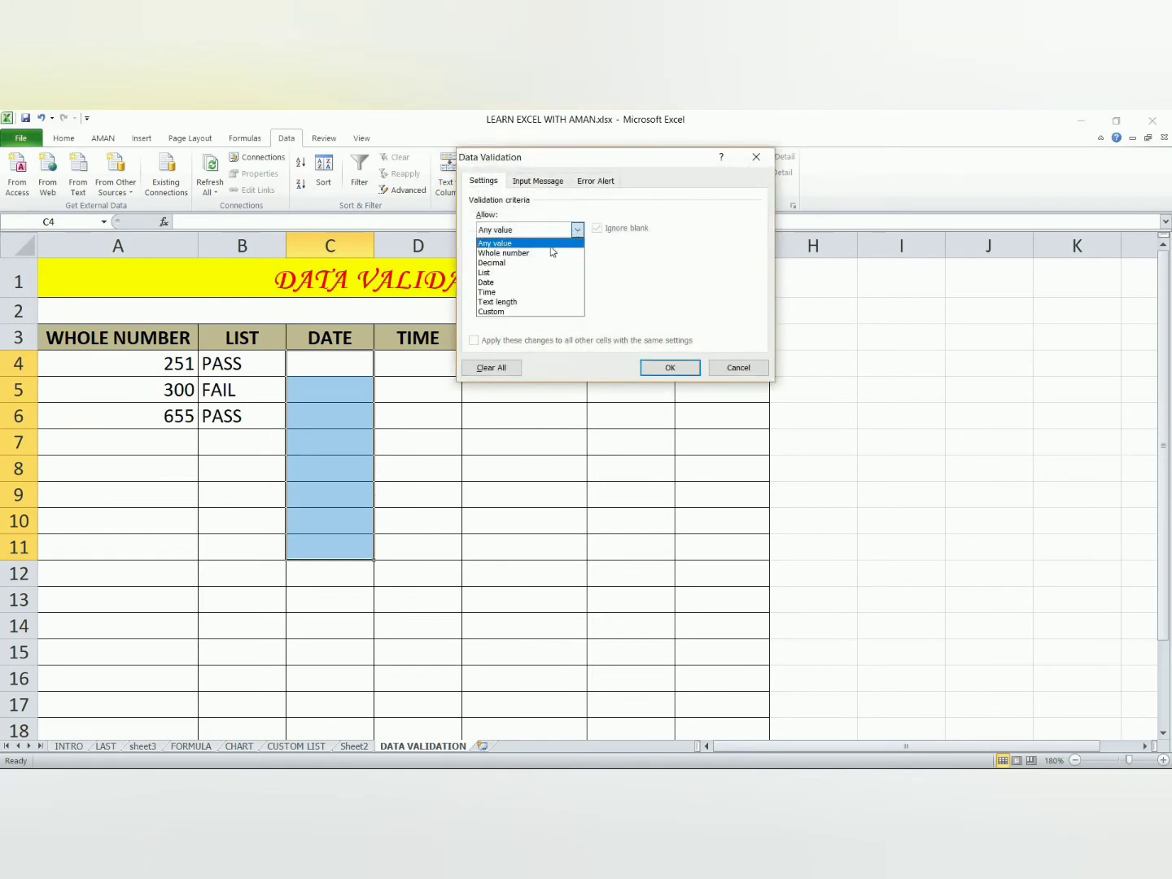
pyautogui.click(522, 282)
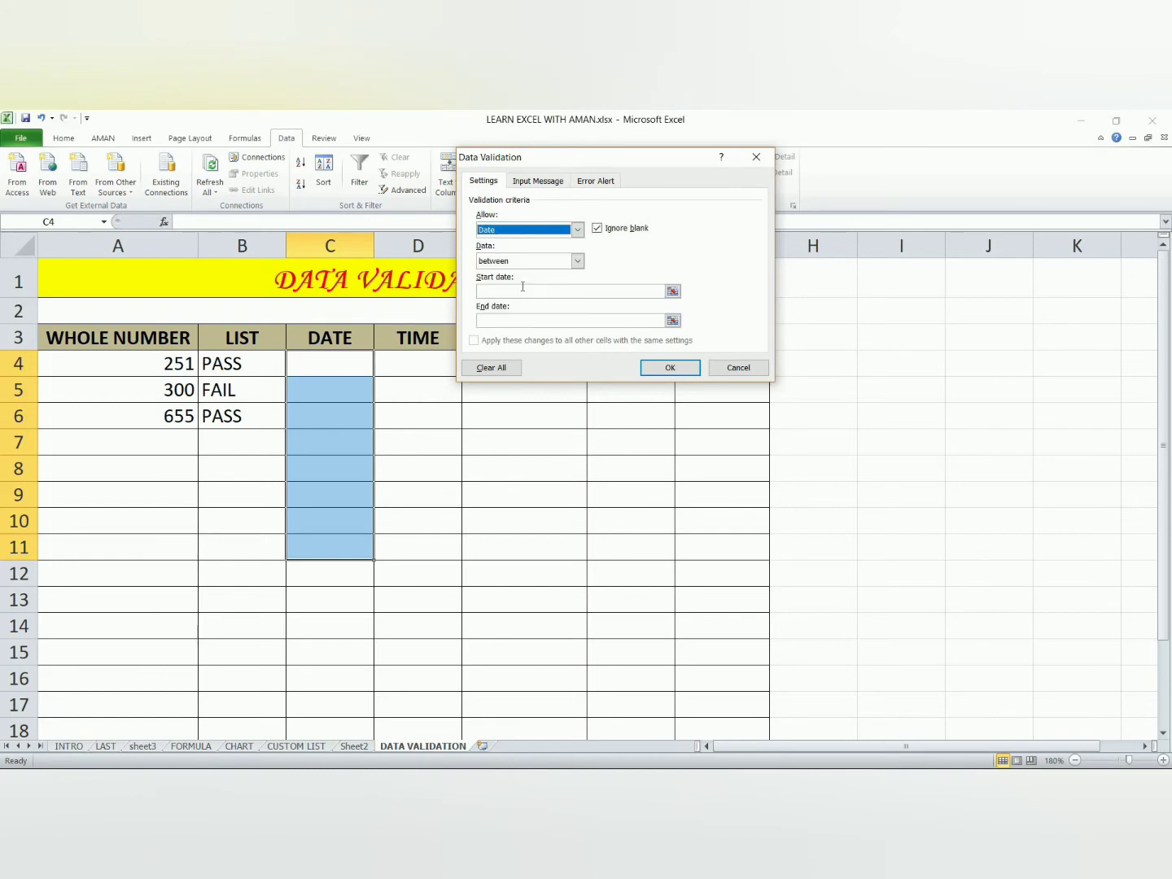
pyautogui.click(523, 286)
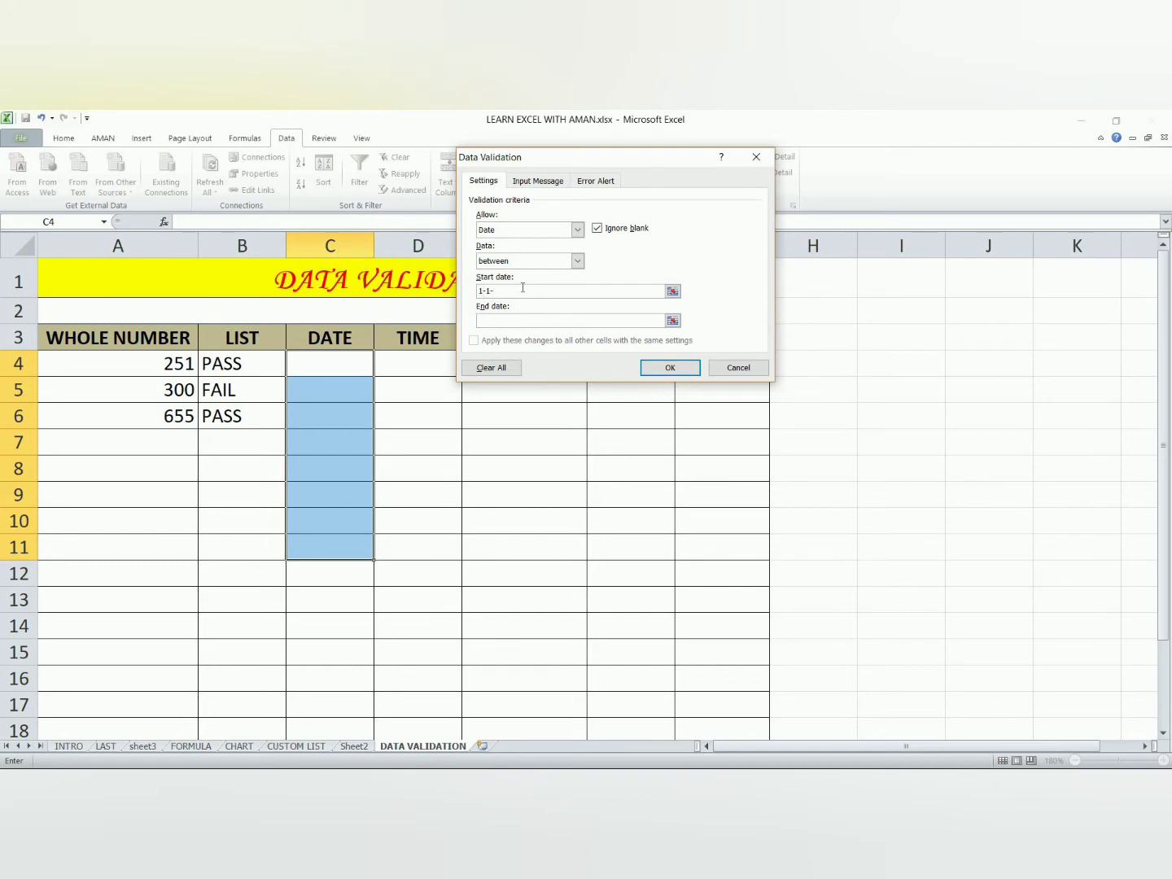
pyautogui.write('2020')
pyautogui.click(509, 318)
pyautogui.write('2')
pyautogui.press('BackSpace')
pyautogui.write('30-12-2020')
pyautogui.click(680, 367)
# Step: Enter the dates 1-01-20, 5-6-20 and 30-12-20 in C4 through C6
pyautogui.click(442, 449)
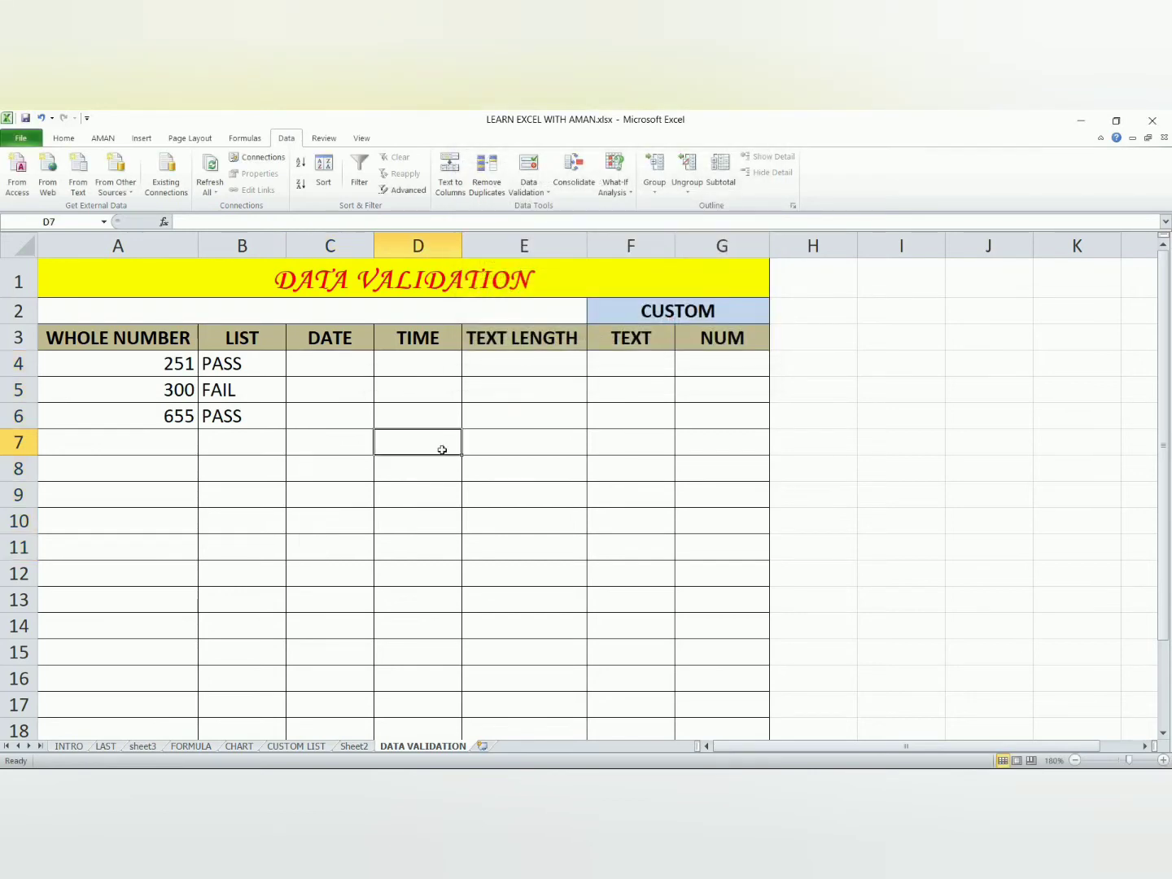
pyautogui.click(323, 368)
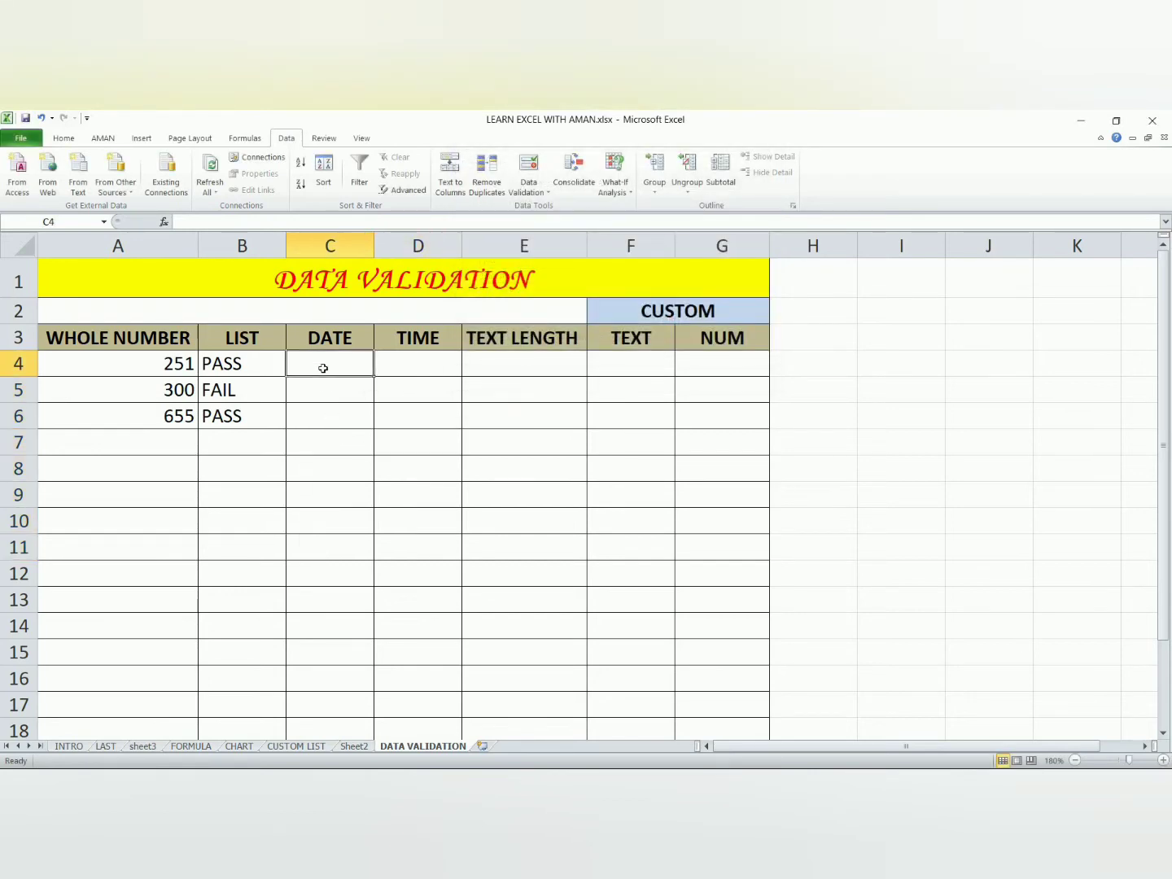
pyautogui.write('1-')
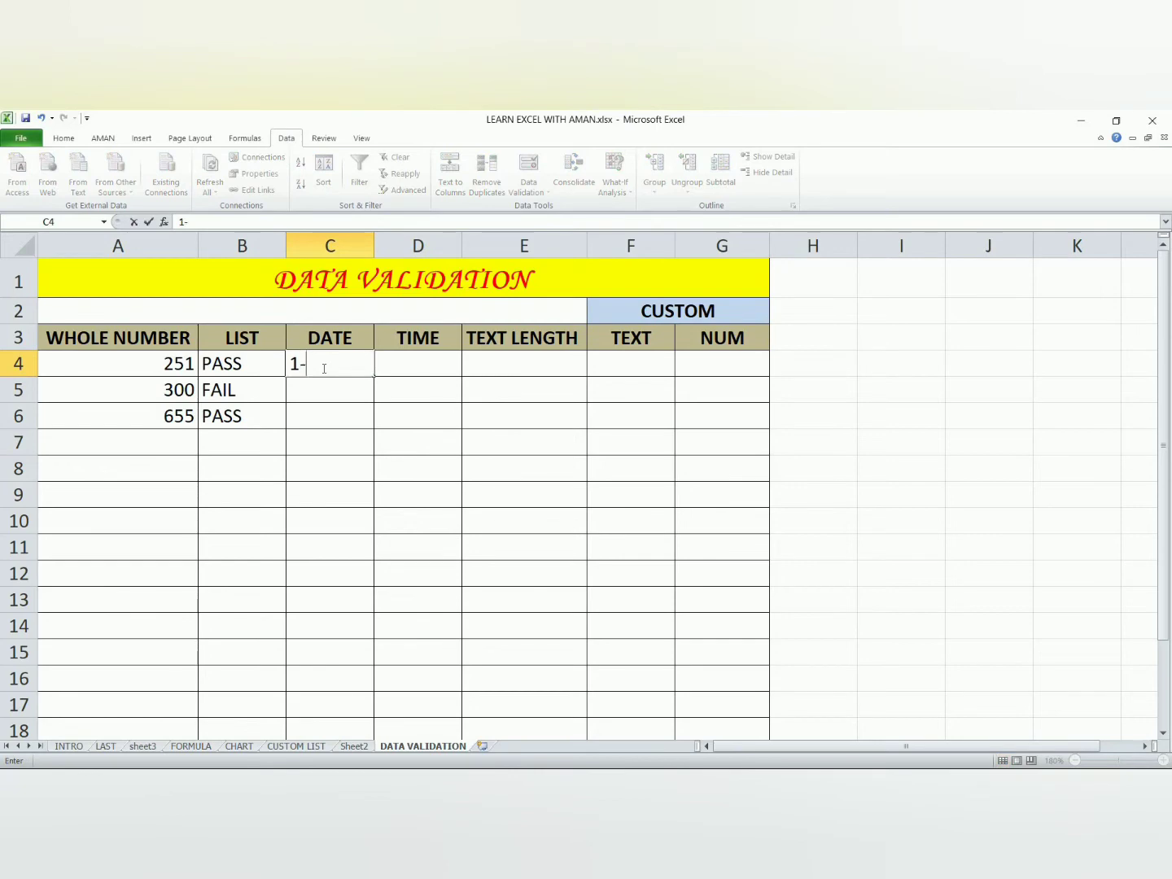
pyautogui.write('01-20')
pyautogui.press('Return')
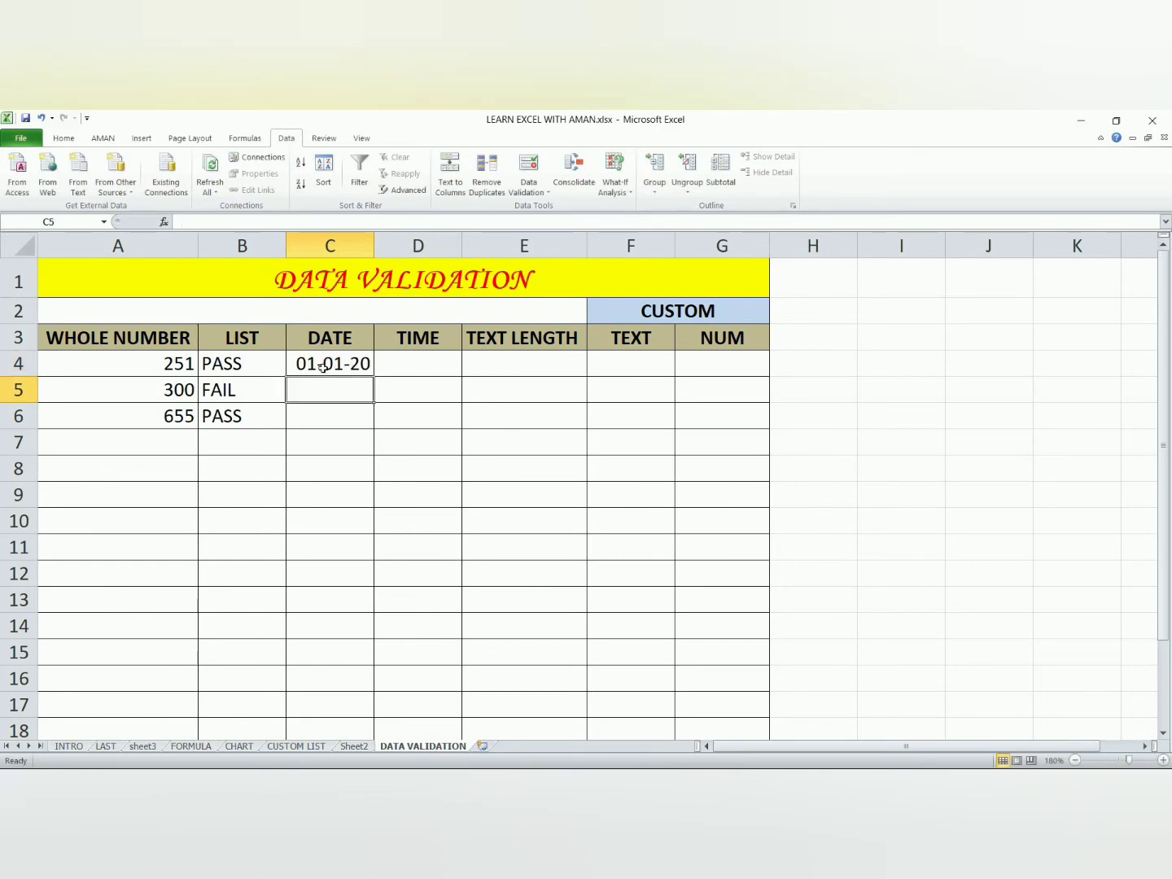
pyautogui.write('5-6')
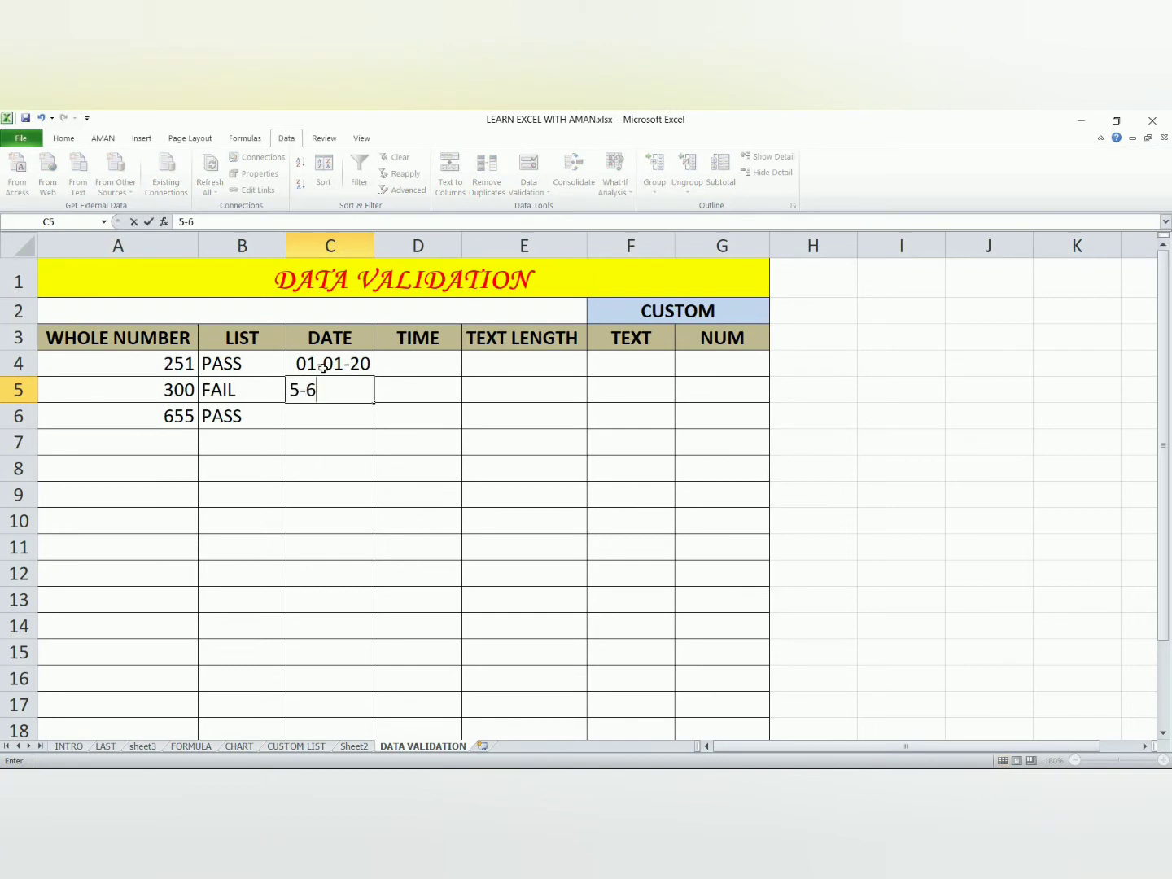
pyautogui.press('Return')
pyautogui.press('Return')
pyautogui.write('5-6-20')
pyautogui.press('Return')
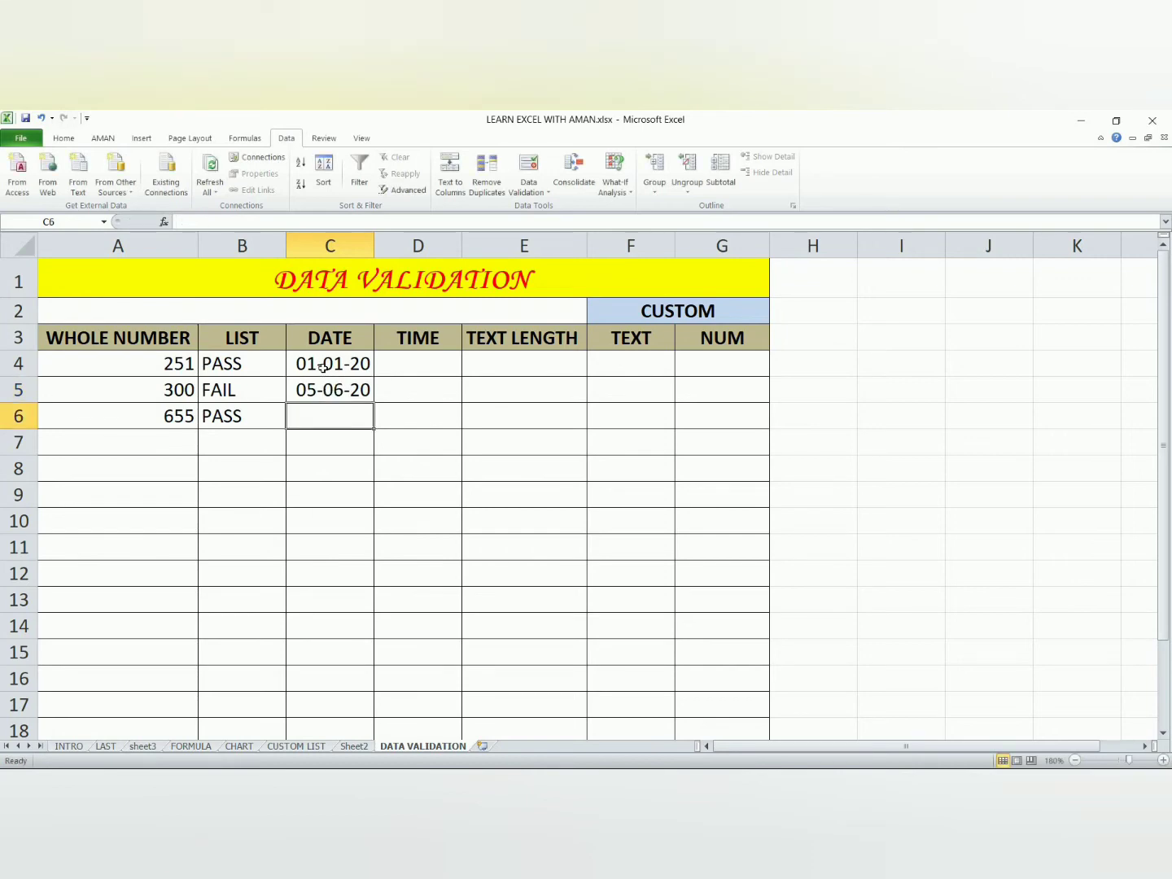
pyautogui.write('30-')
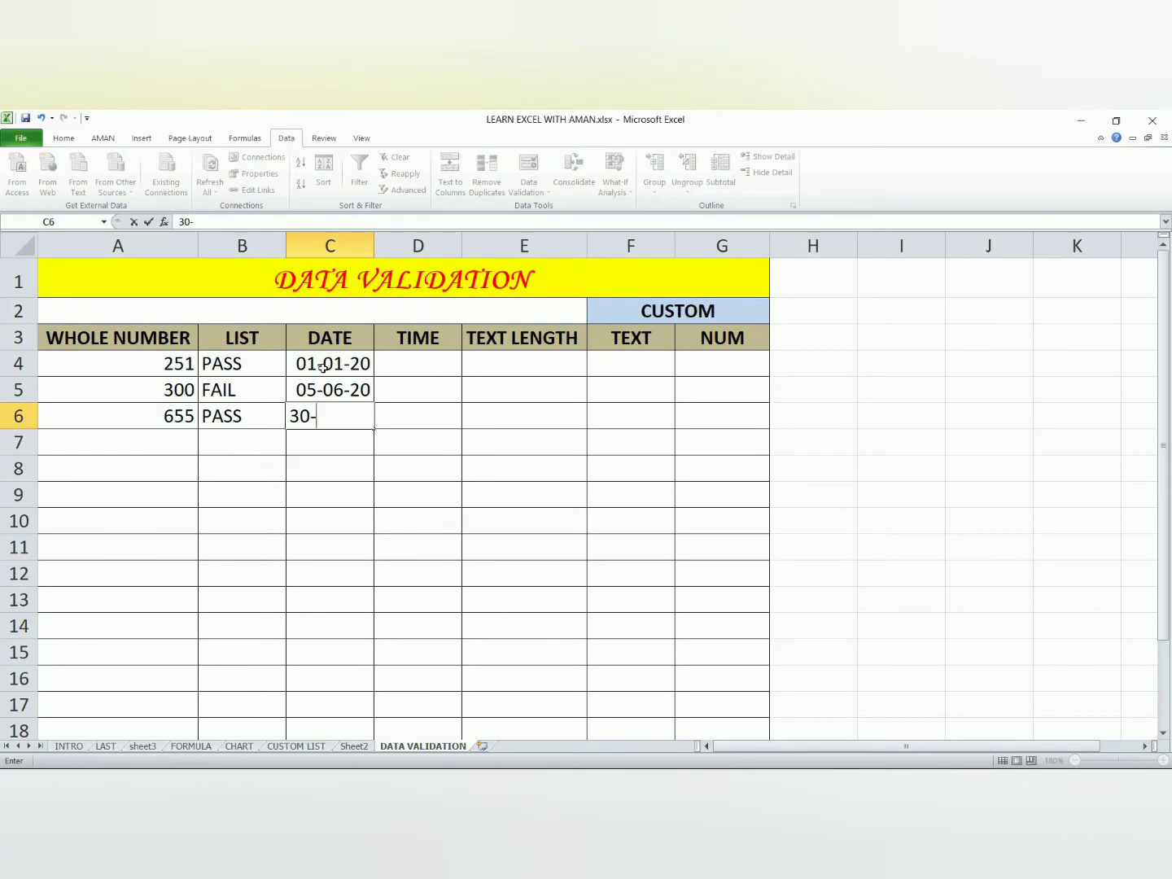
pyautogui.write('12-20')
pyautogui.press('Return')
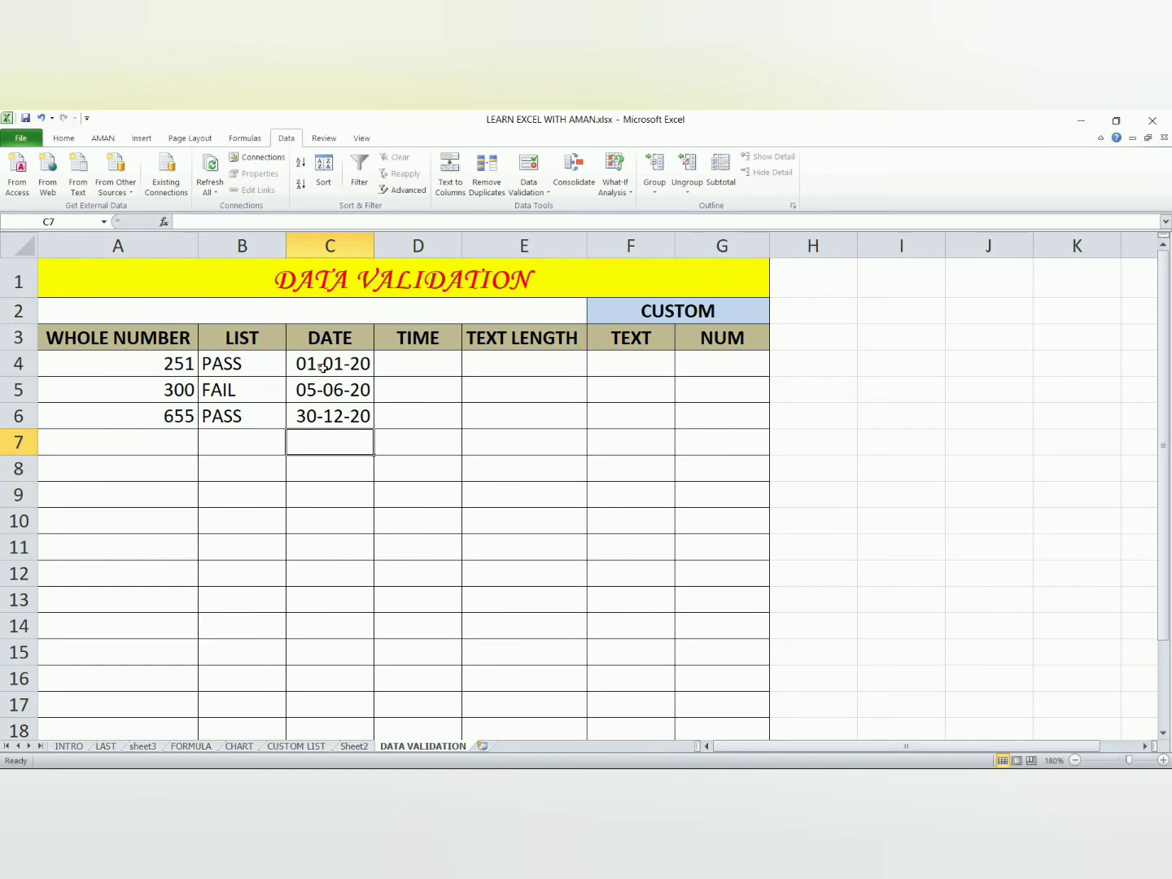
# Step: Try 1-1-21 and then 30-12-19 in C7, both rejected, and cancel the error
pyautogui.write('1-')
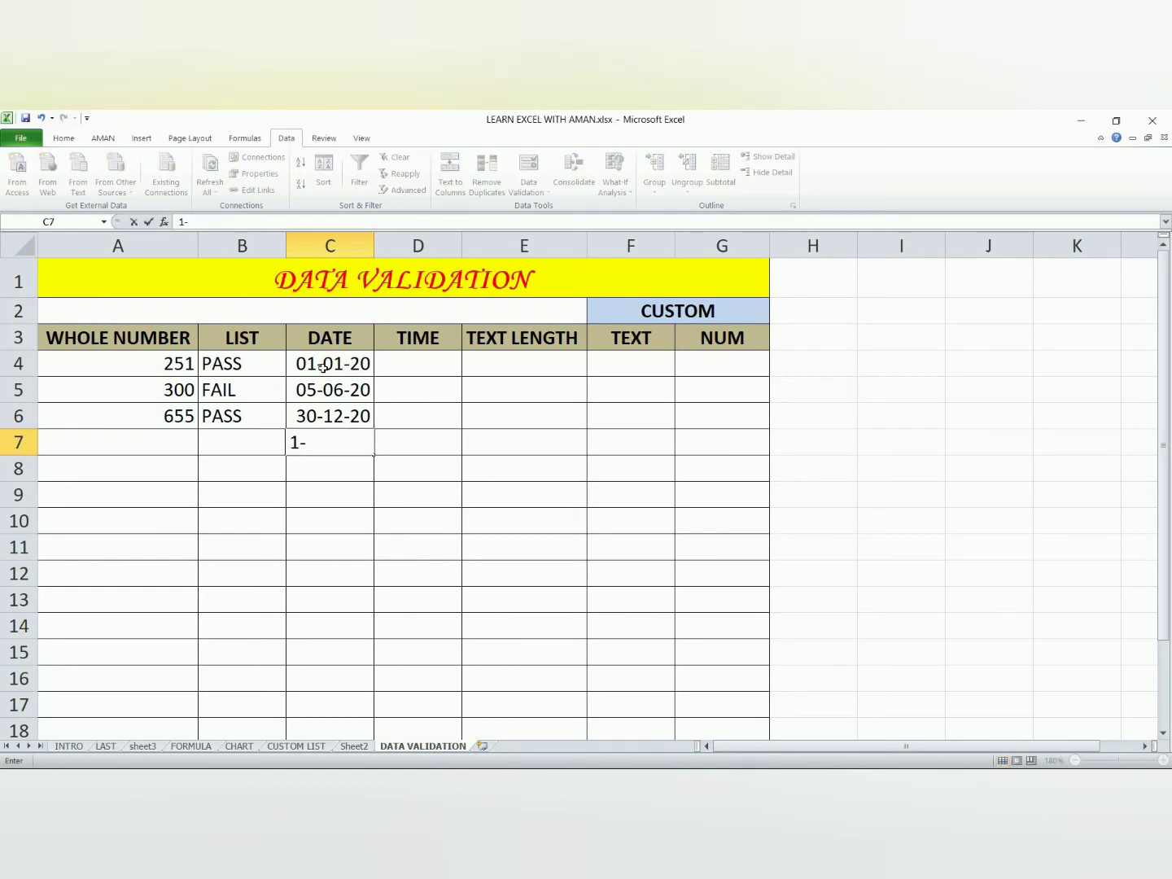
pyautogui.write('1-21')
pyautogui.press('Return')
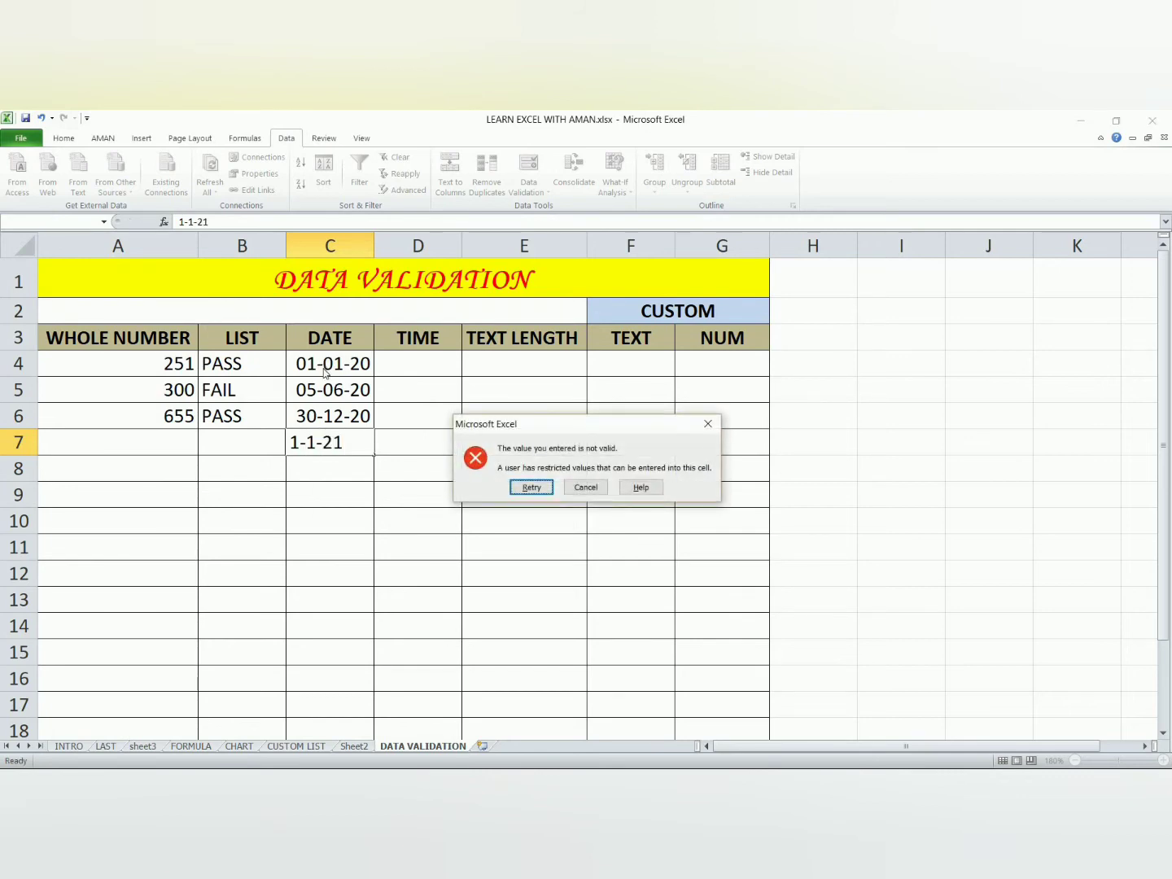
pyautogui.press('Return')
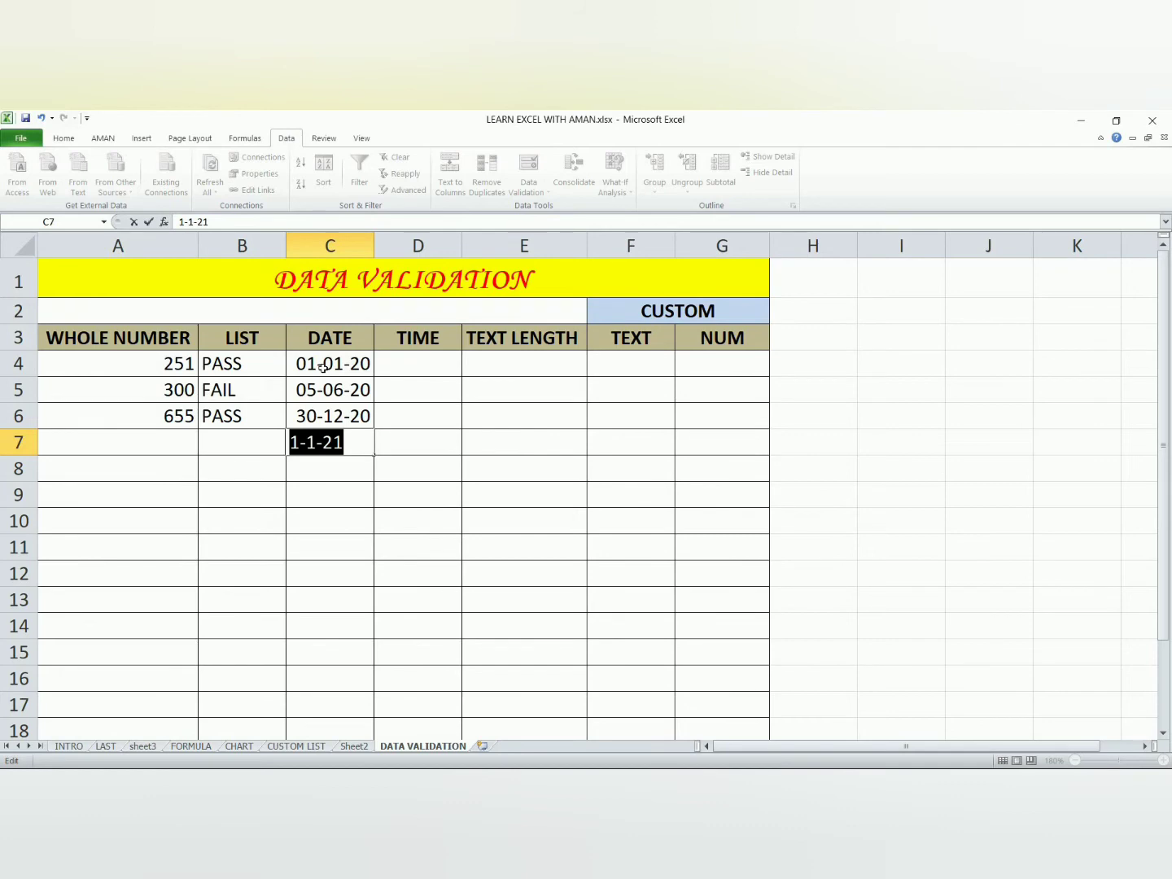
pyautogui.press('BackSpace')
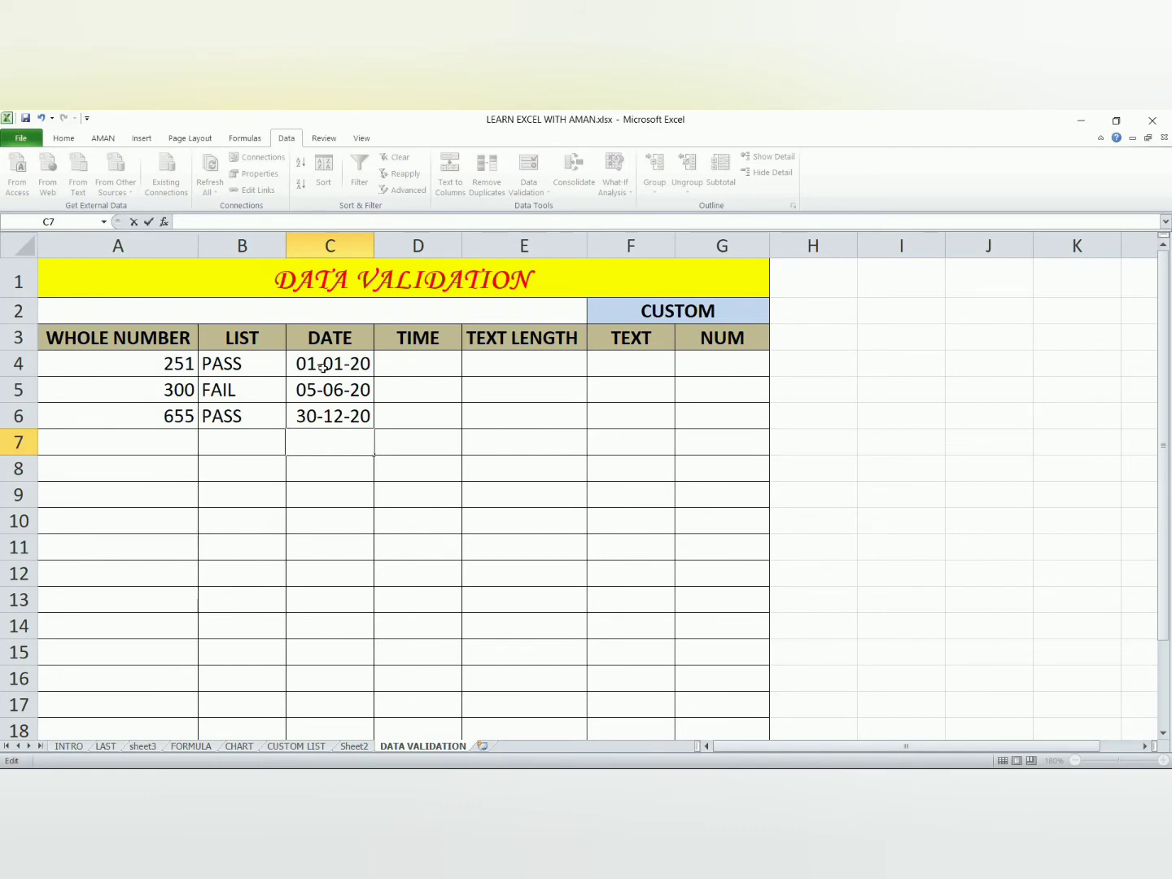
pyautogui.write('30-12-19')
pyautogui.press('Return')
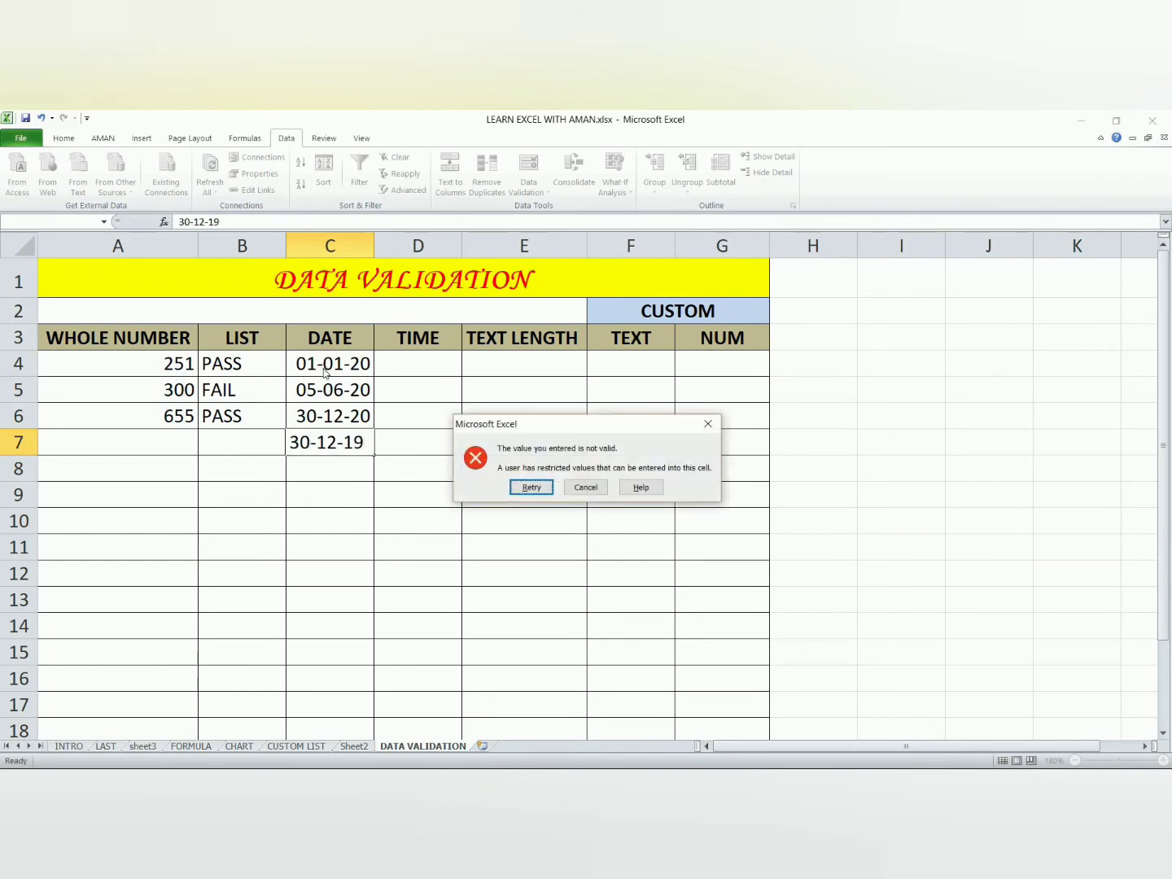
pyautogui.click(585, 487)
pyautogui.click(409, 390)
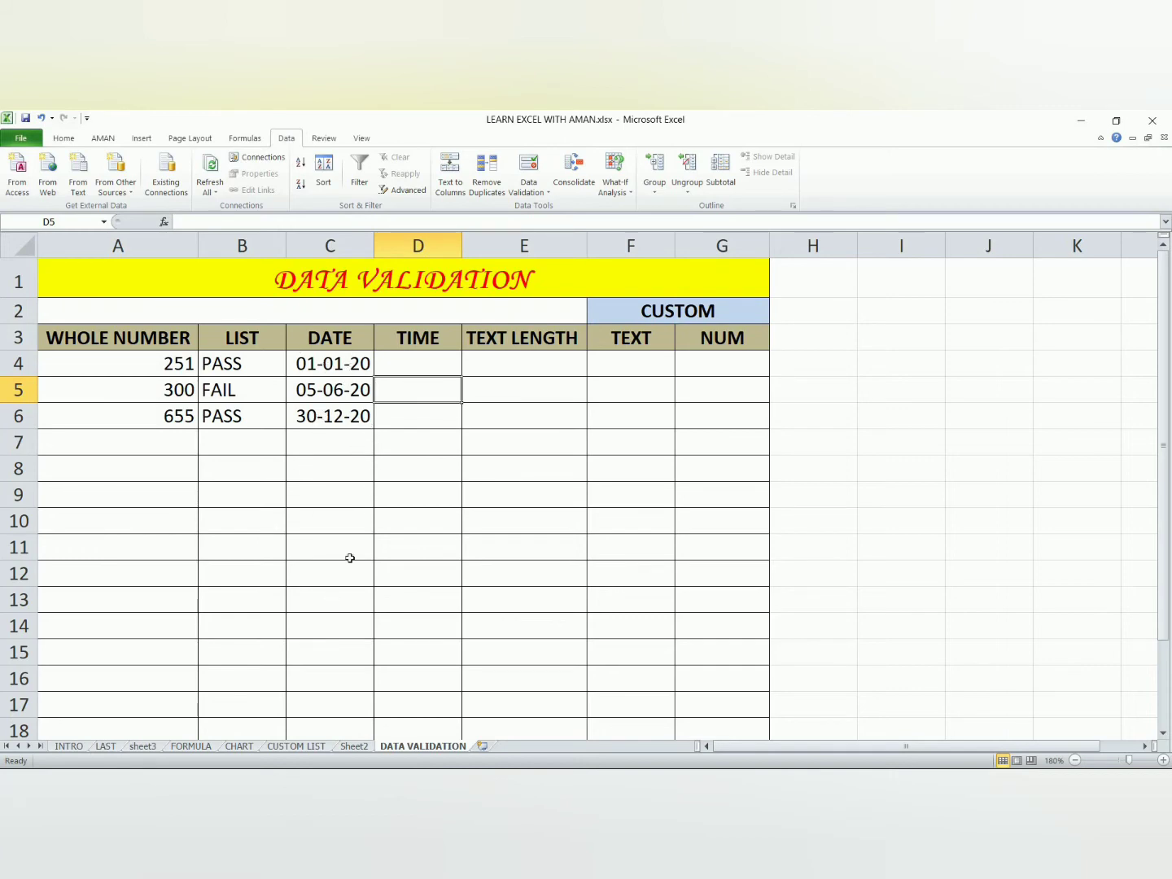
# Step: Select D4:D10 and set the validation to allow Time between two values
pyautogui.click(414, 358)
pyautogui.click(467, 413)
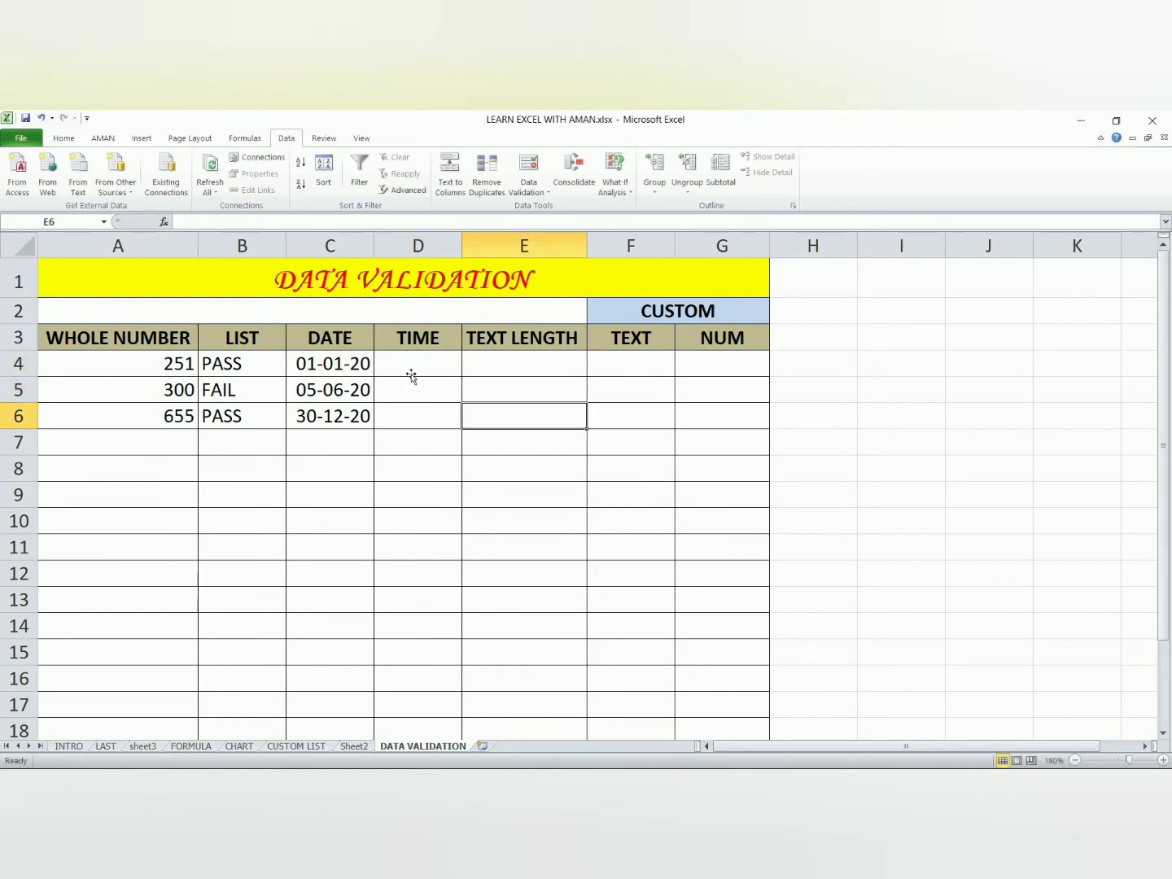
pyautogui.moveTo(411, 368); pyautogui.dragTo(407, 528)
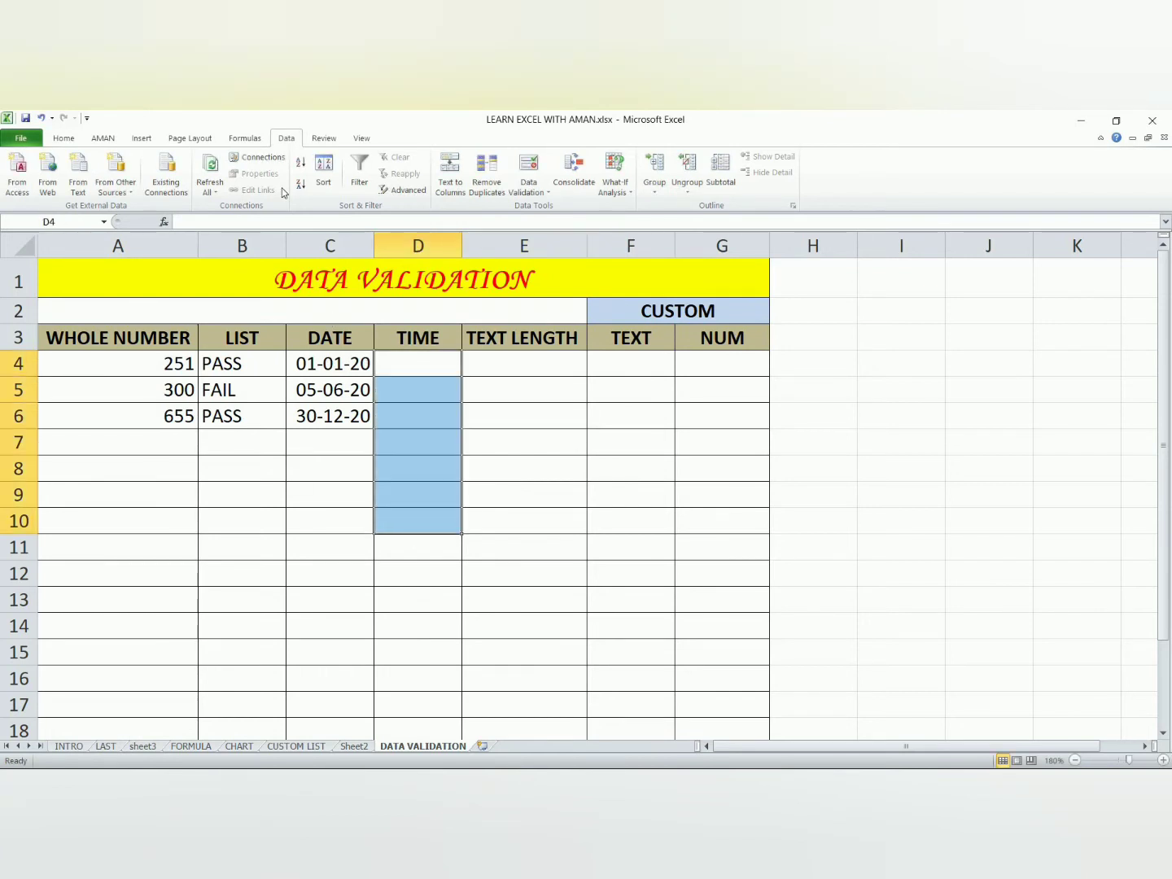
pyautogui.click(529, 188)
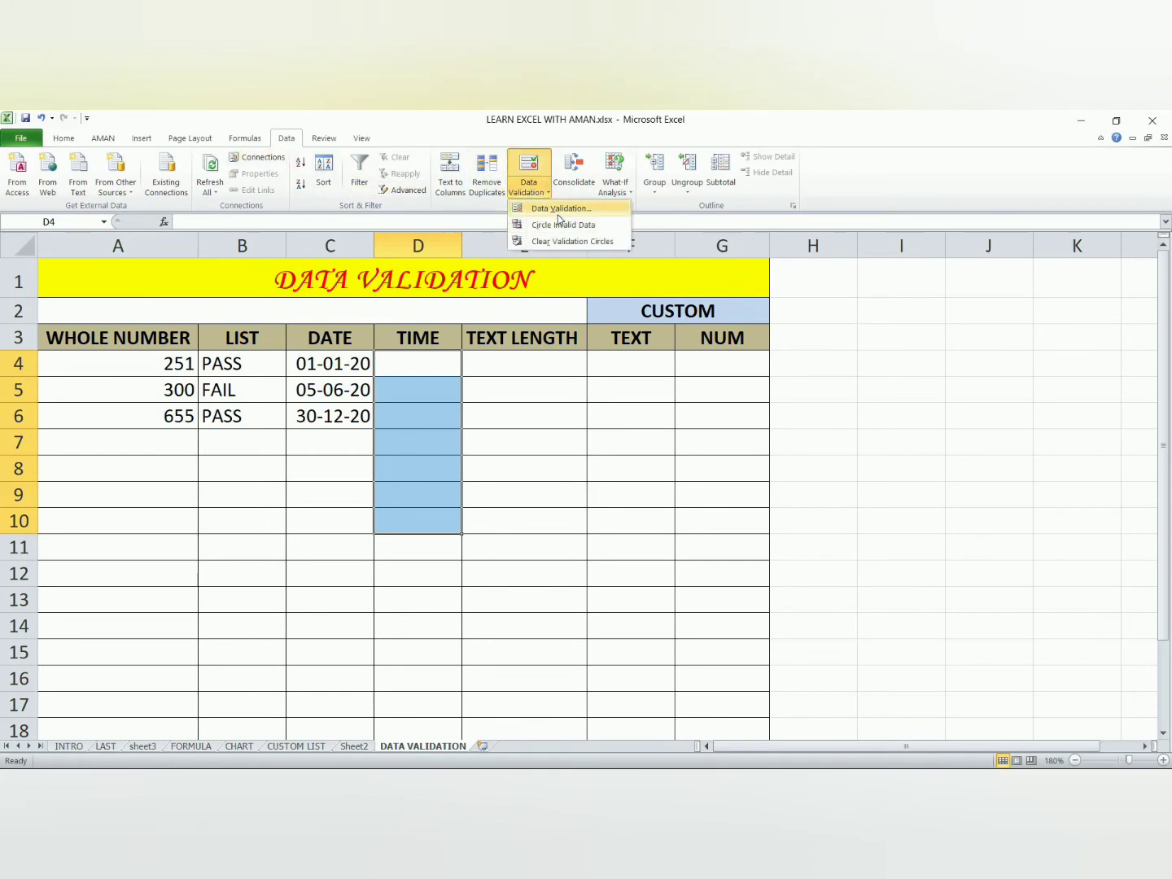
pyautogui.click(560, 209)
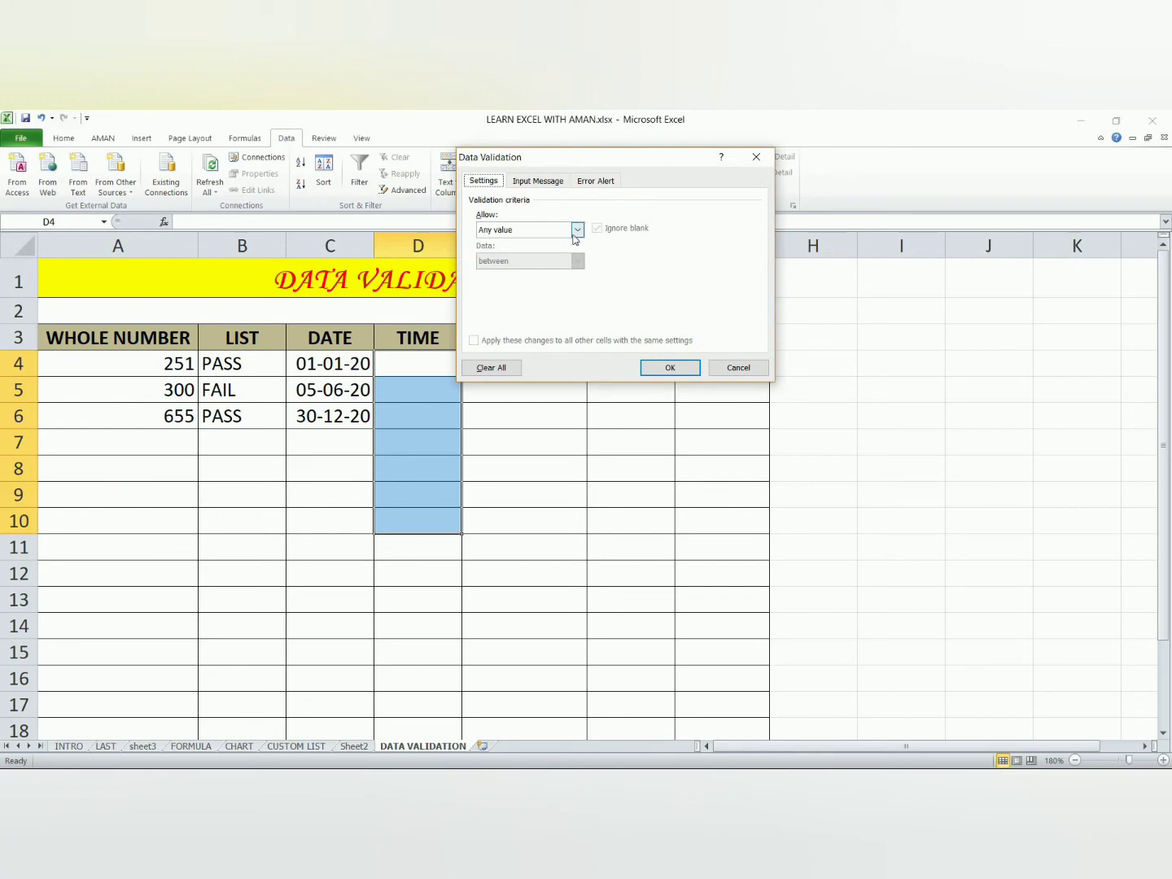
pyautogui.click(577, 230)
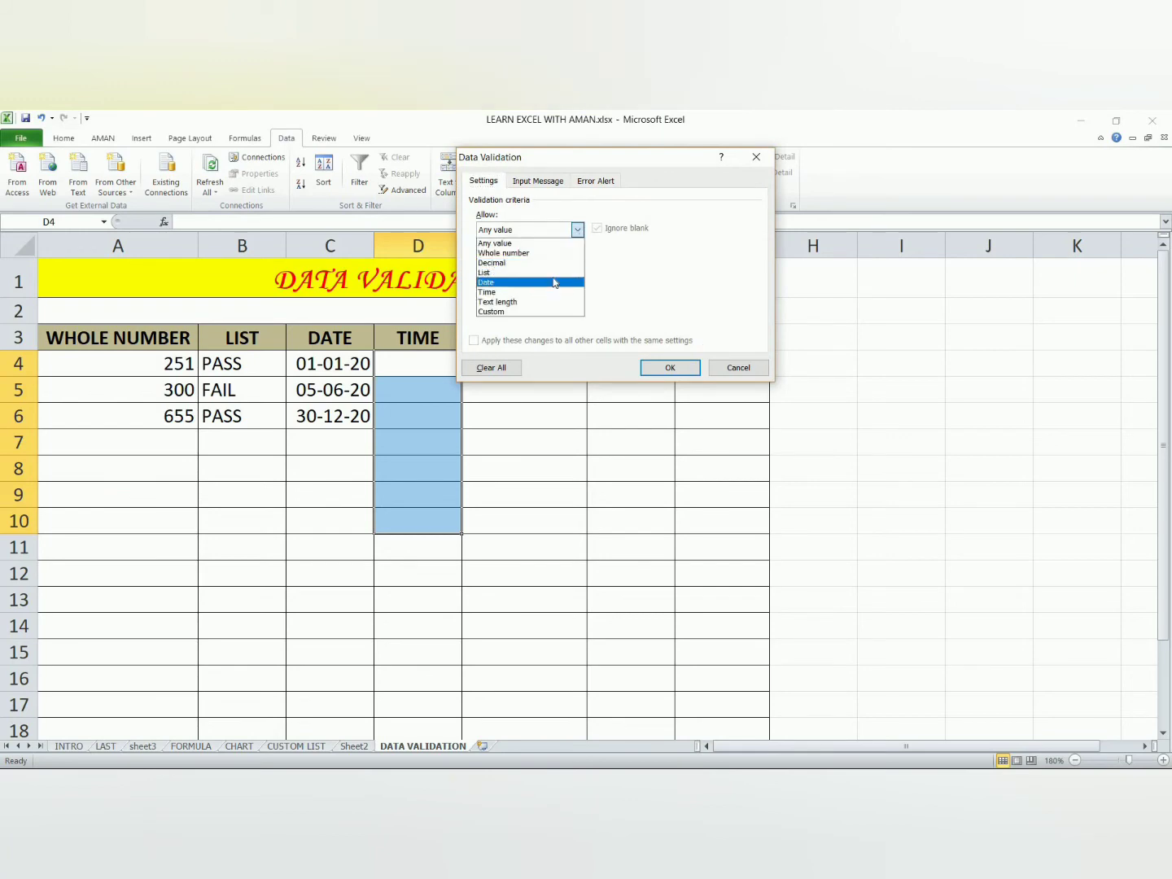
pyautogui.click(559, 292)
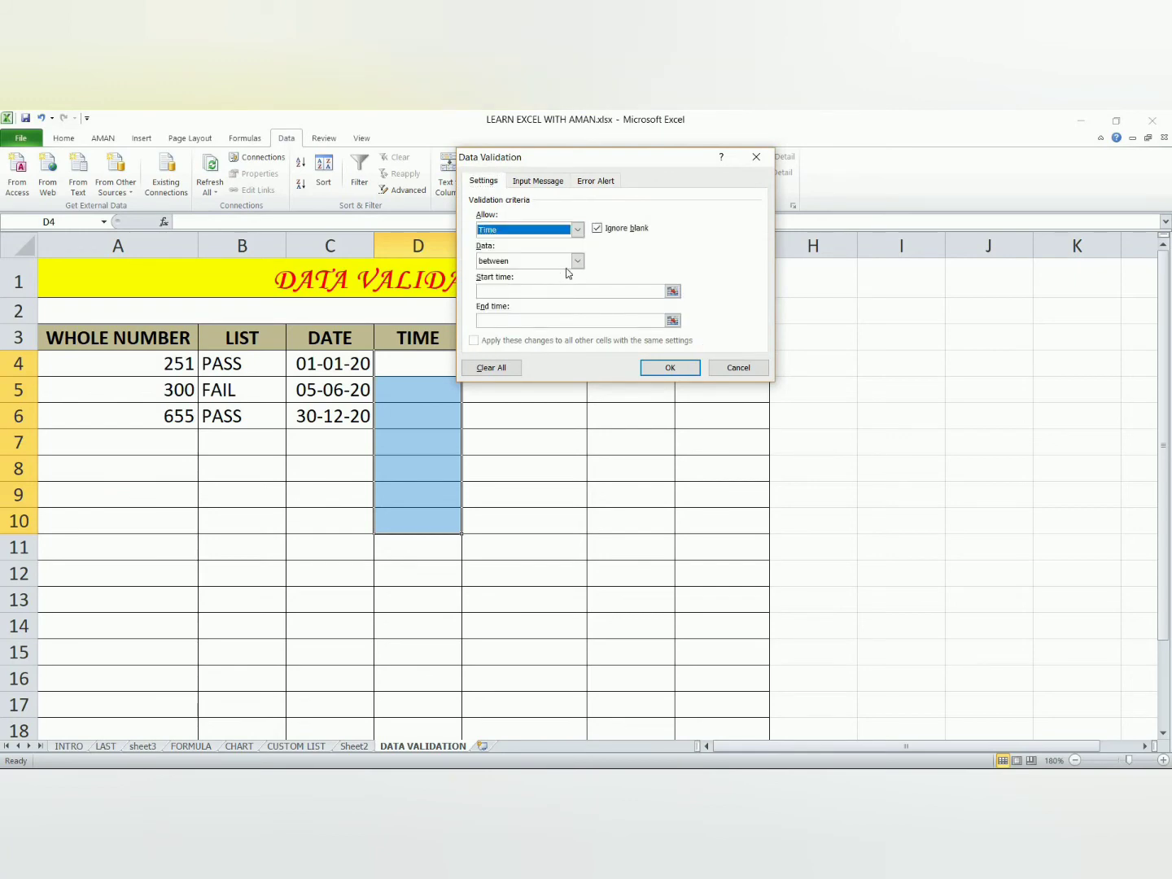
pyautogui.click(577, 262)
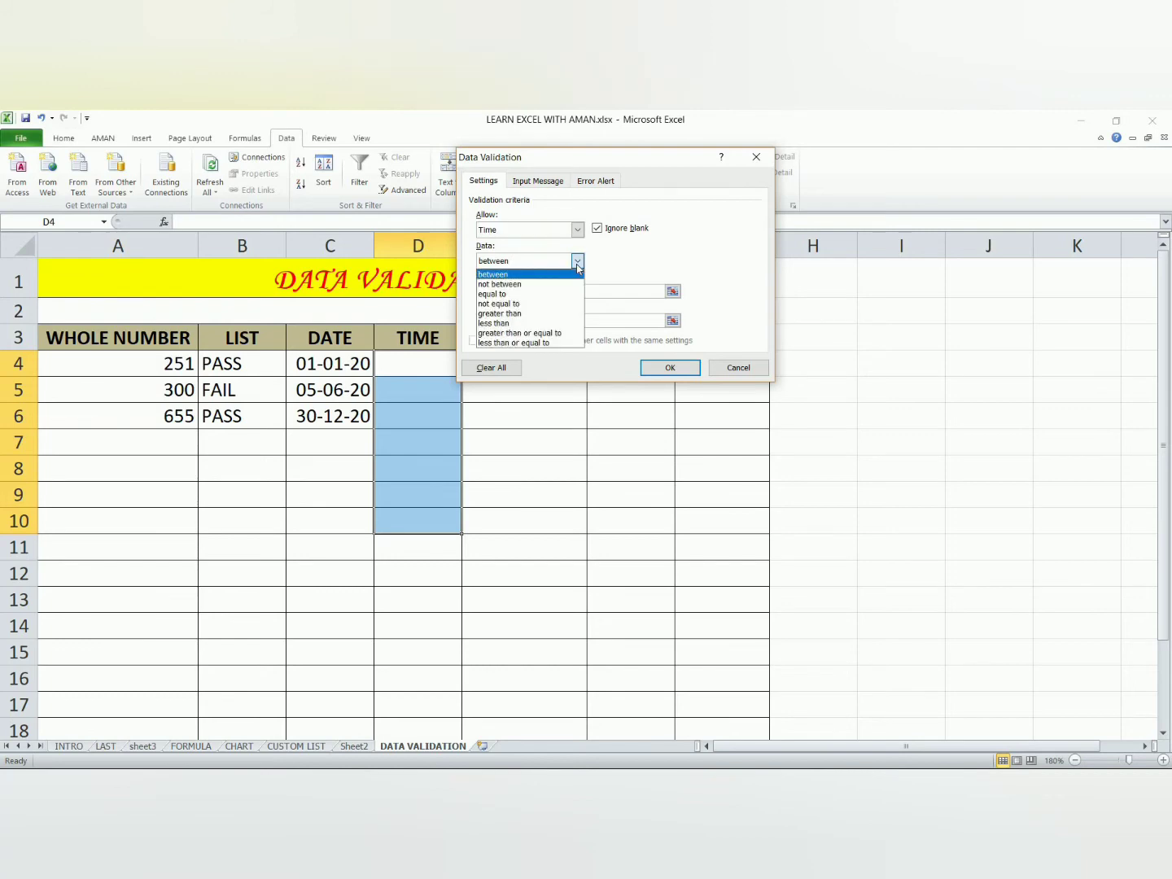
pyautogui.click(532, 275)
# Step: Enter start time 9:00 and end time 10:00 AM, then apply the rule
pyautogui.click(542, 289)
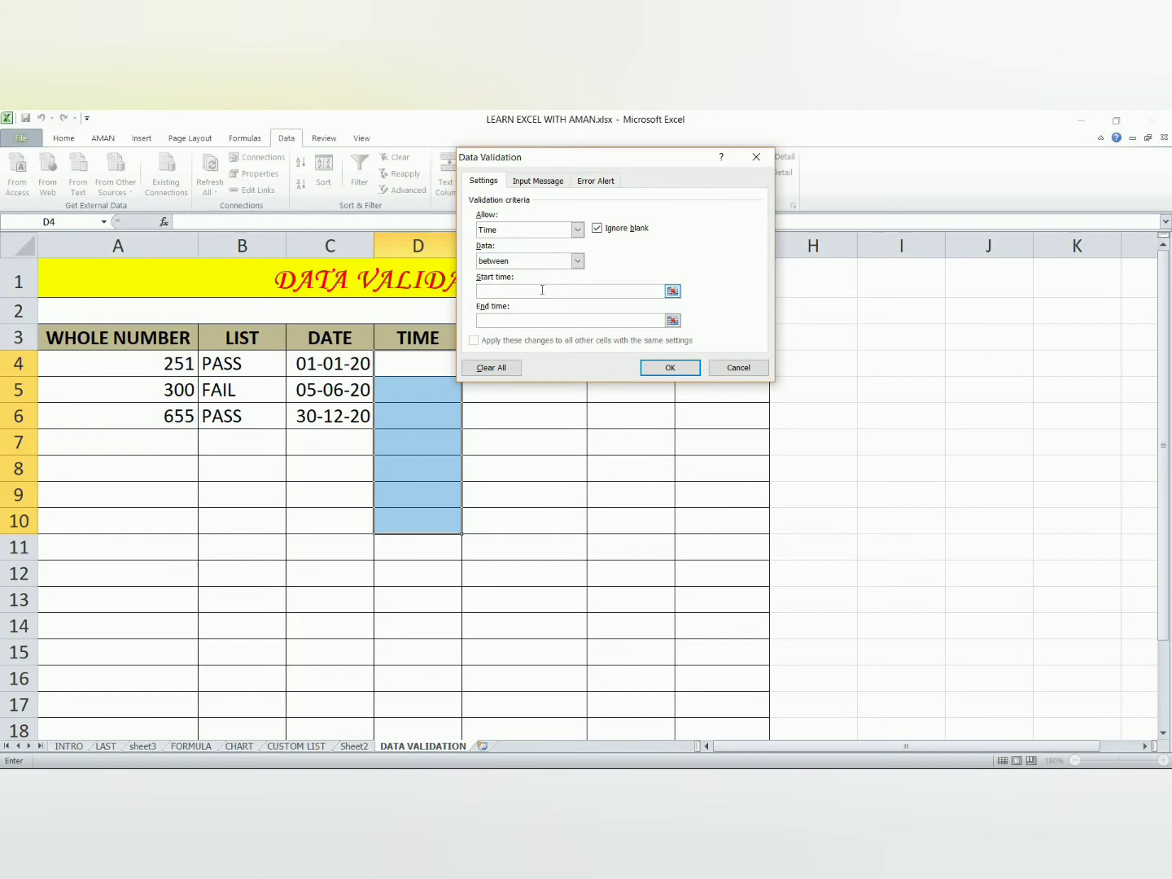
pyautogui.write('9')
pyautogui.write(':00')
pyautogui.click(524, 323)
pyautogui.write('10:10')
pyautogui.press('BackSpace')
pyautogui.press('BackSpace')
pyautogui.write('00 AM')
pyautogui.click(523, 323)
pyautogui.write('10:00 AM')
pyautogui.press('Return')
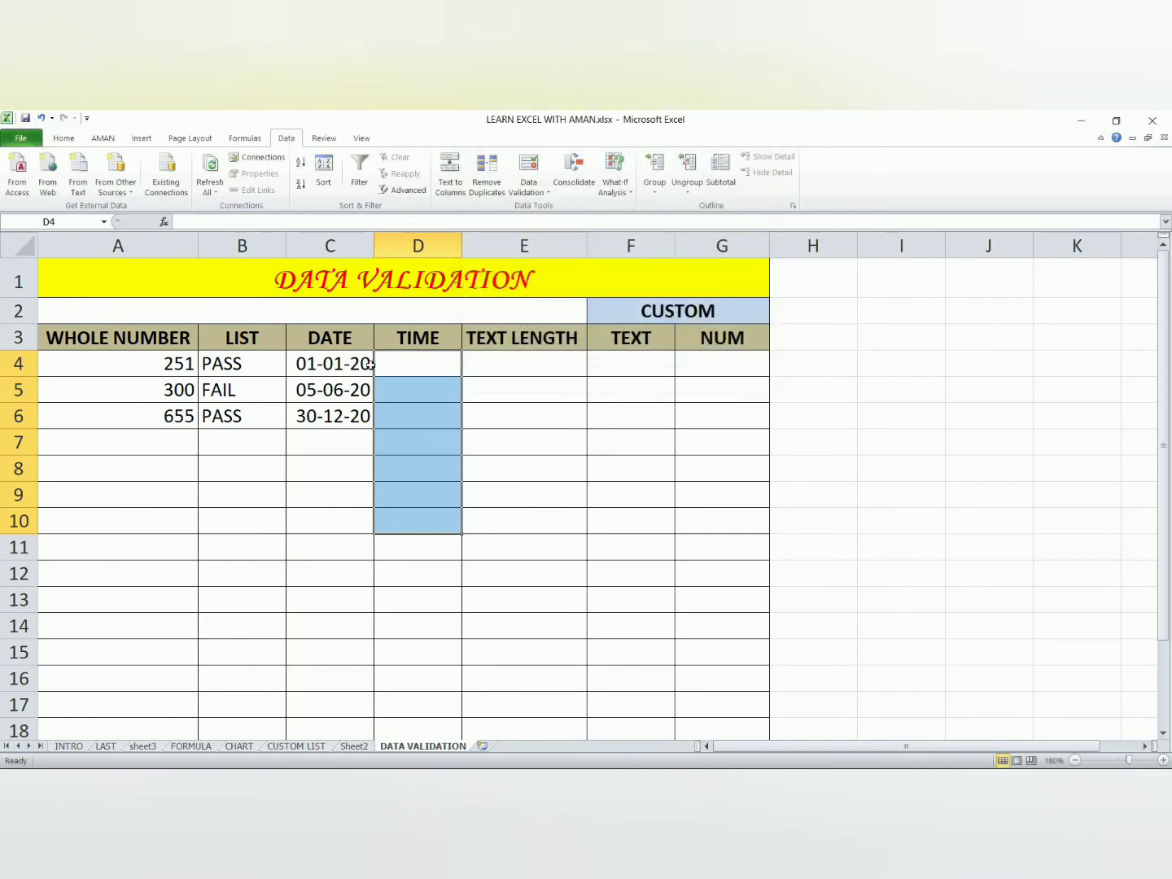
# Step: Enter 9:01 in D4, after the mistyped 9;1 is rejected, and 9:25 in D5
pyautogui.click(410, 371)
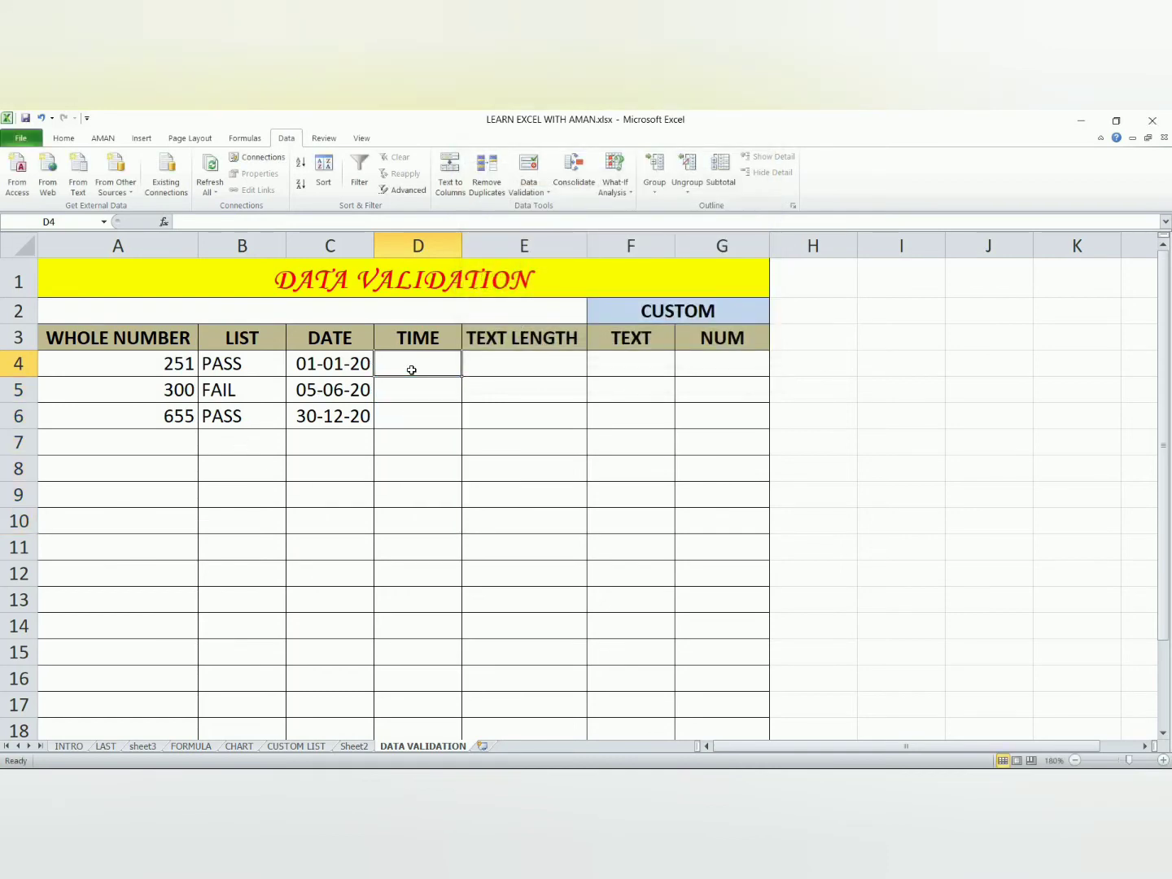
pyautogui.write('9')
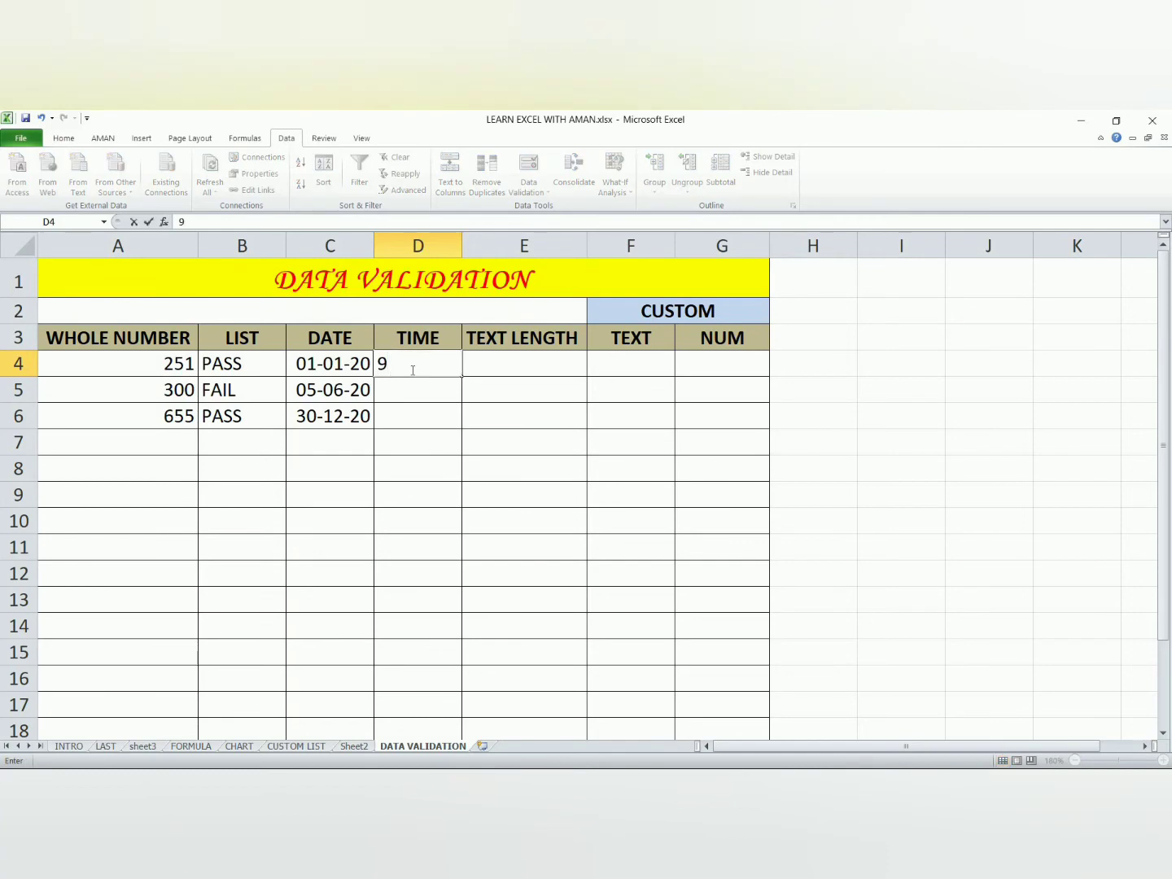
pyautogui.write(';1')
pyautogui.press('Return')
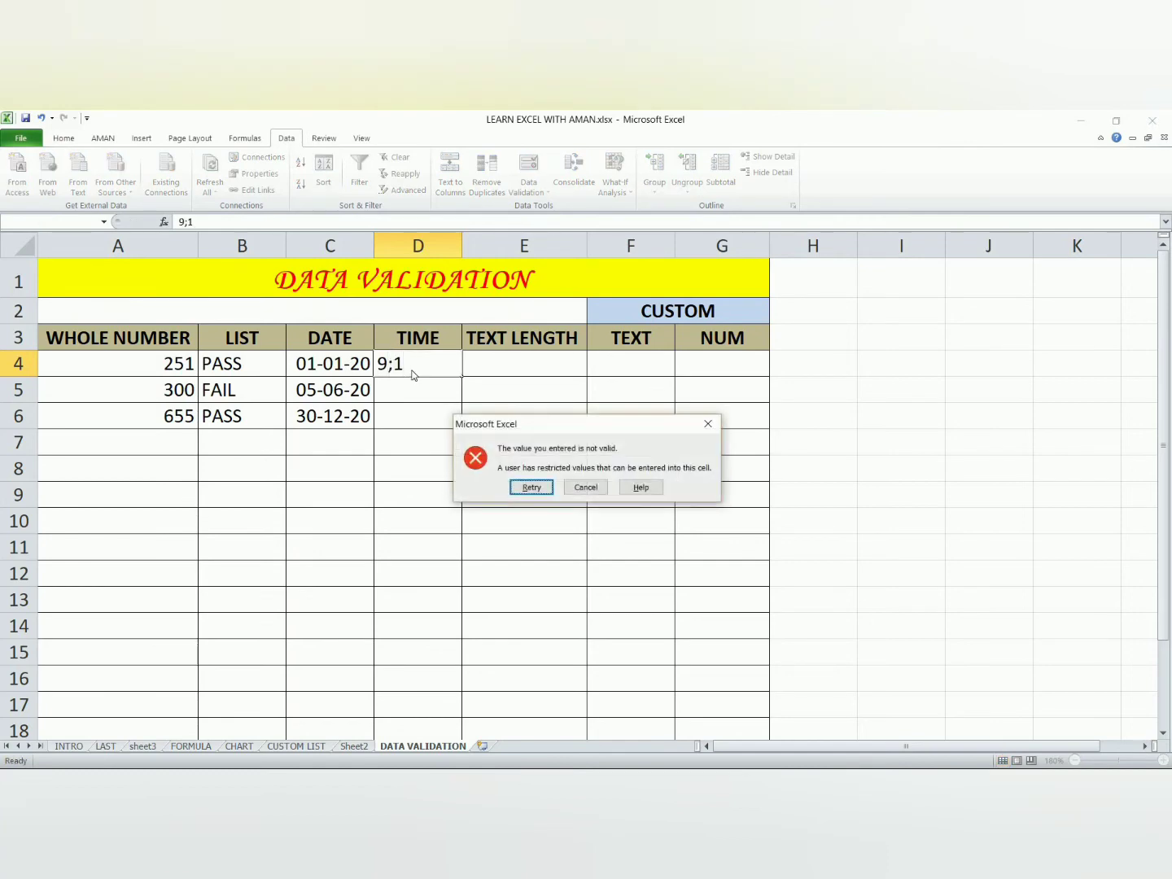
pyautogui.press('Return')
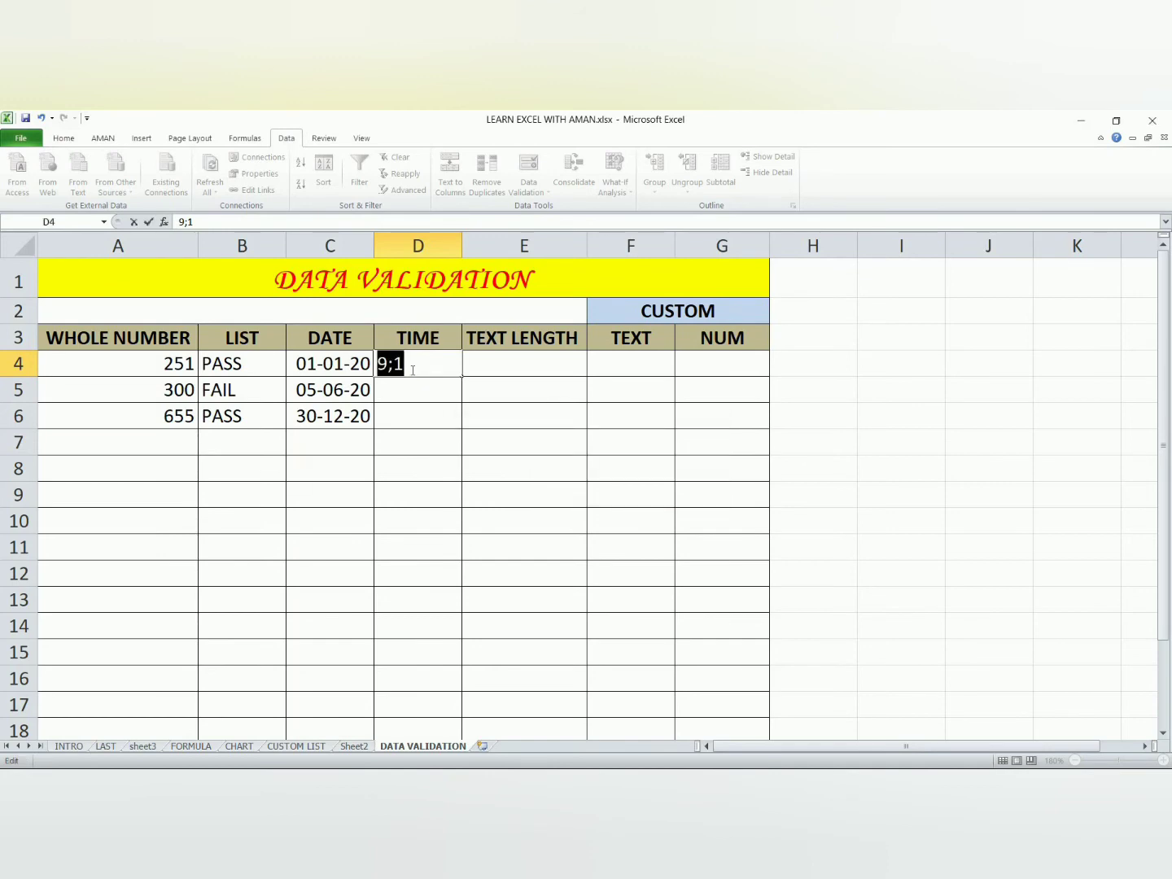
pyautogui.press('BackSpace')
pyautogui.write('9:01')
pyautogui.press('Return')
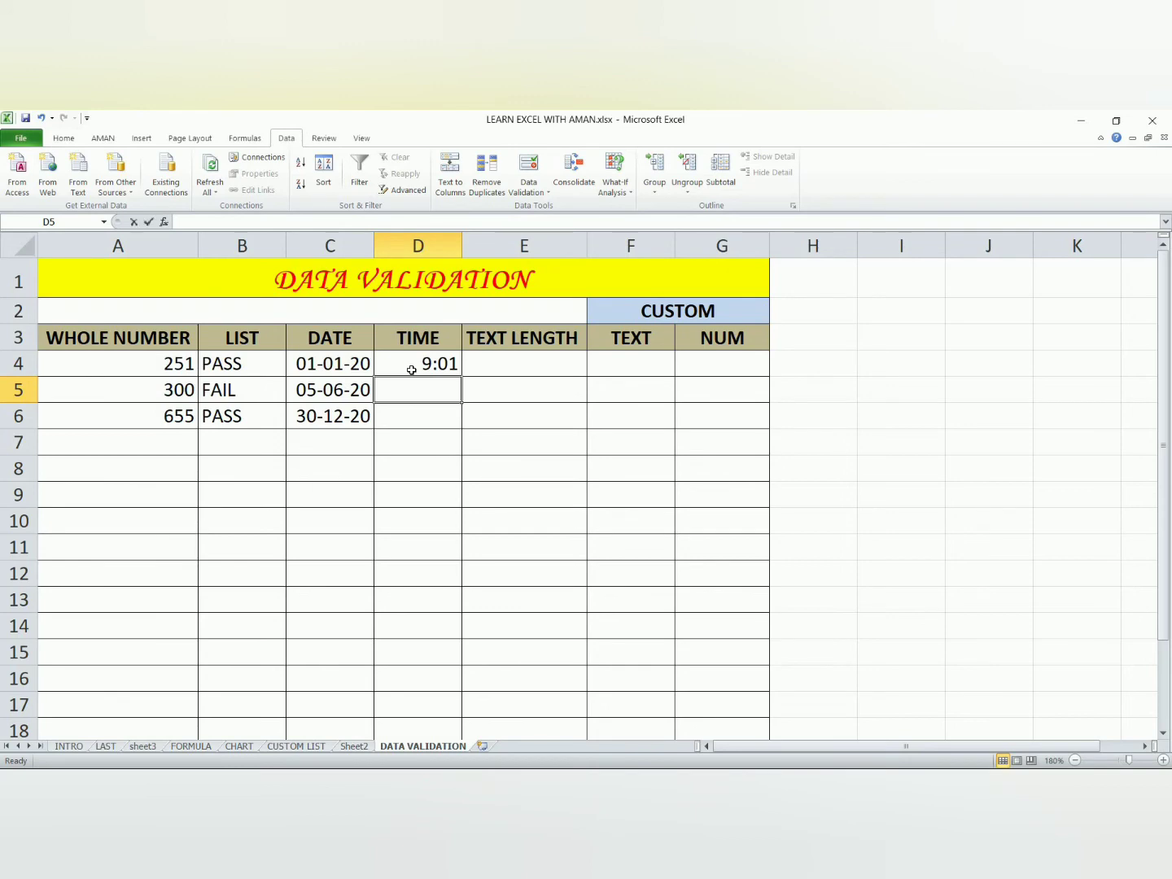
pyautogui.write('9:')
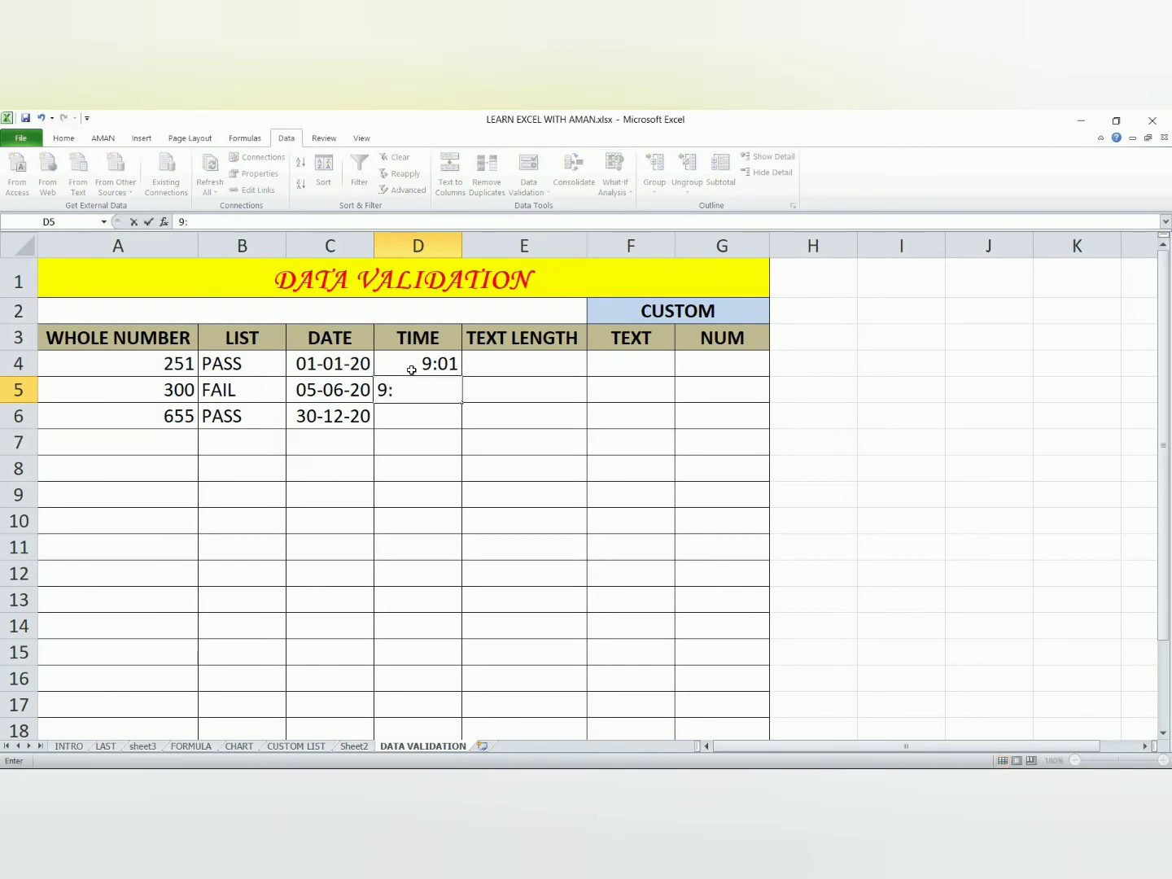
pyautogui.write('25')
pyautogui.press('Return')
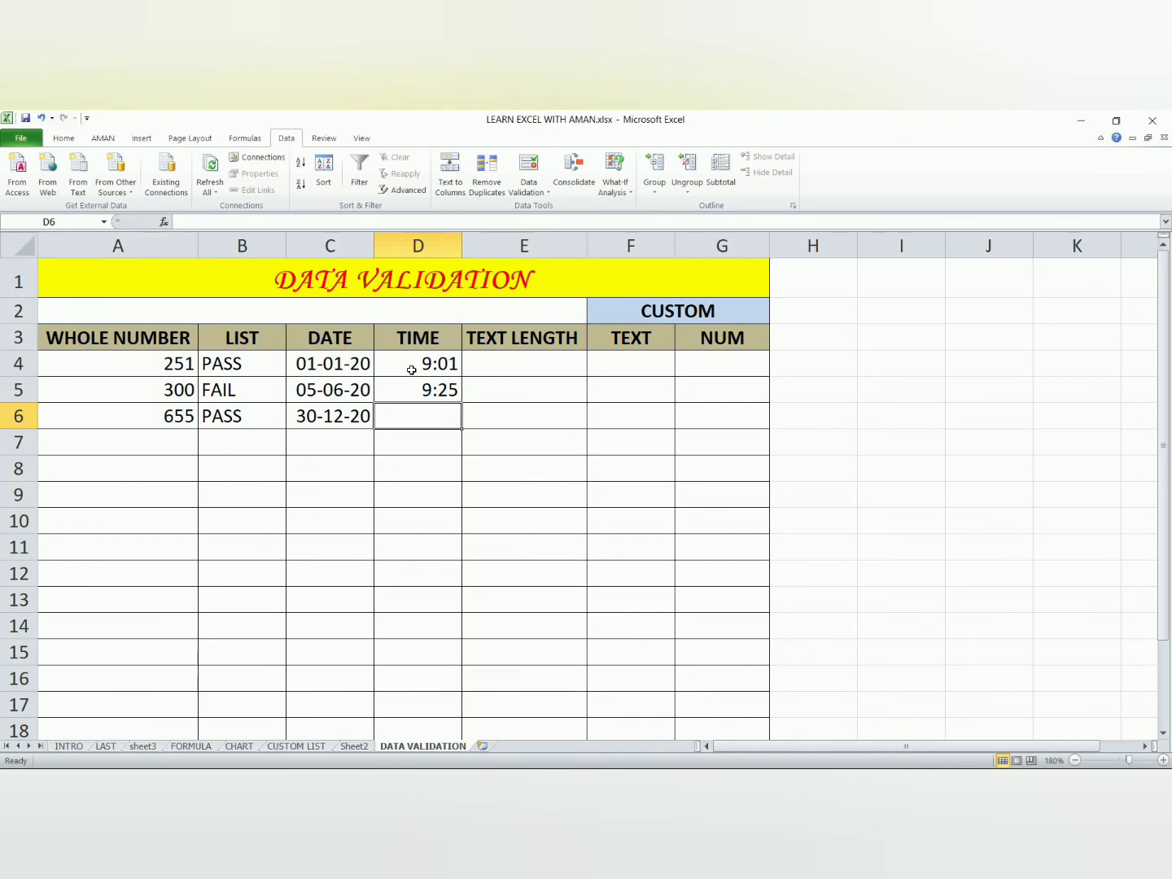
# Step: Try 10:10 in D6 and discard it when the rule rejects it
pyautogui.write('1')
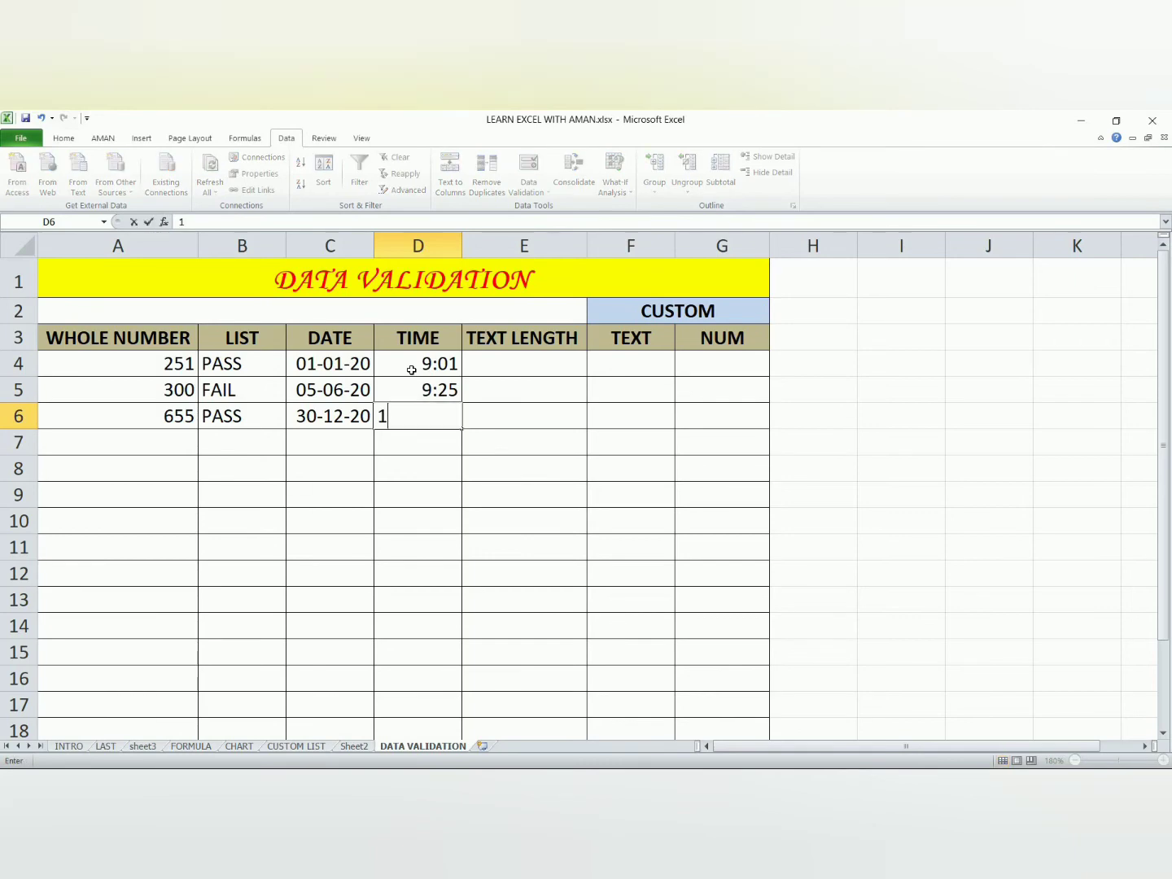
pyautogui.write('0:10')
pyautogui.press('Return')
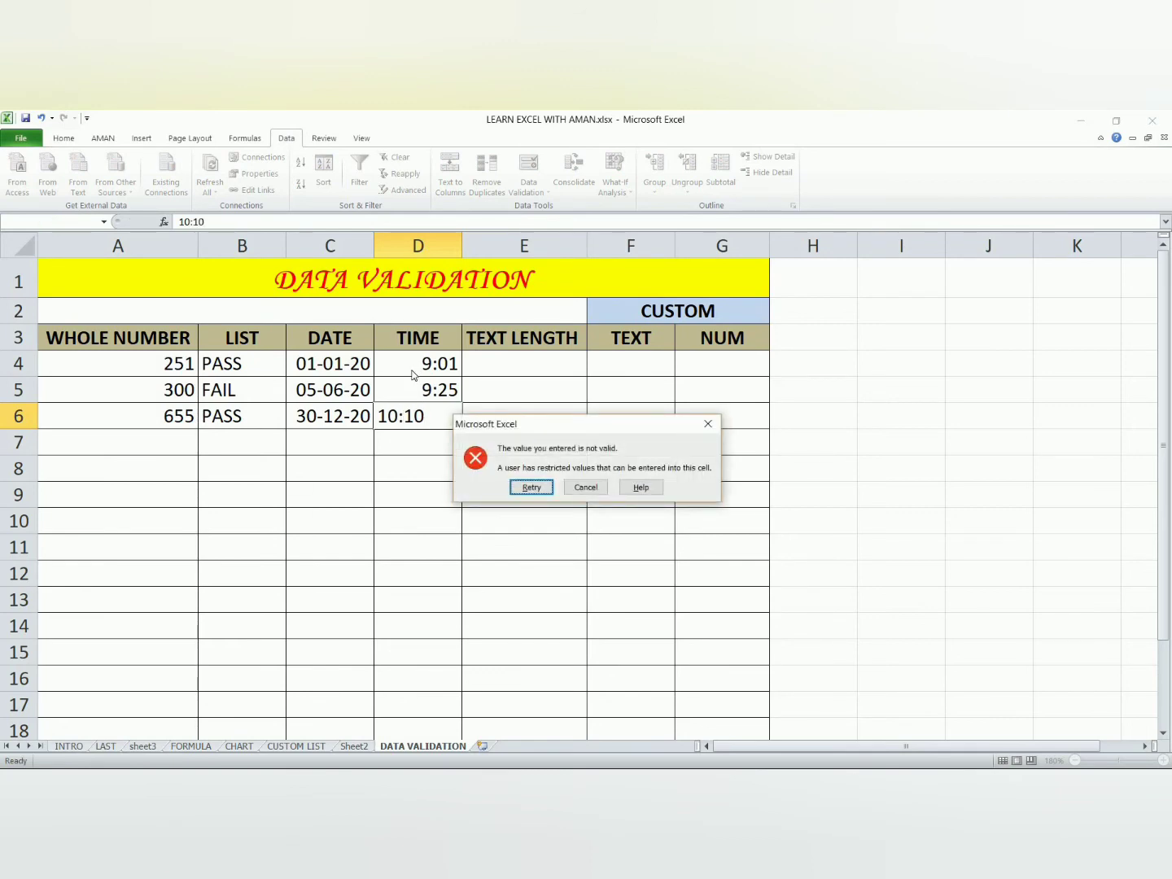
pyautogui.press('Return')
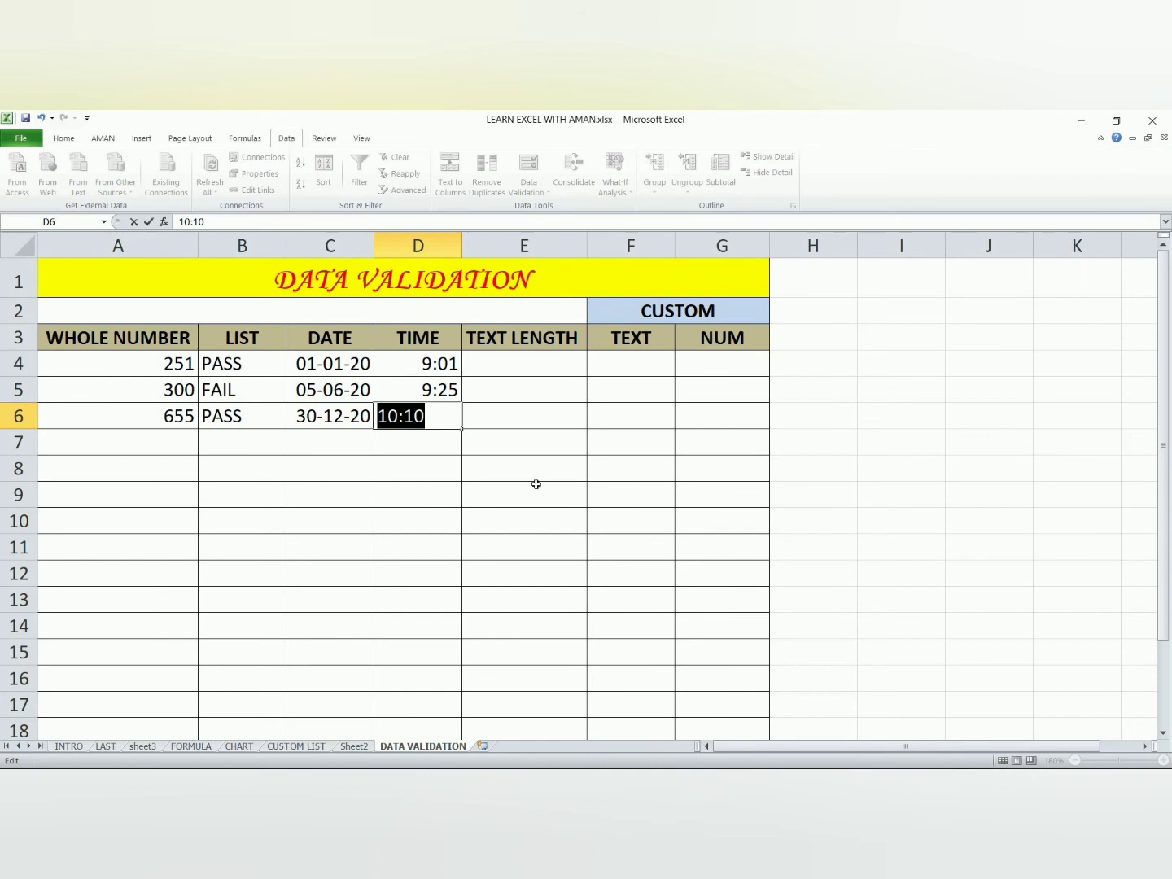
pyautogui.click(518, 366)
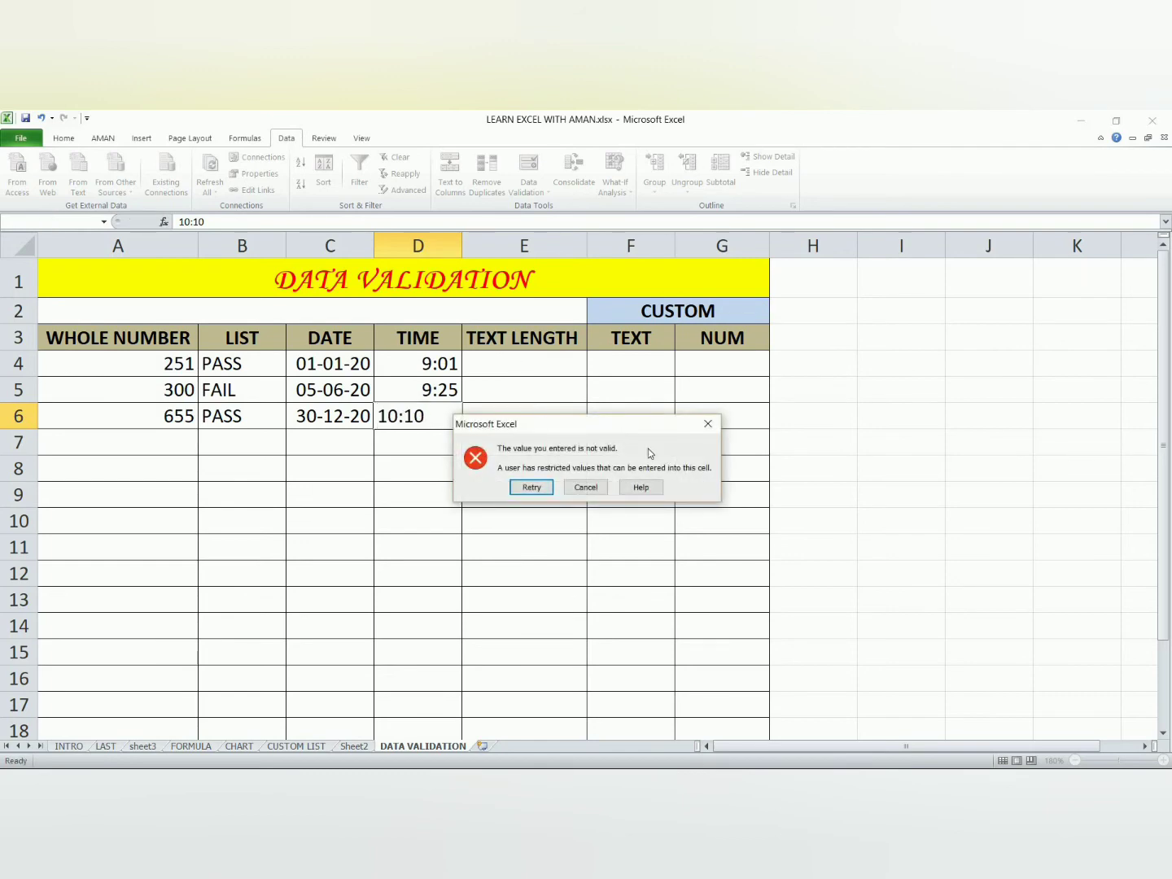
pyautogui.click(585, 487)
pyautogui.click(522, 467)
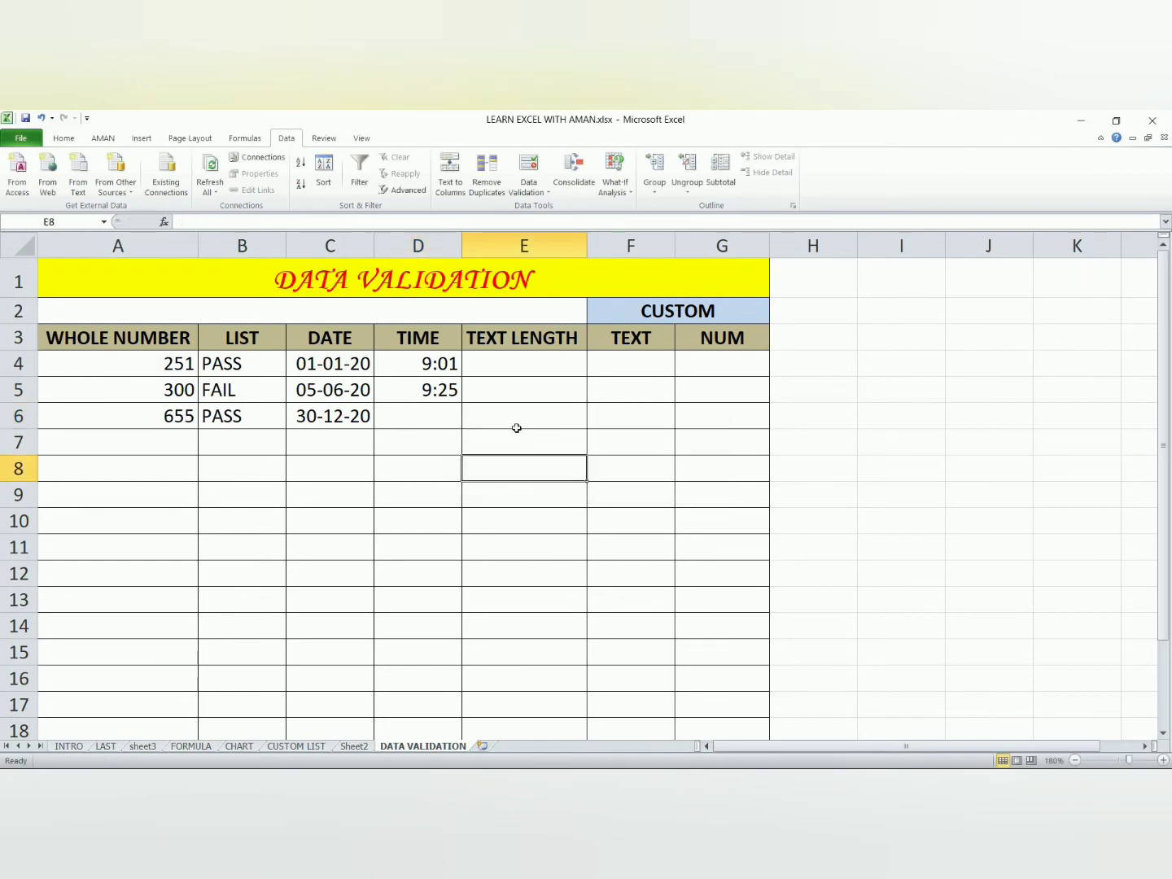
# Step: Select E4:E12 and apply a Text length greater than 4 validation rule
pyautogui.click(519, 367)
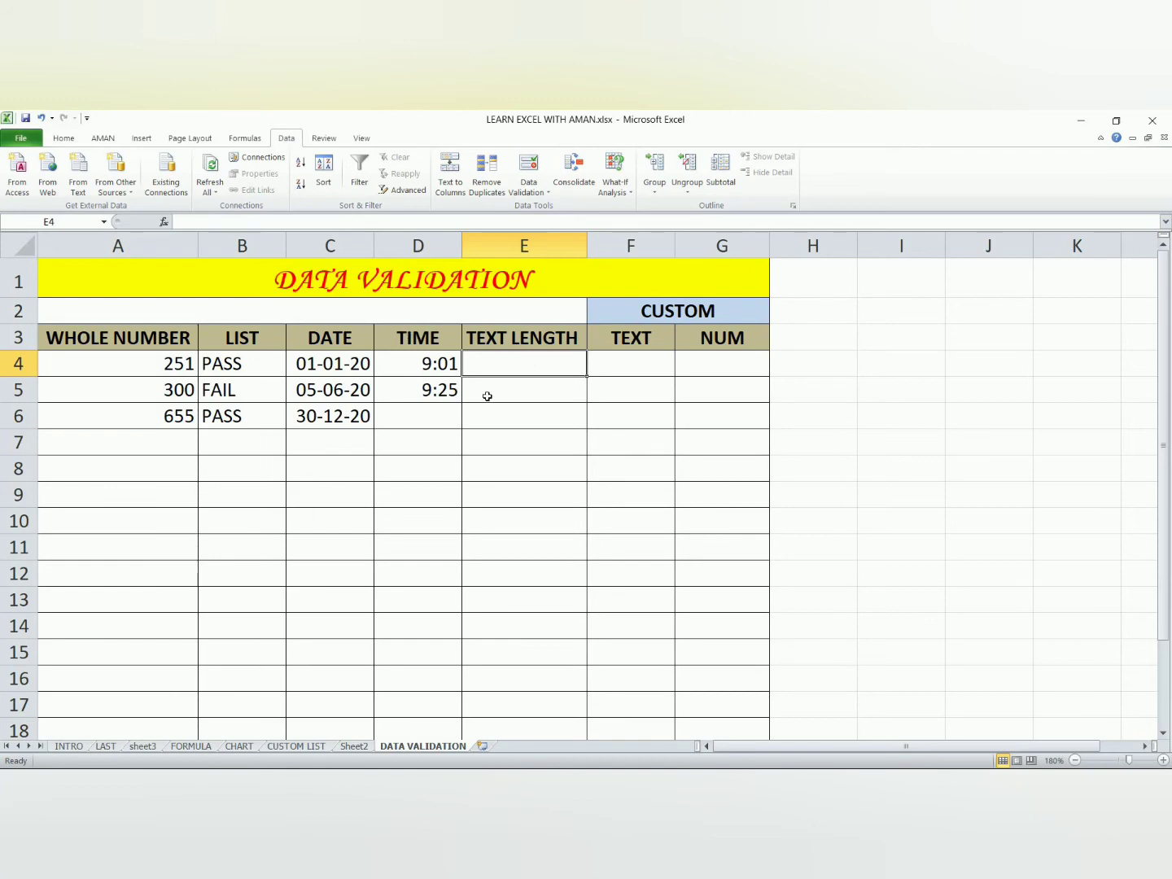
pyautogui.moveTo(513, 569); pyautogui.dragTo(512, 573)
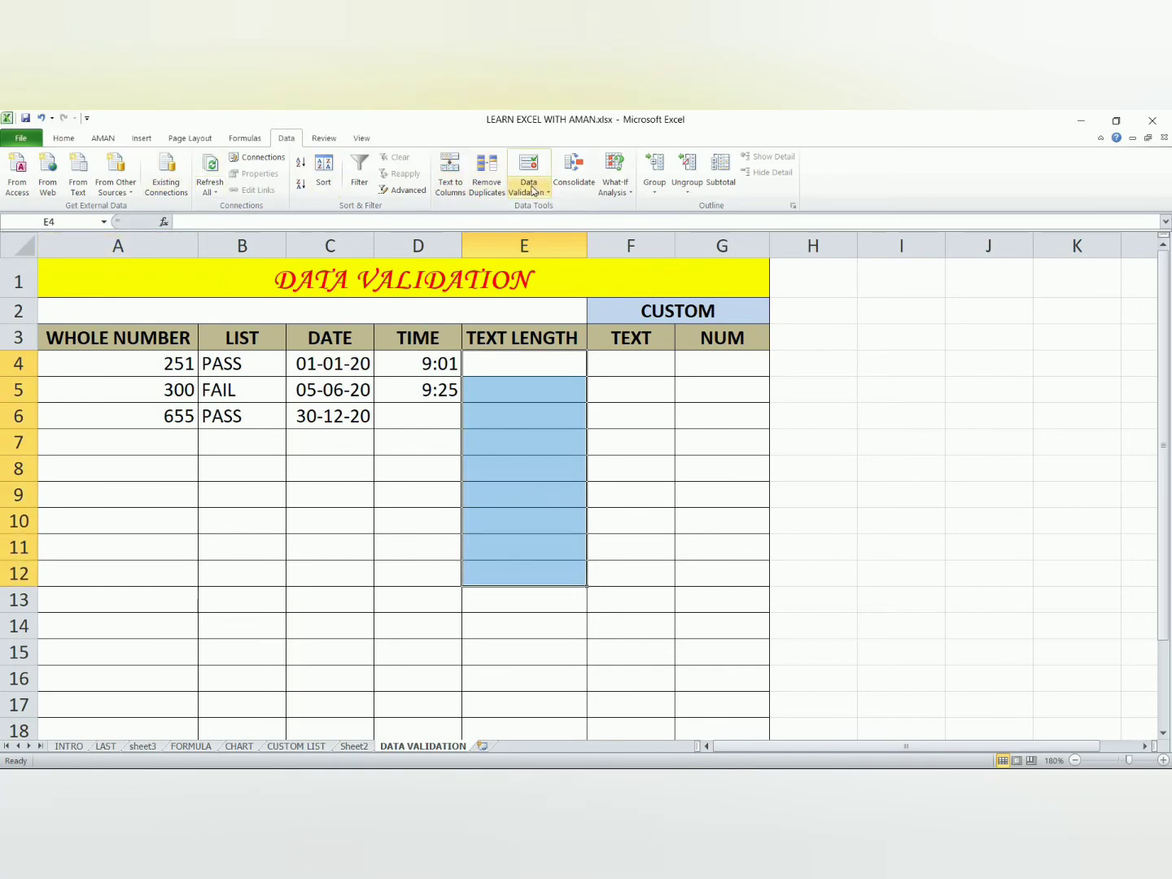
pyautogui.click(529, 192)
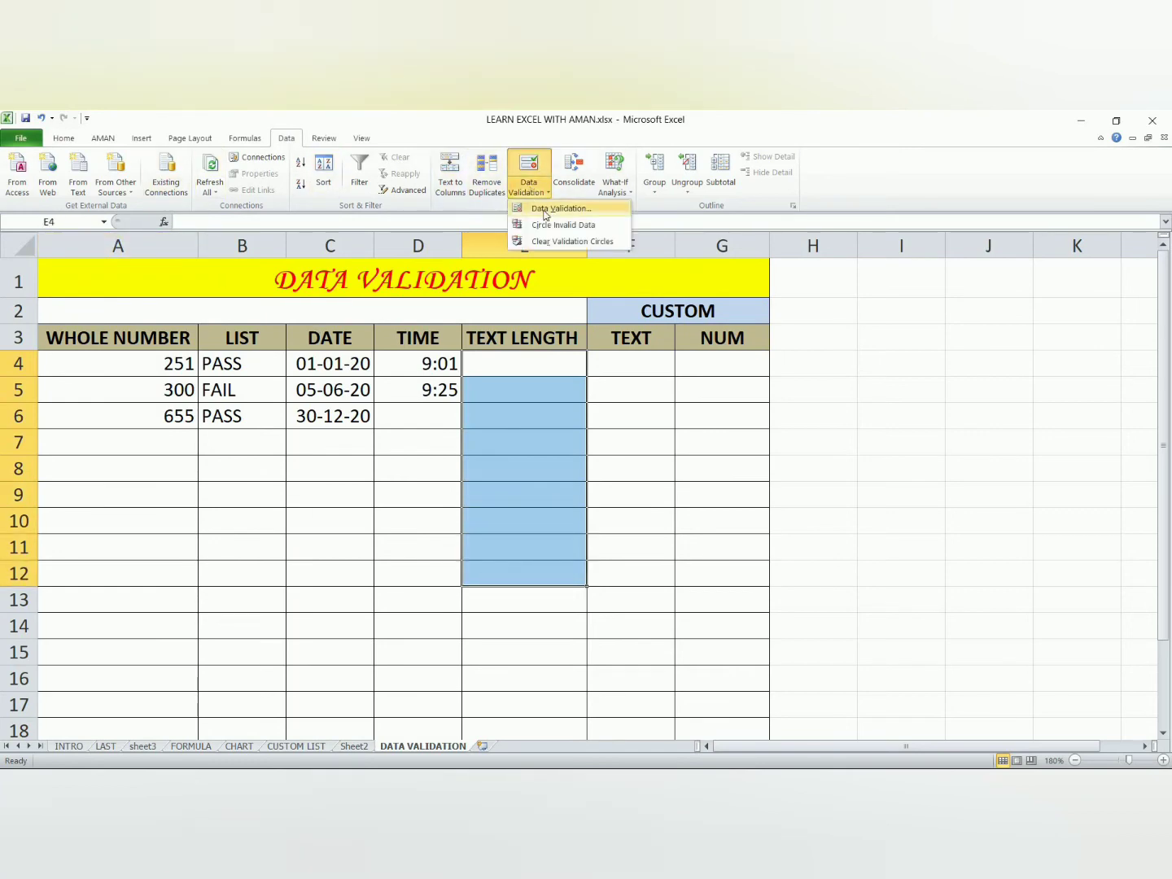
pyautogui.click(544, 210)
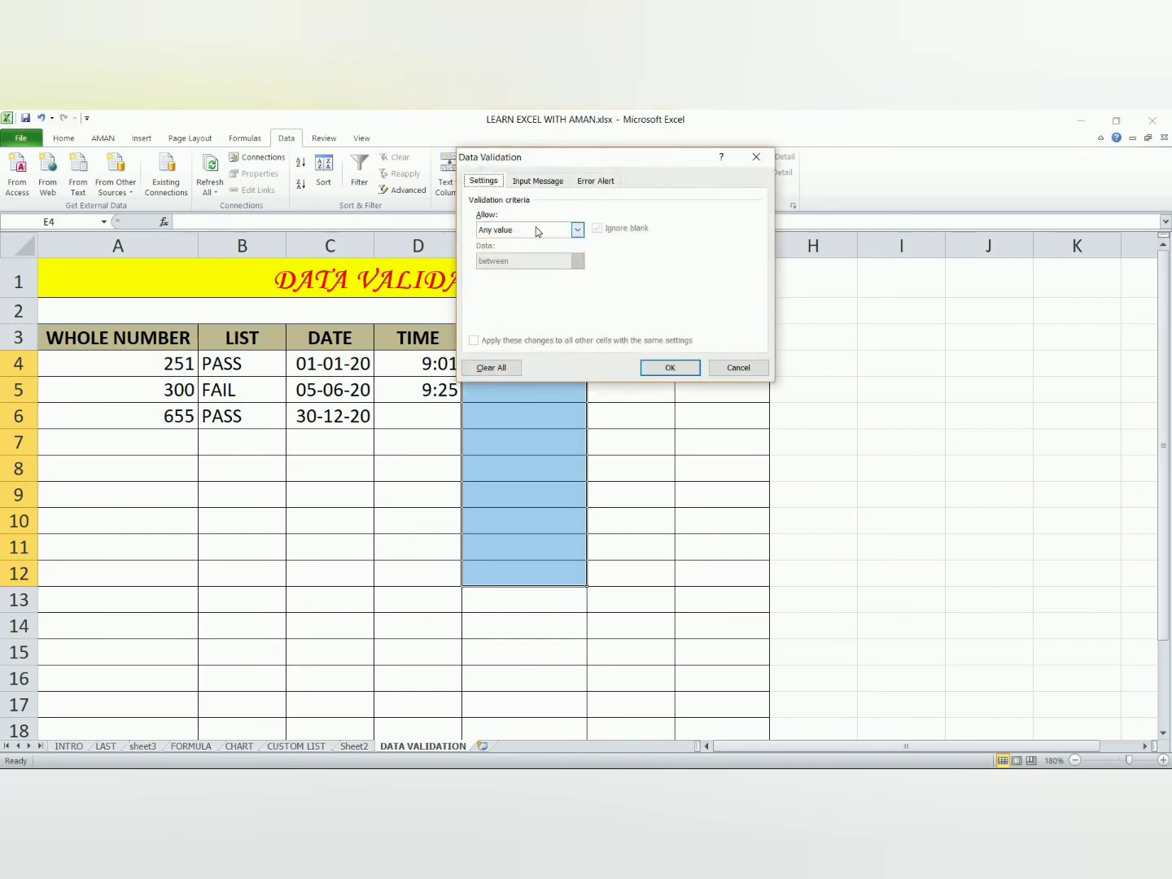
pyautogui.click(575, 231)
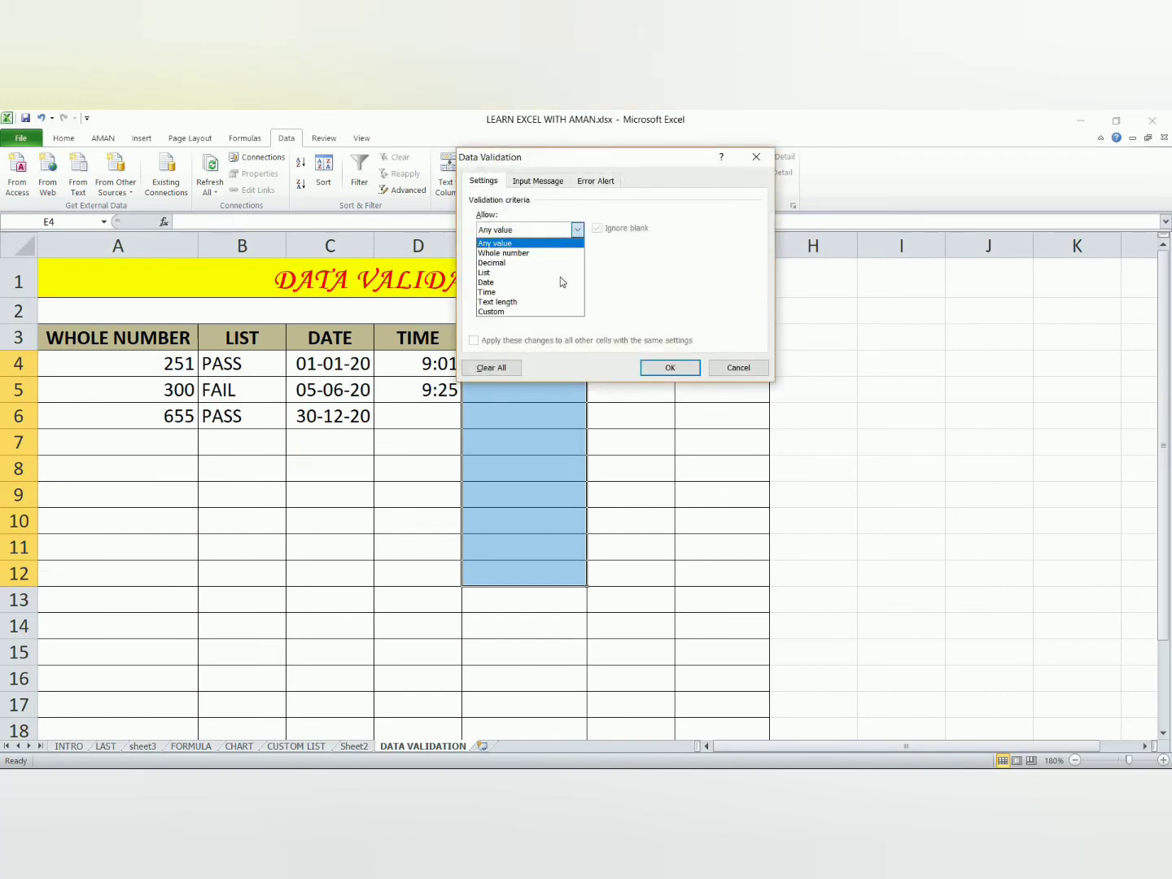
pyautogui.click(551, 302)
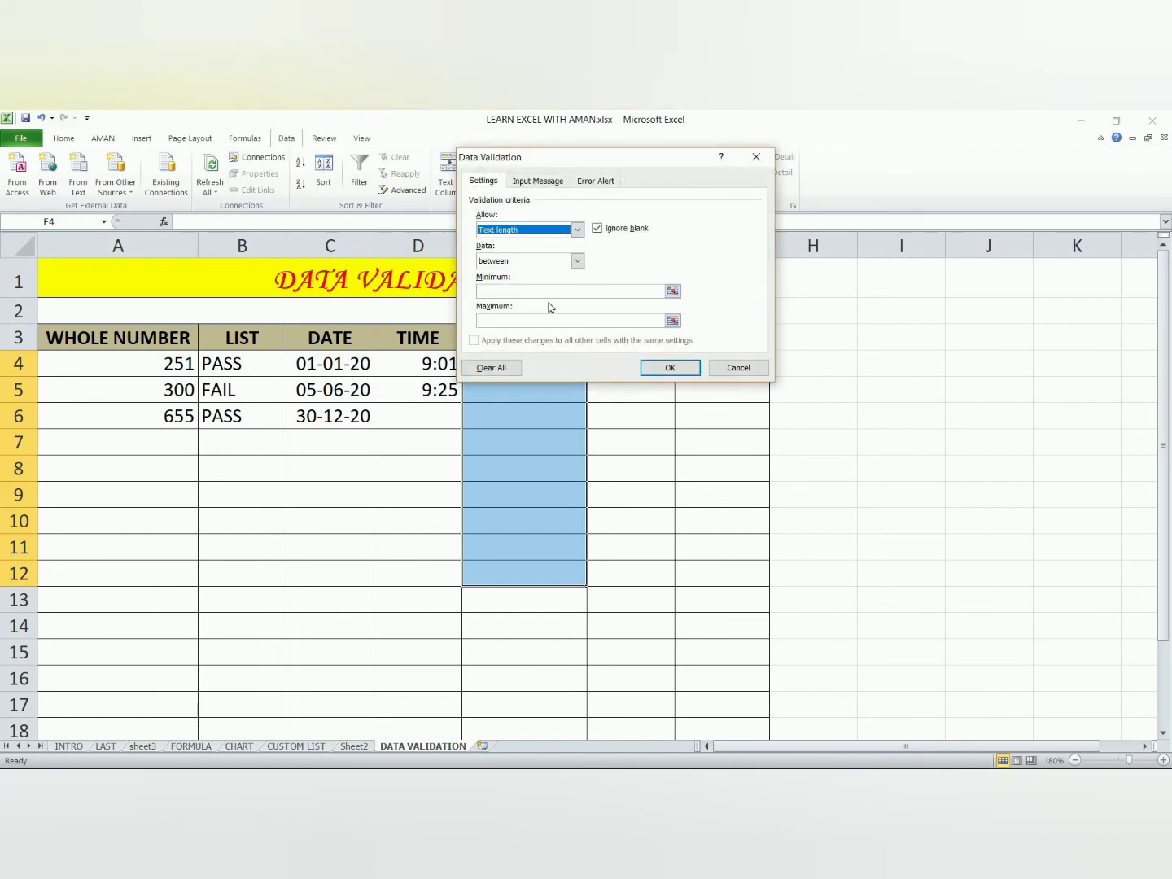
pyautogui.click(578, 263)
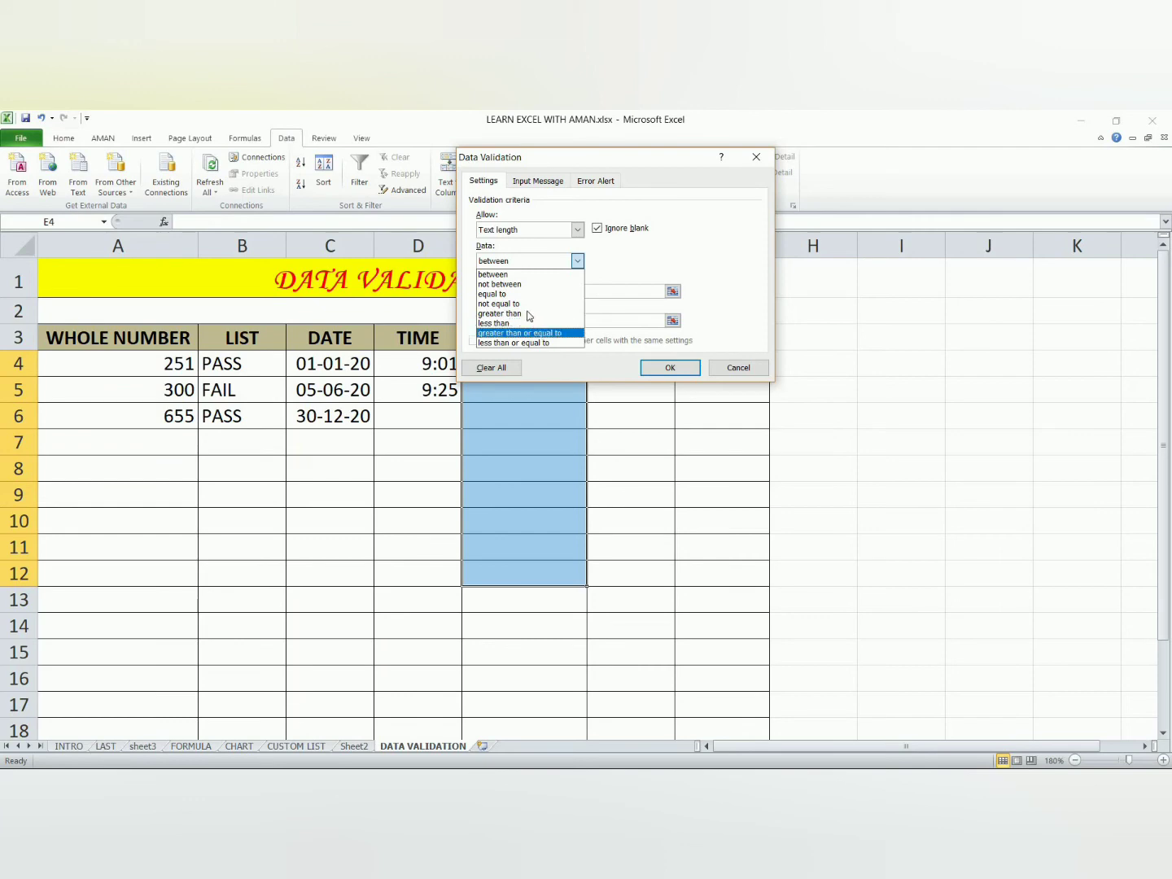
pyautogui.click(528, 316)
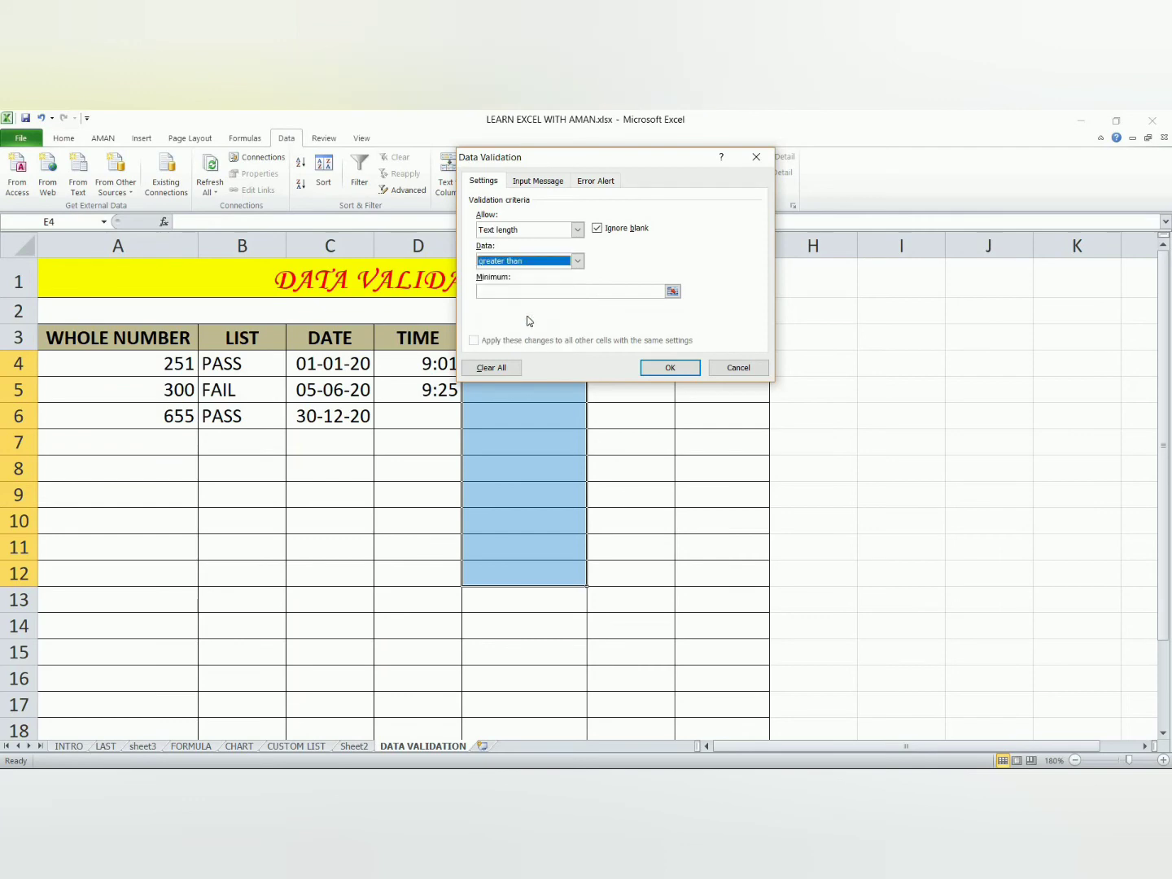
pyautogui.click(563, 290)
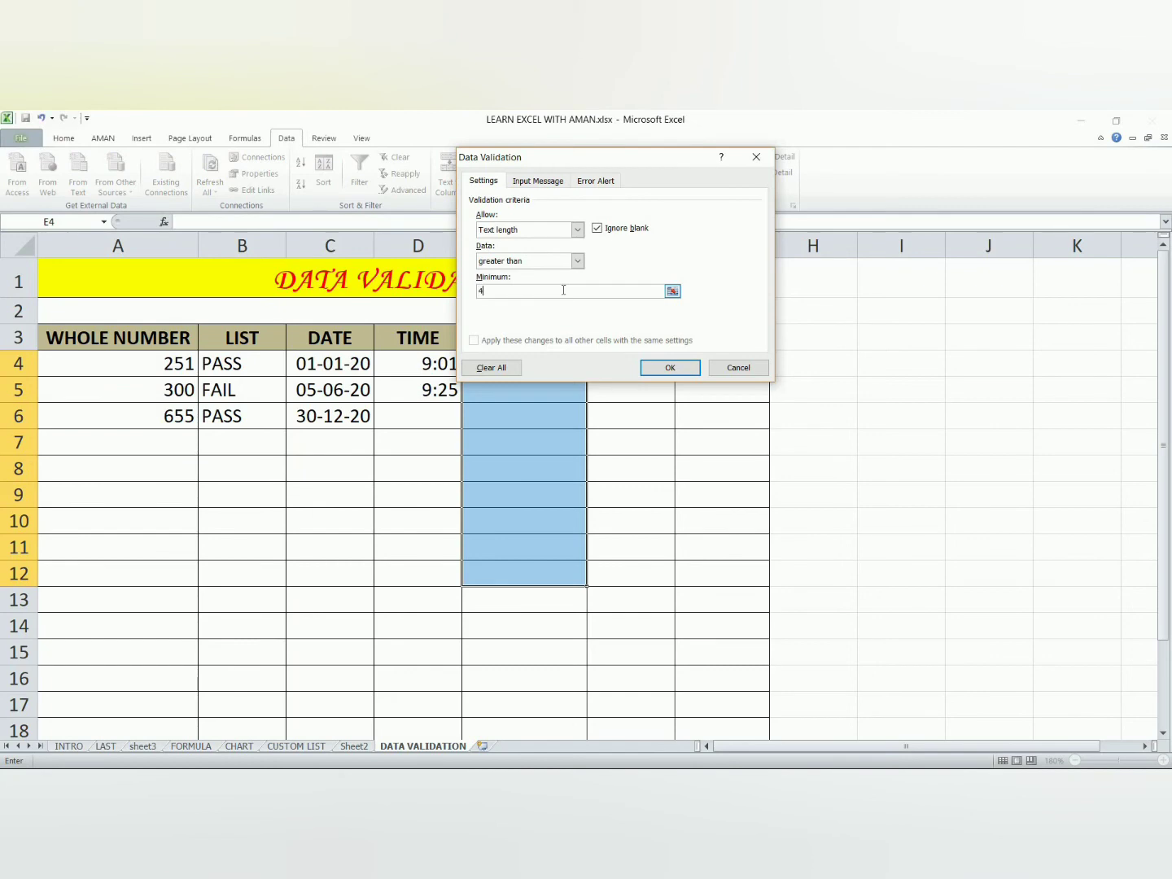
pyautogui.press('Return')
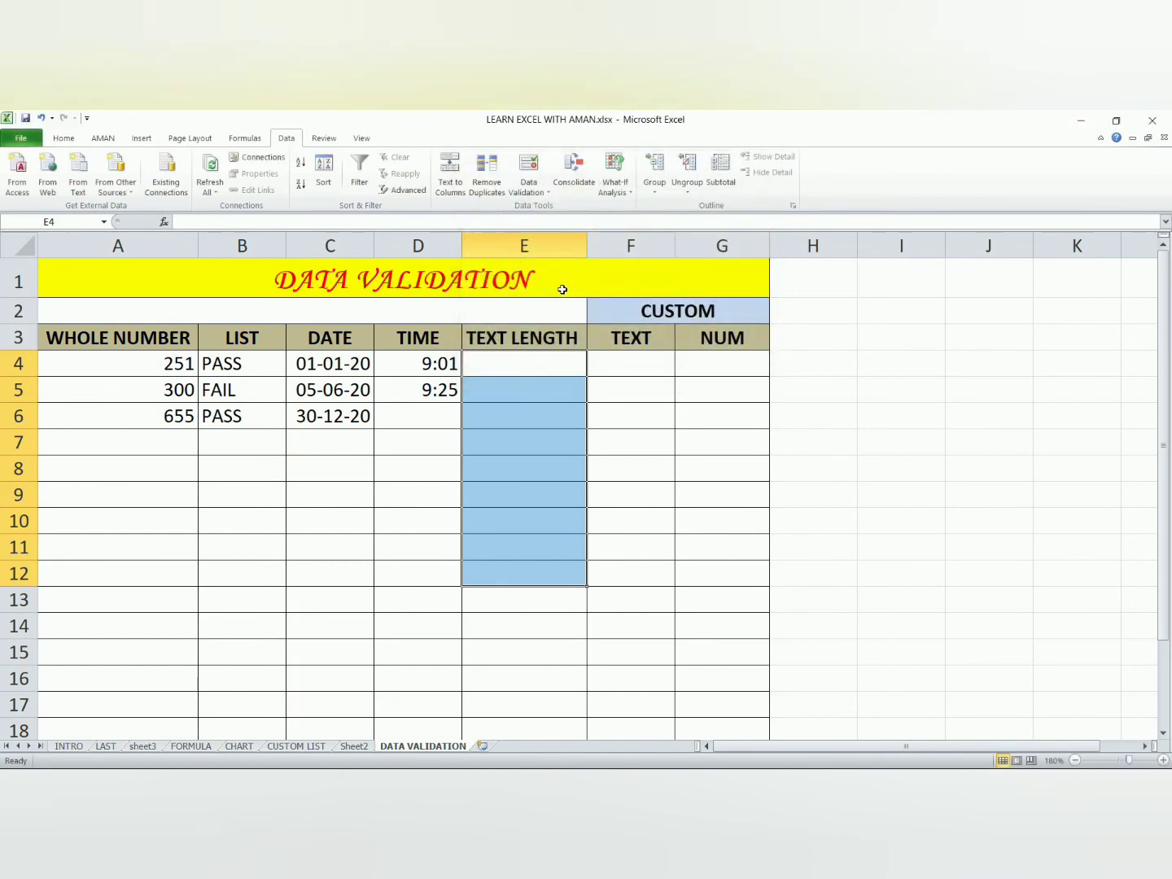
# Step: In E4, have the four-letter AMAN rejected, then enter ANKUMAR instead
pyautogui.click(523, 374)
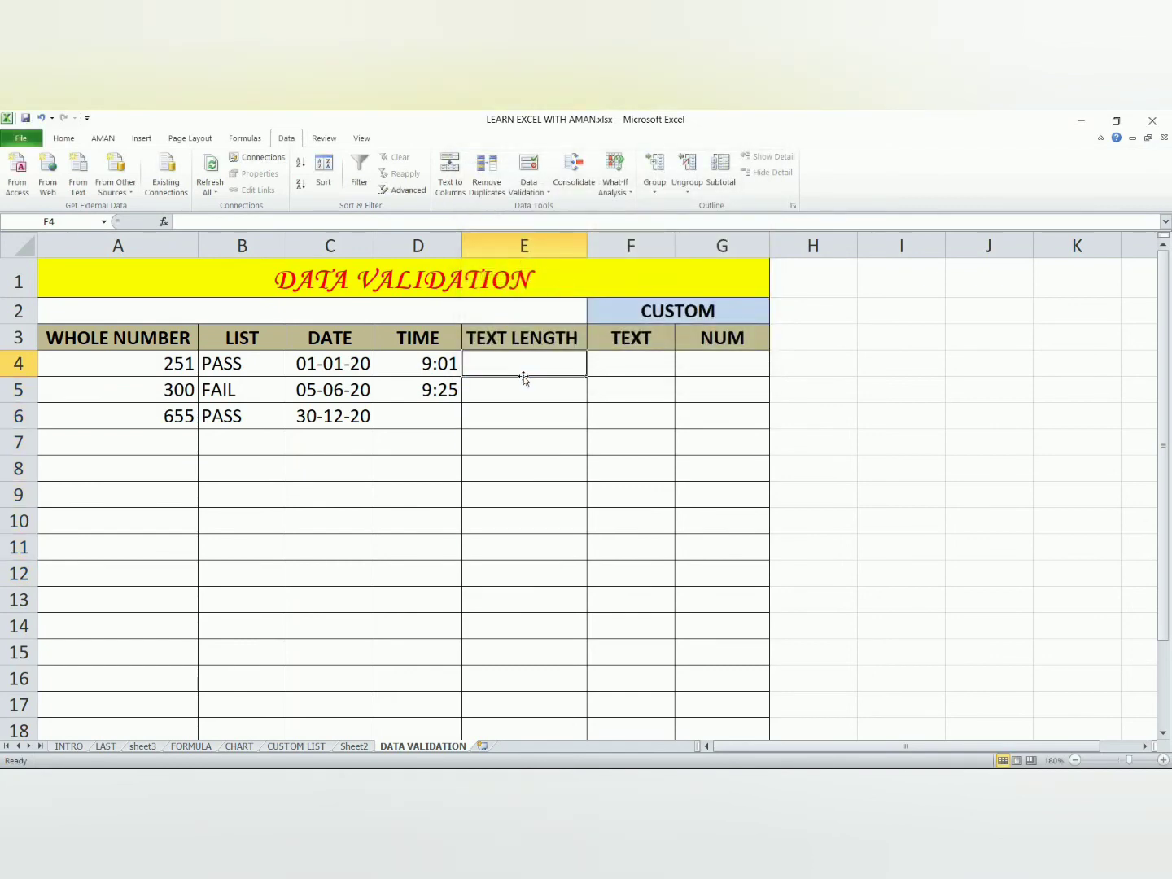
pyautogui.write('AMAN')
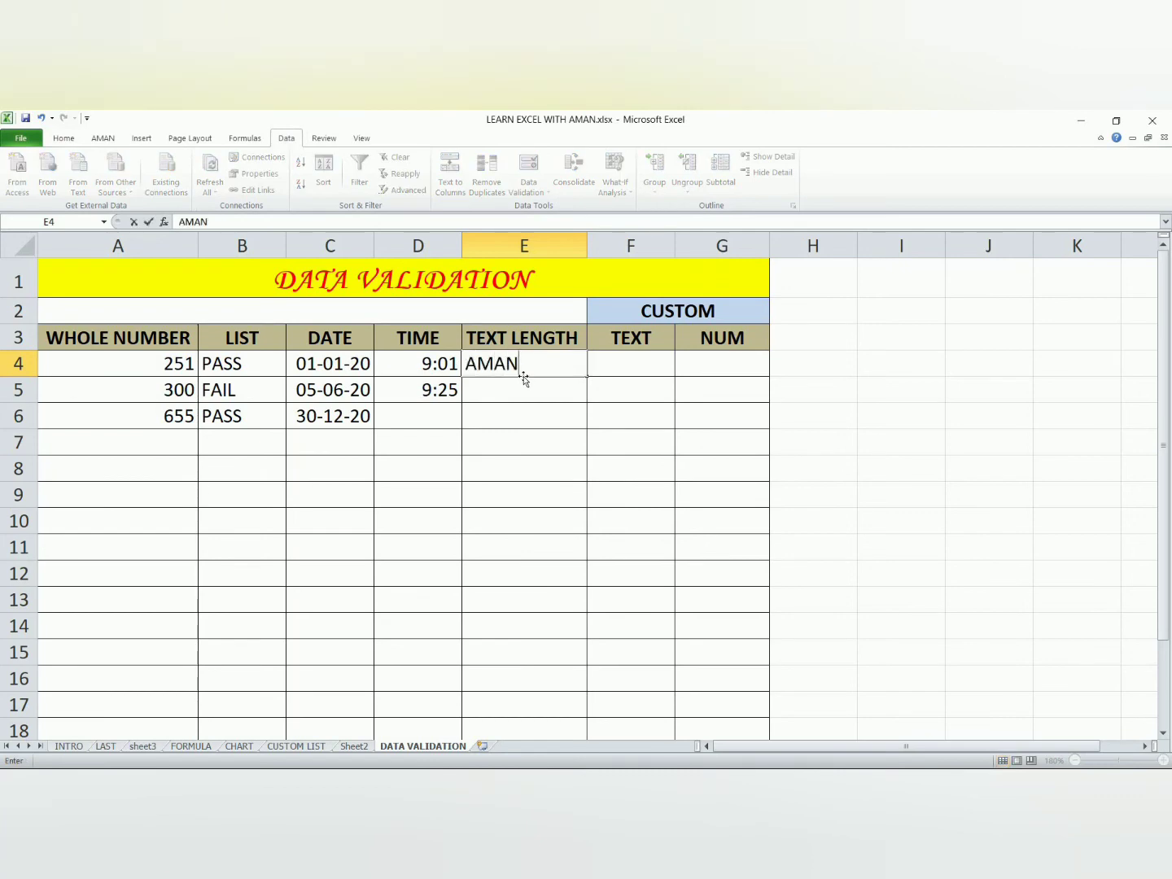
pyautogui.press('Return')
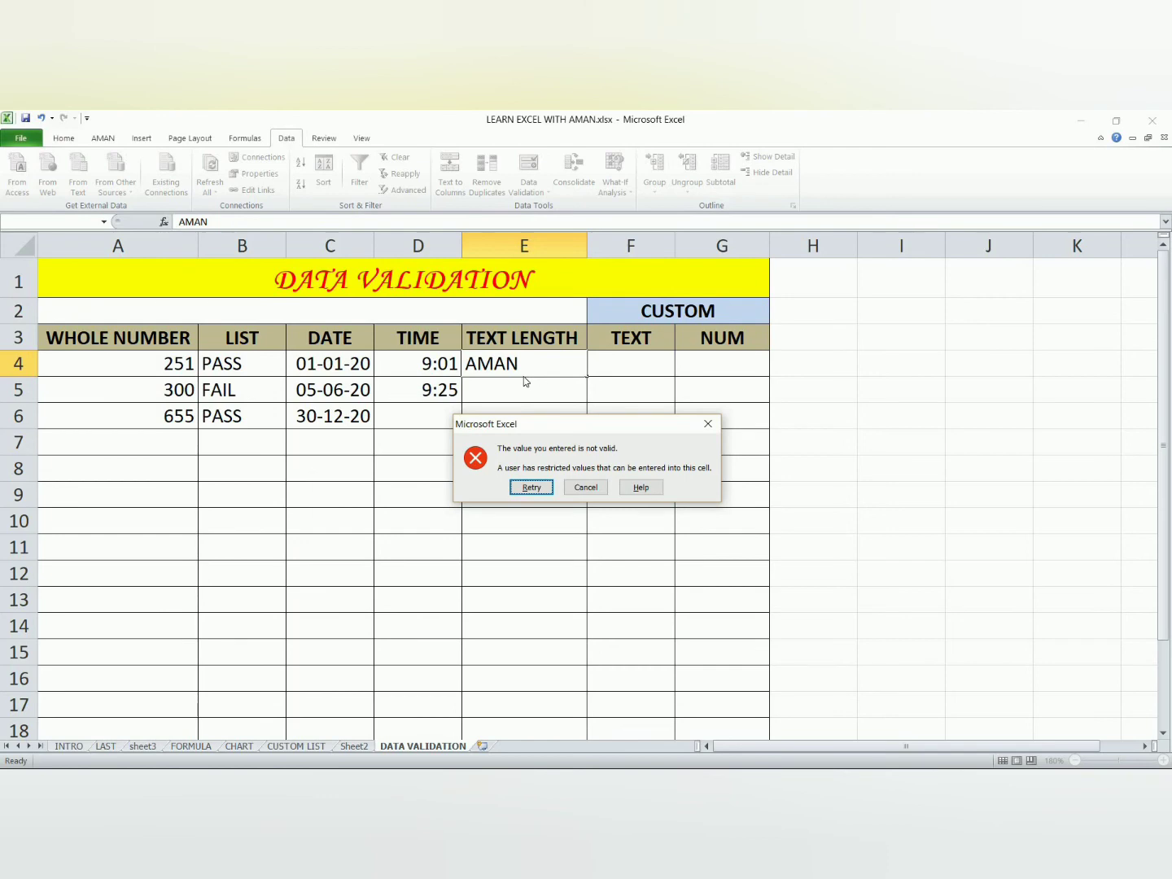
pyautogui.press('Return')
pyautogui.write('AMNA')
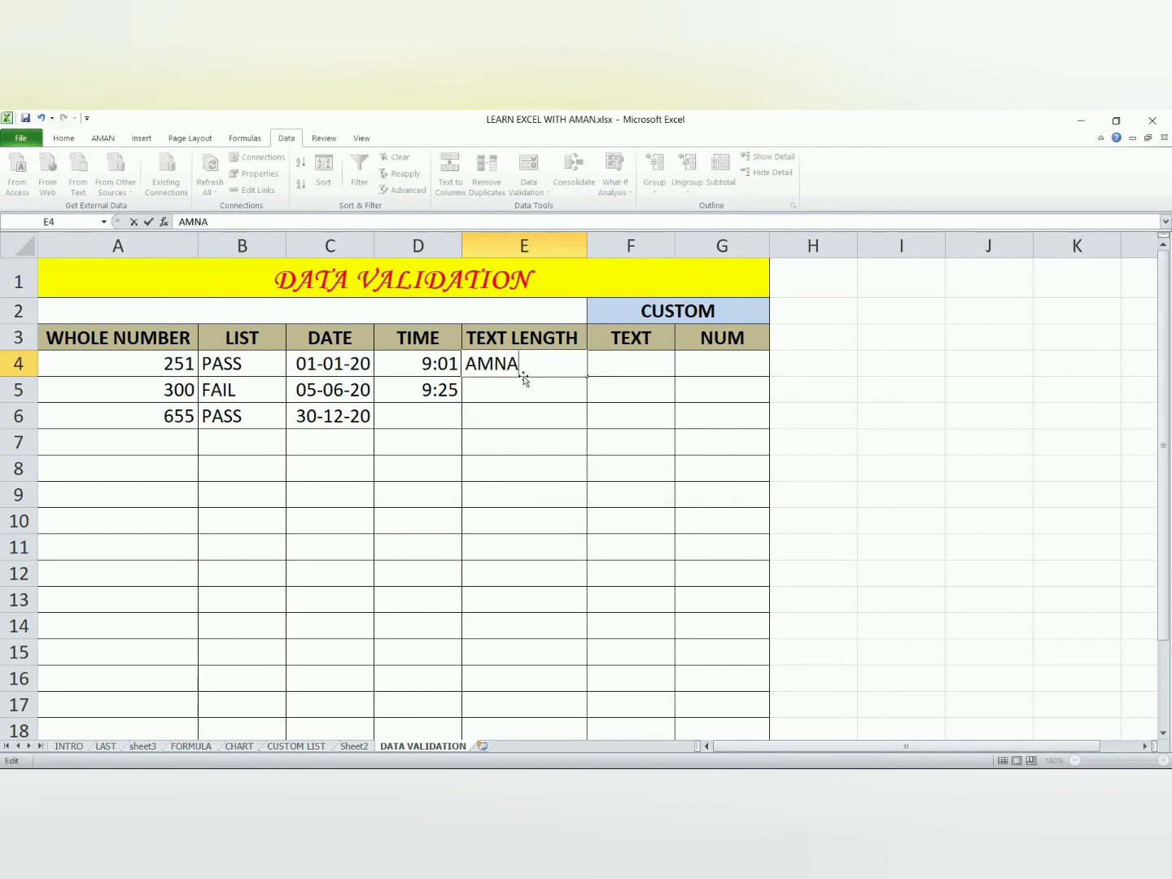
pyautogui.press('BackSpace')
pyautogui.press('BackSpace')
pyautogui.write('ANKUMAR')
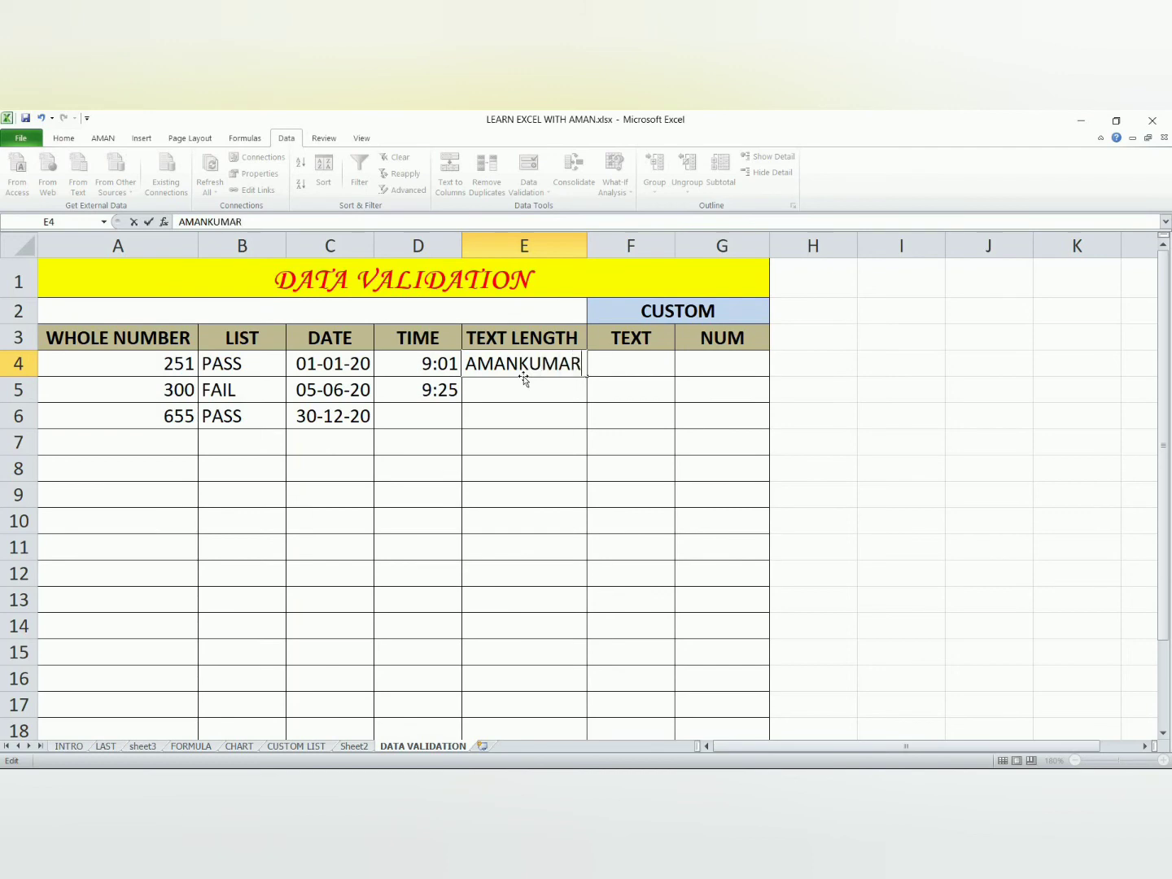
pyautogui.press('Return')
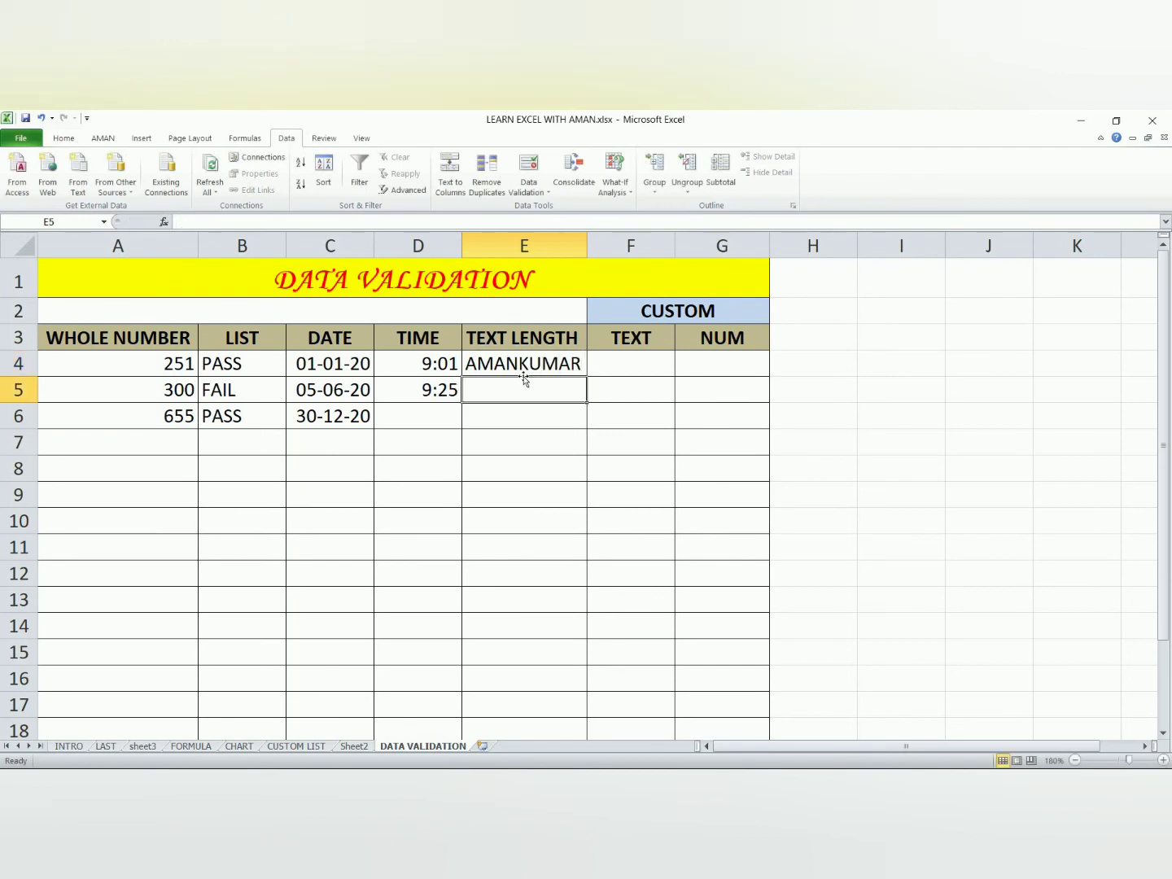
# Step: Fill E5:E8 with ASJGAUYGIS, AAHSS, AAHSS and ASJGAUYGIS
pyautogui.write('ASJGAUYGIS')
pyautogui.press('Return')
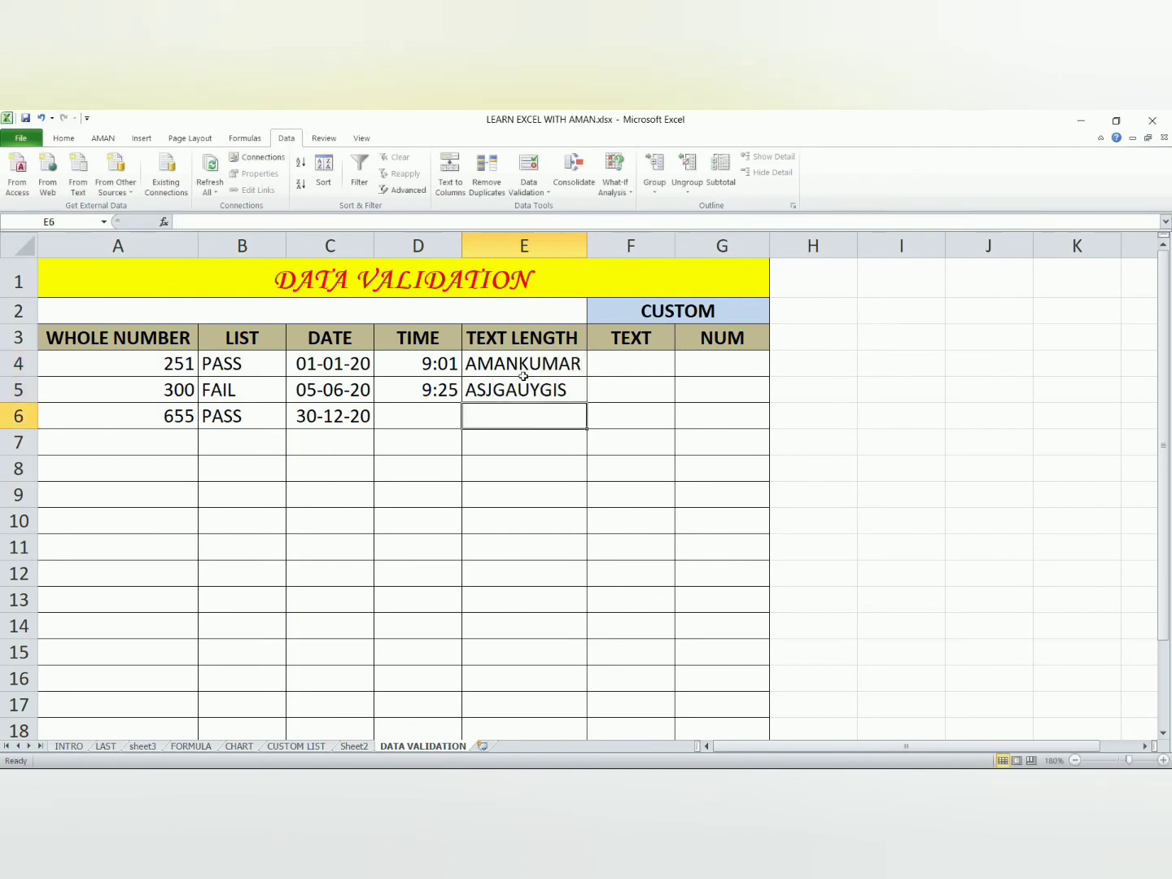
pyautogui.write('AAHSS')
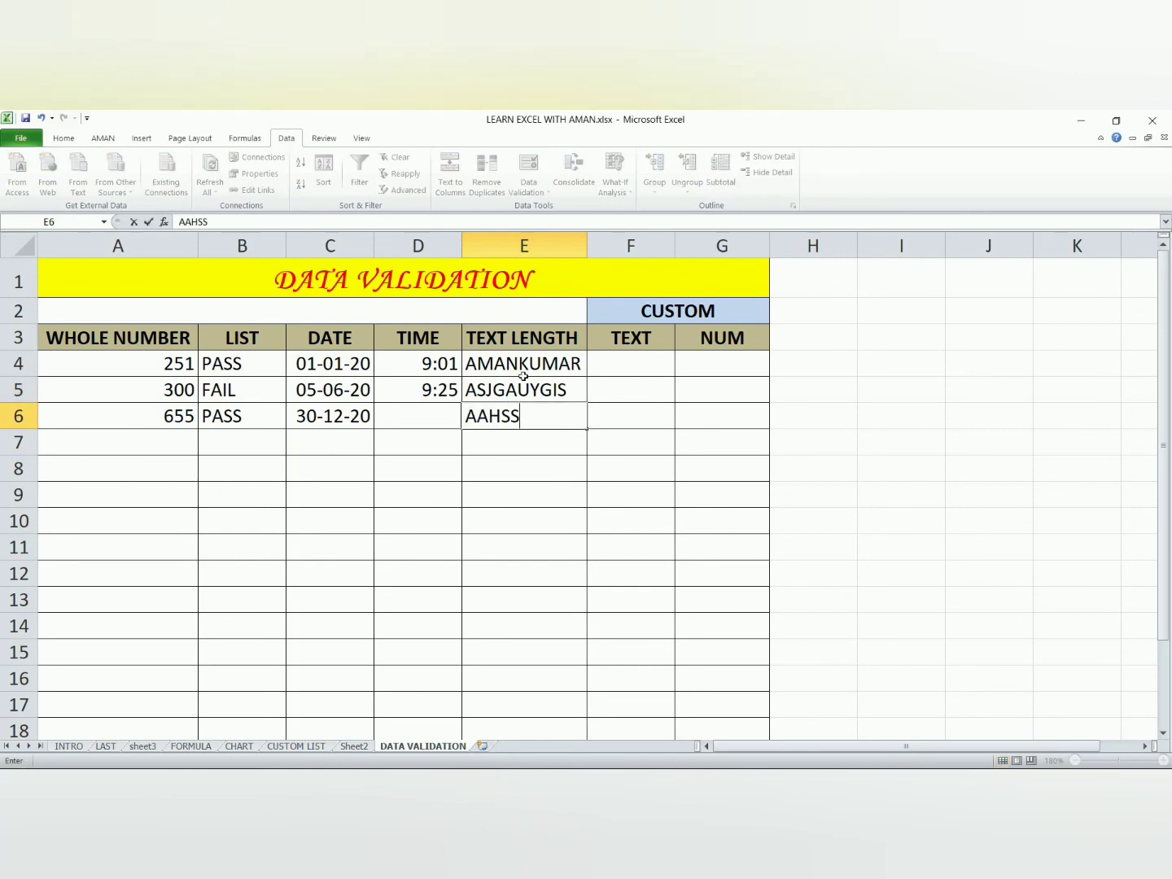
pyautogui.press('Return')
pyautogui.write('AAH')
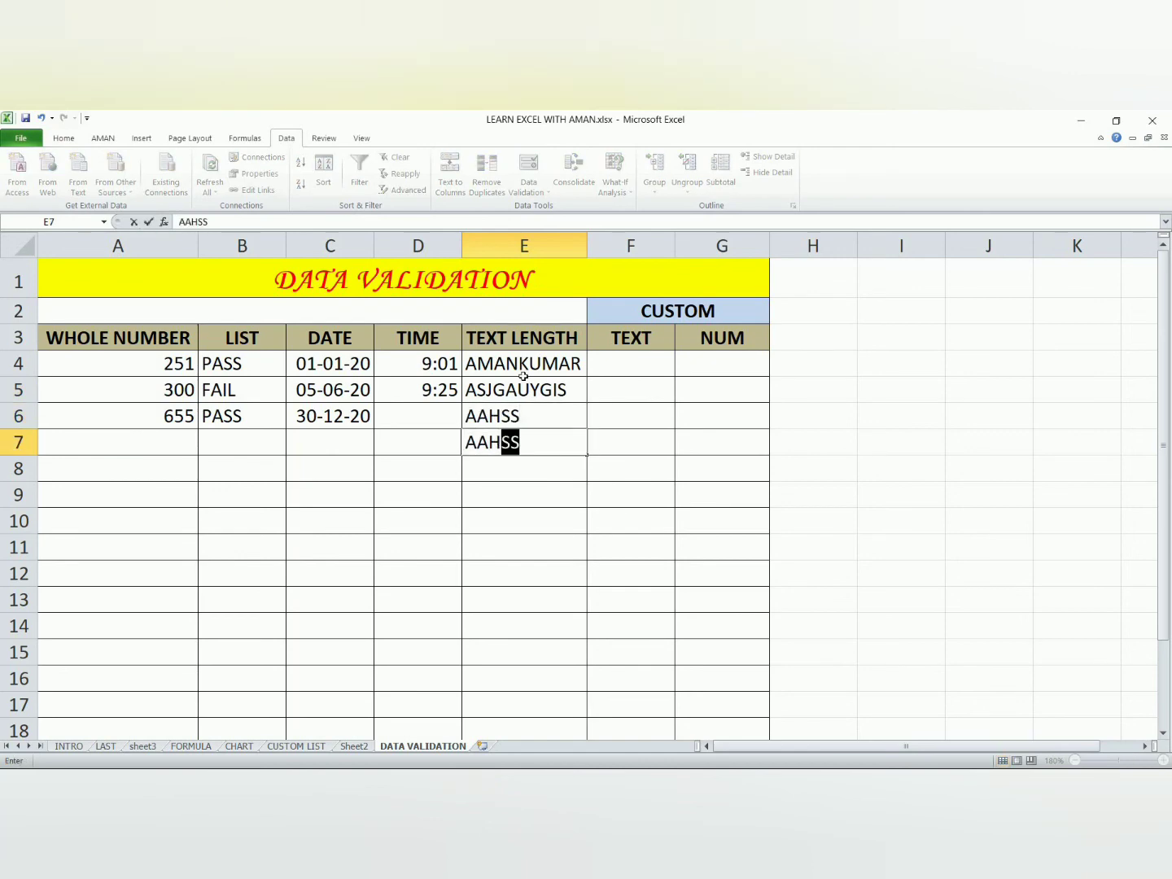
pyautogui.press('Return')
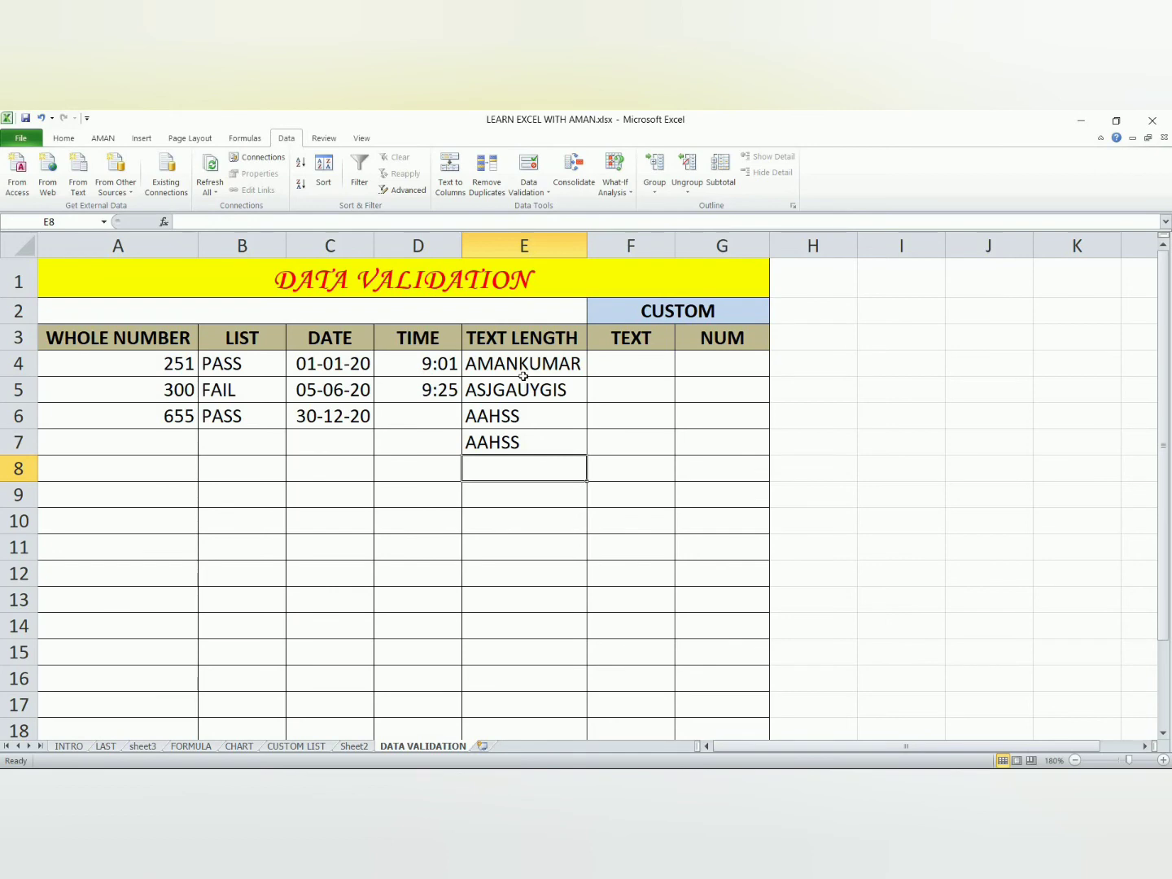
pyautogui.write('ASJGAUYGIS')
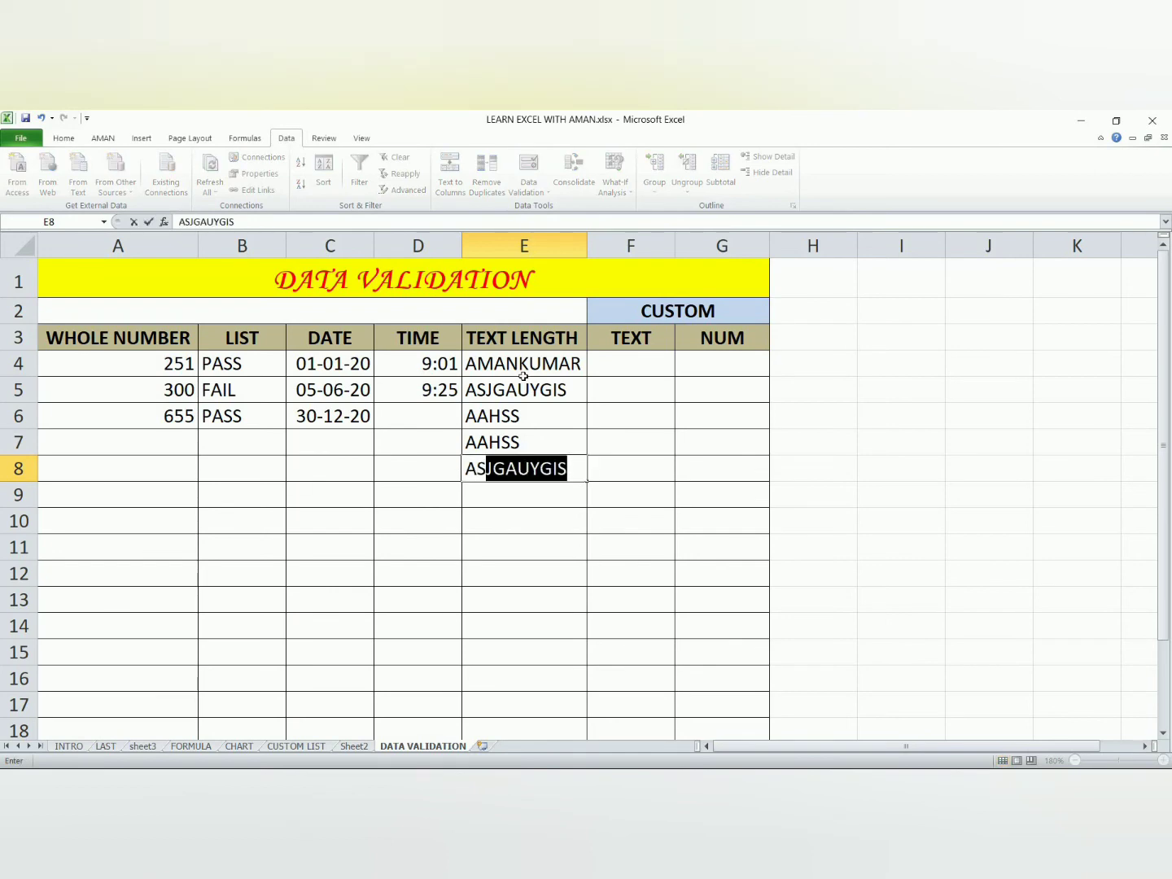
pyautogui.press('Return')
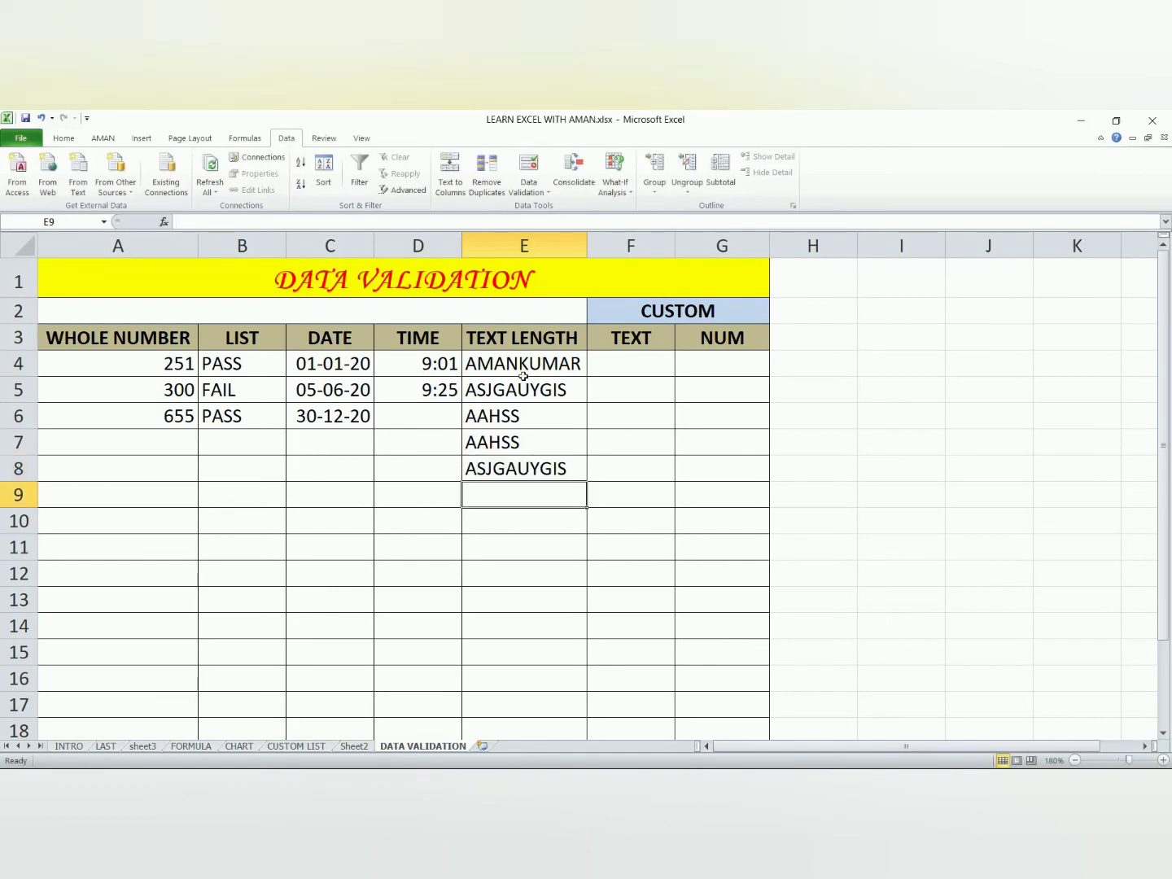
# Step: Confirm the two-letter entry LS is rejected in E9 and discard it
pyautogui.write('LS')
pyautogui.press('Return')
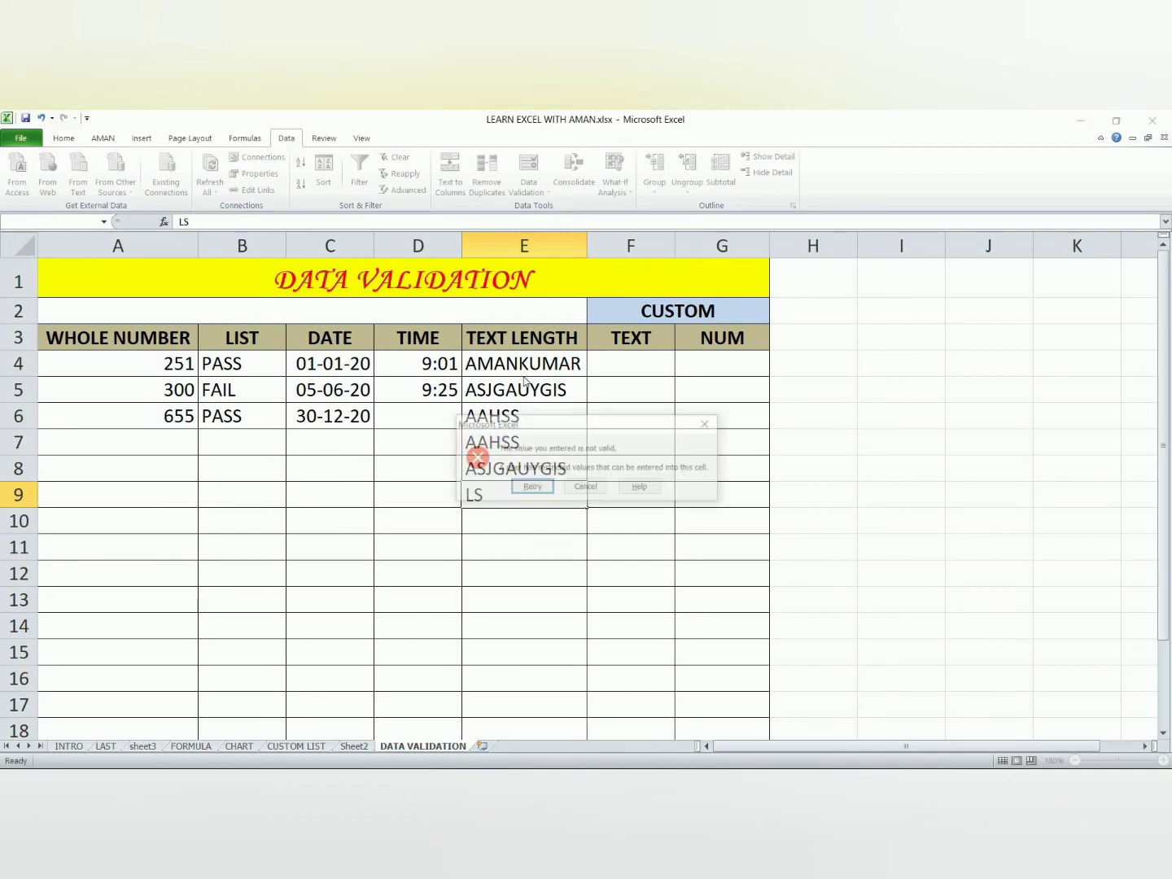
pyautogui.press('Return')
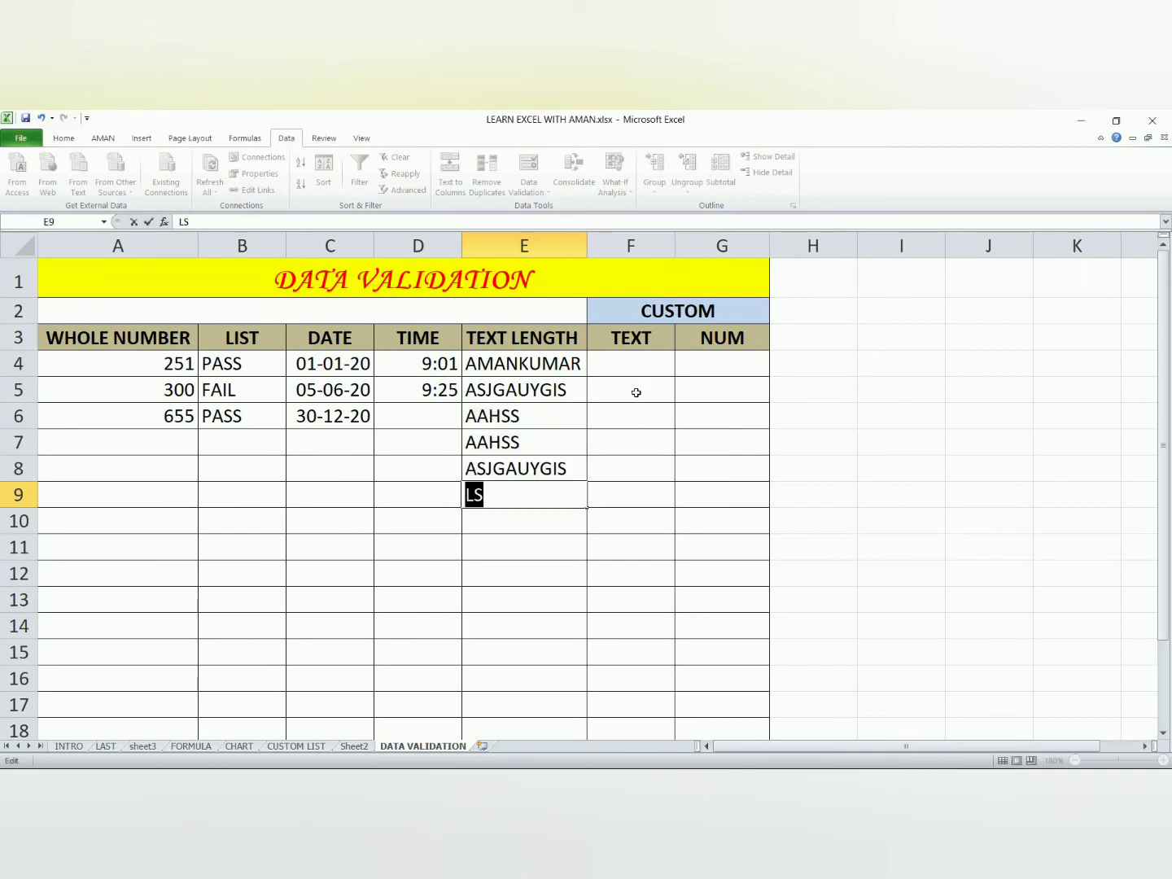
pyautogui.press('Return')
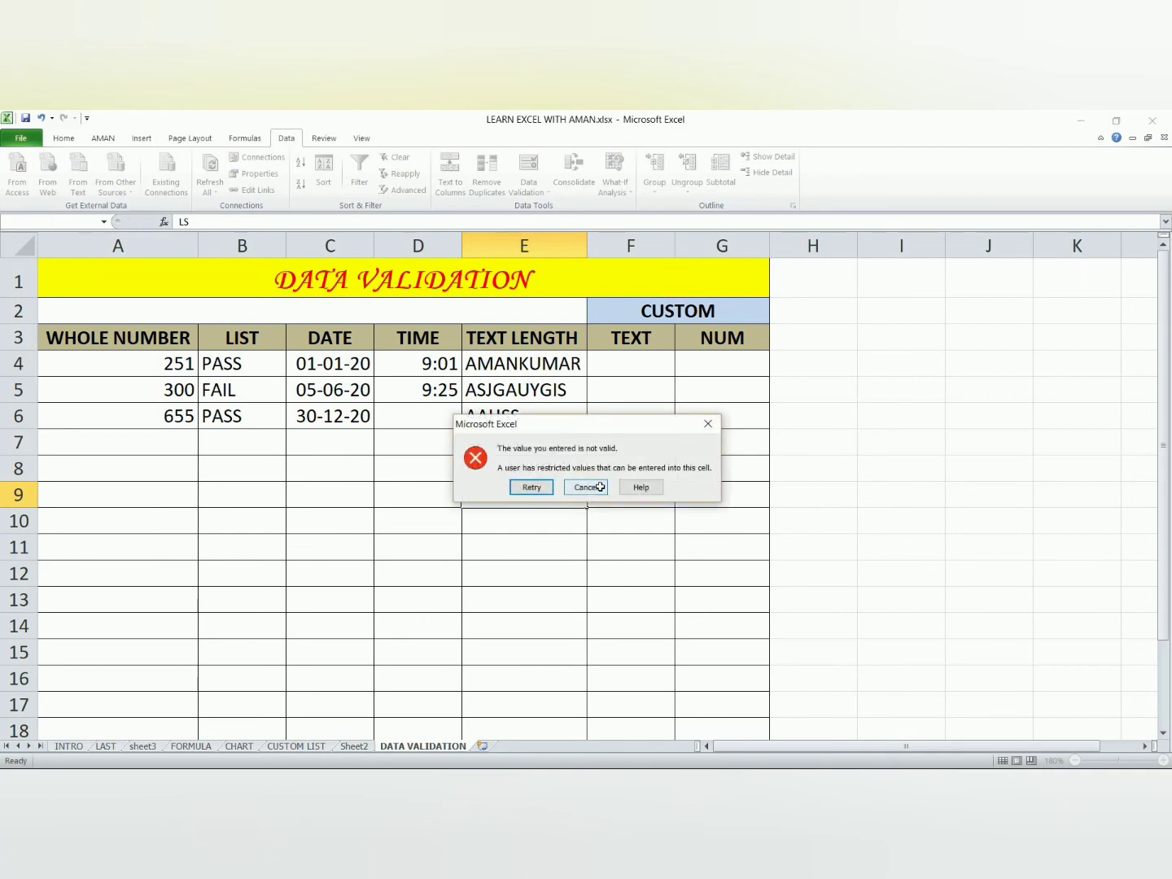
pyautogui.click(600, 487)
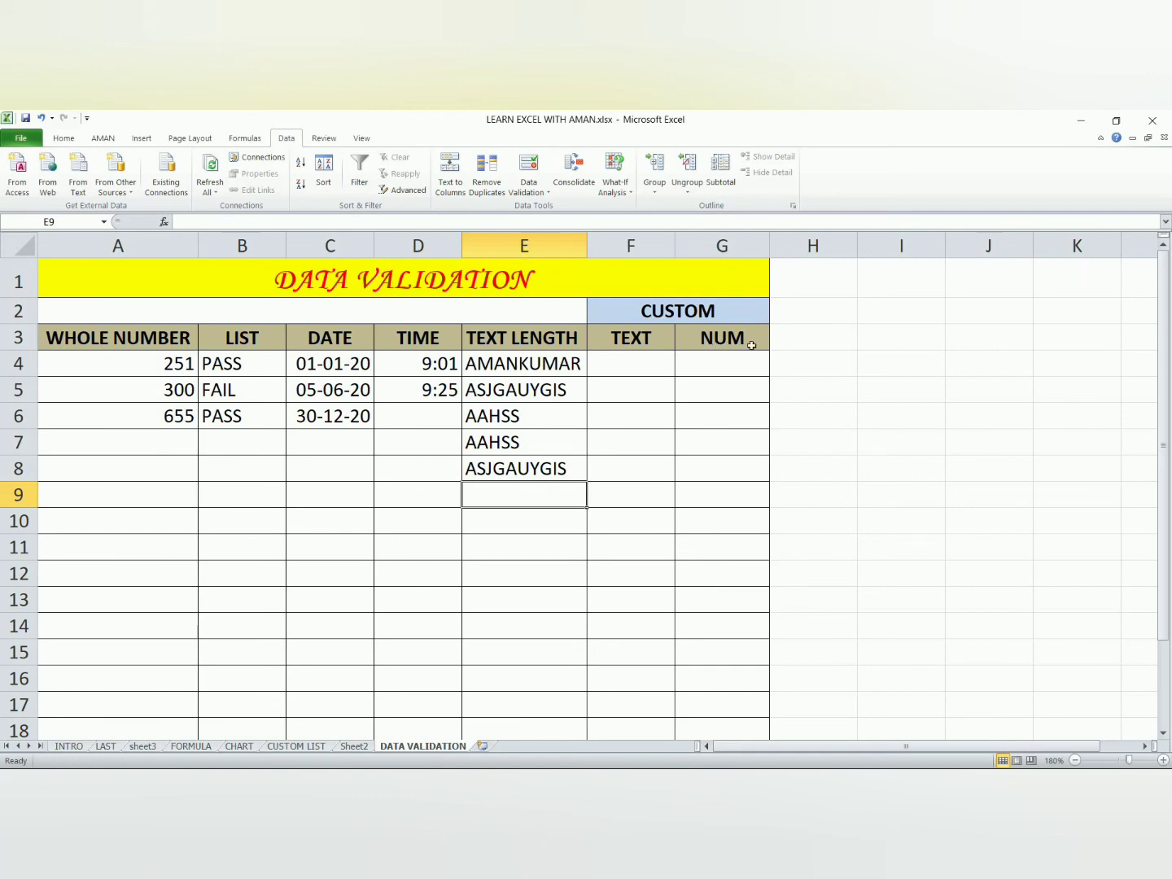
# Step: Give F4:F11 a Custom validation rule with formula =ISTEXT(F4:F11)
pyautogui.moveTo(620, 367); pyautogui.dragTo(631, 541)
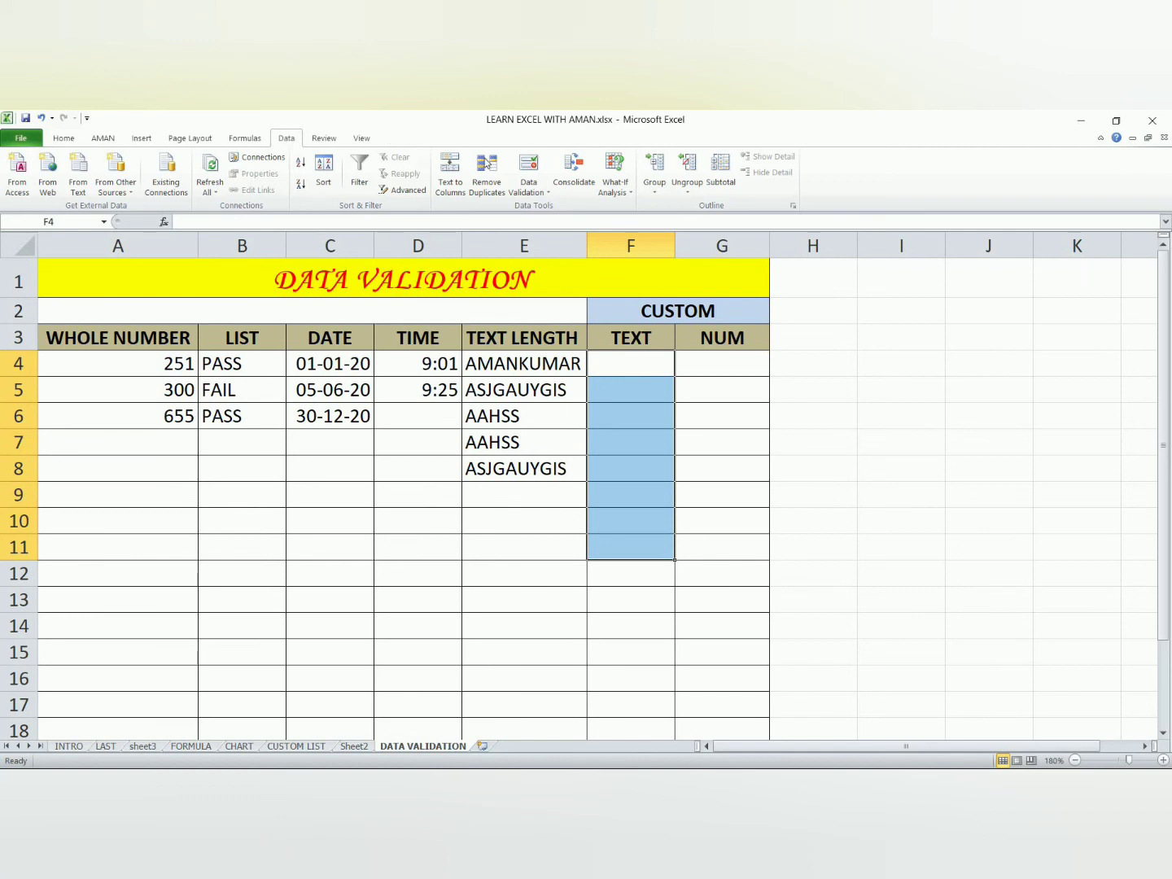
pyautogui.click(527, 187)
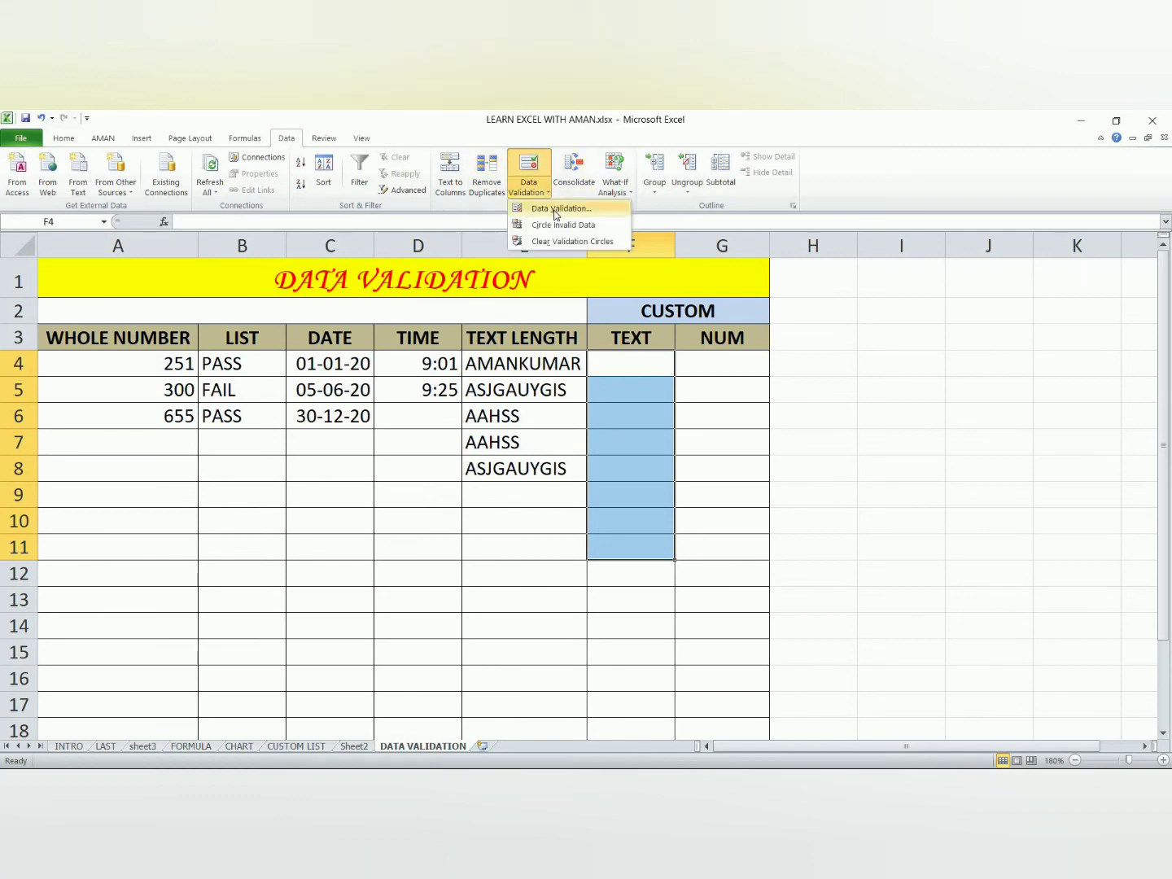
pyautogui.click(553, 209)
pyautogui.click(576, 231)
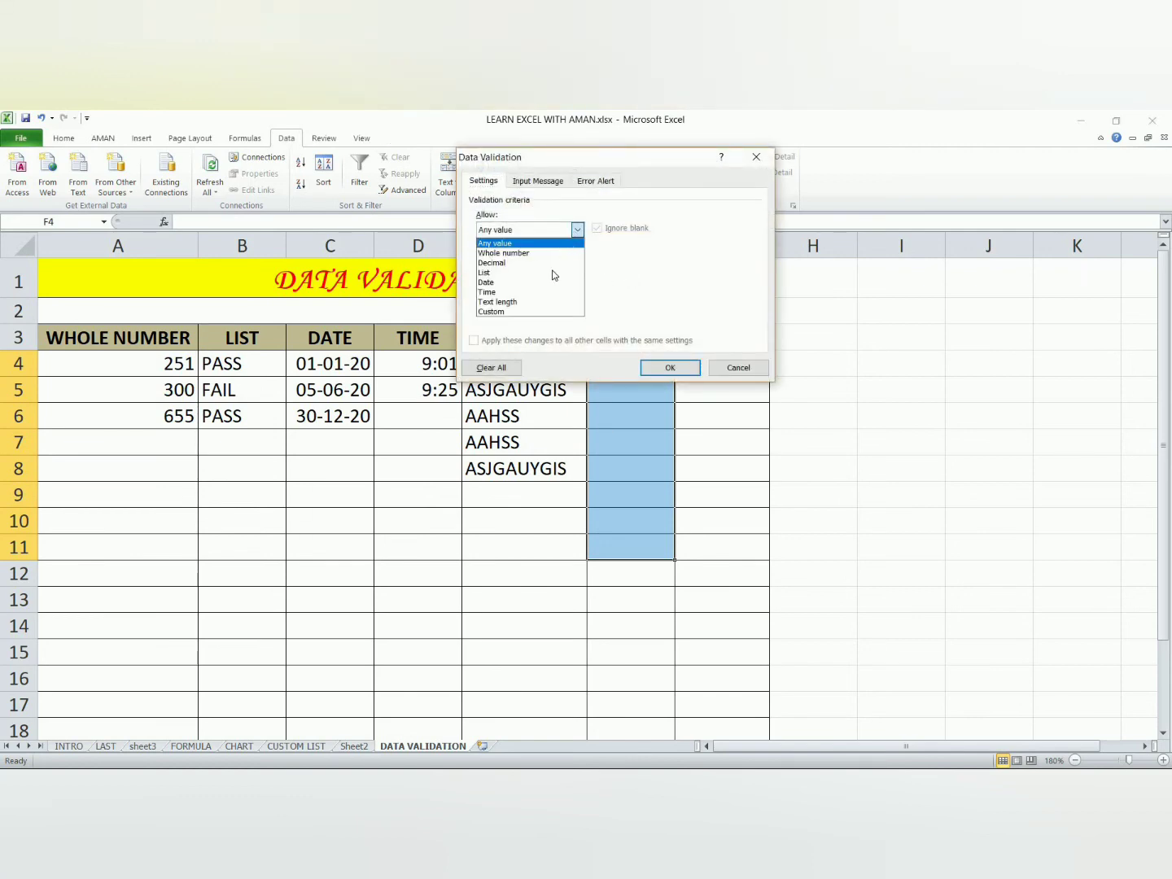
pyautogui.click(540, 311)
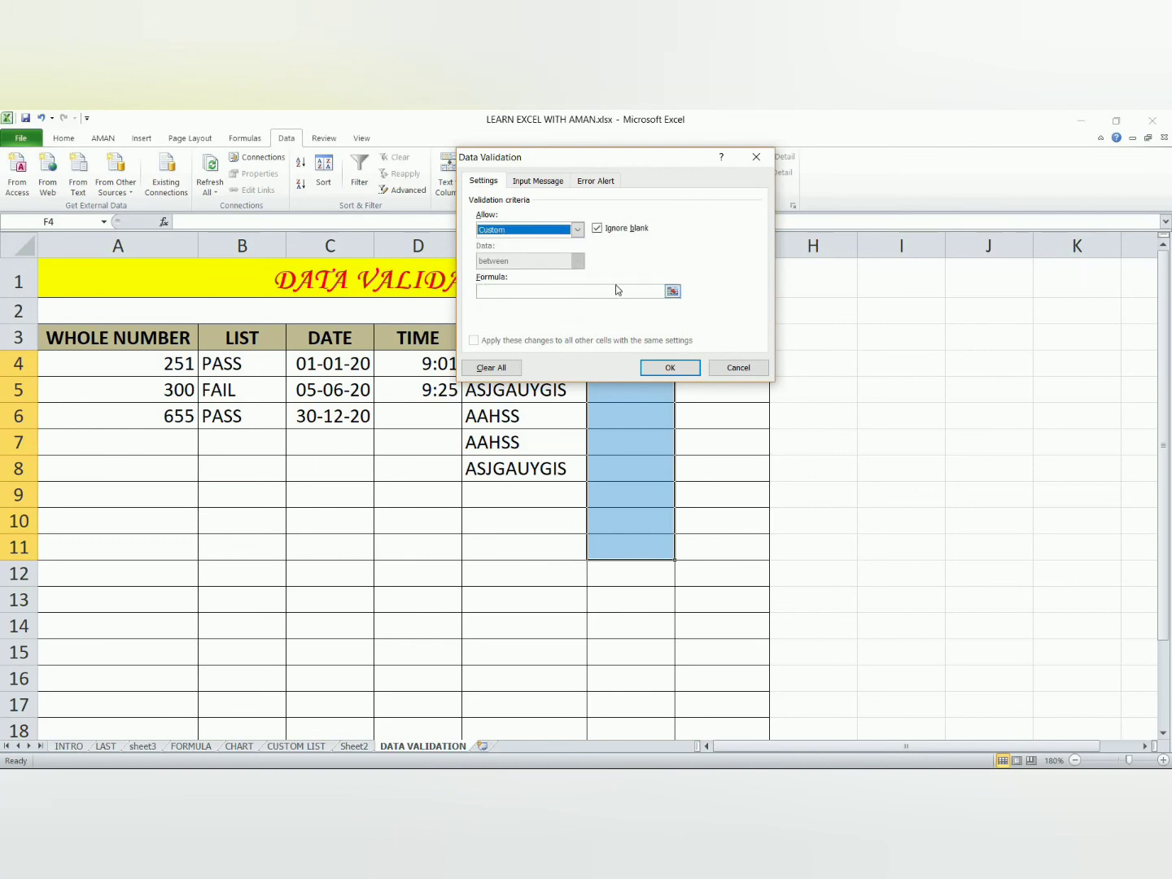
pyautogui.click(556, 291)
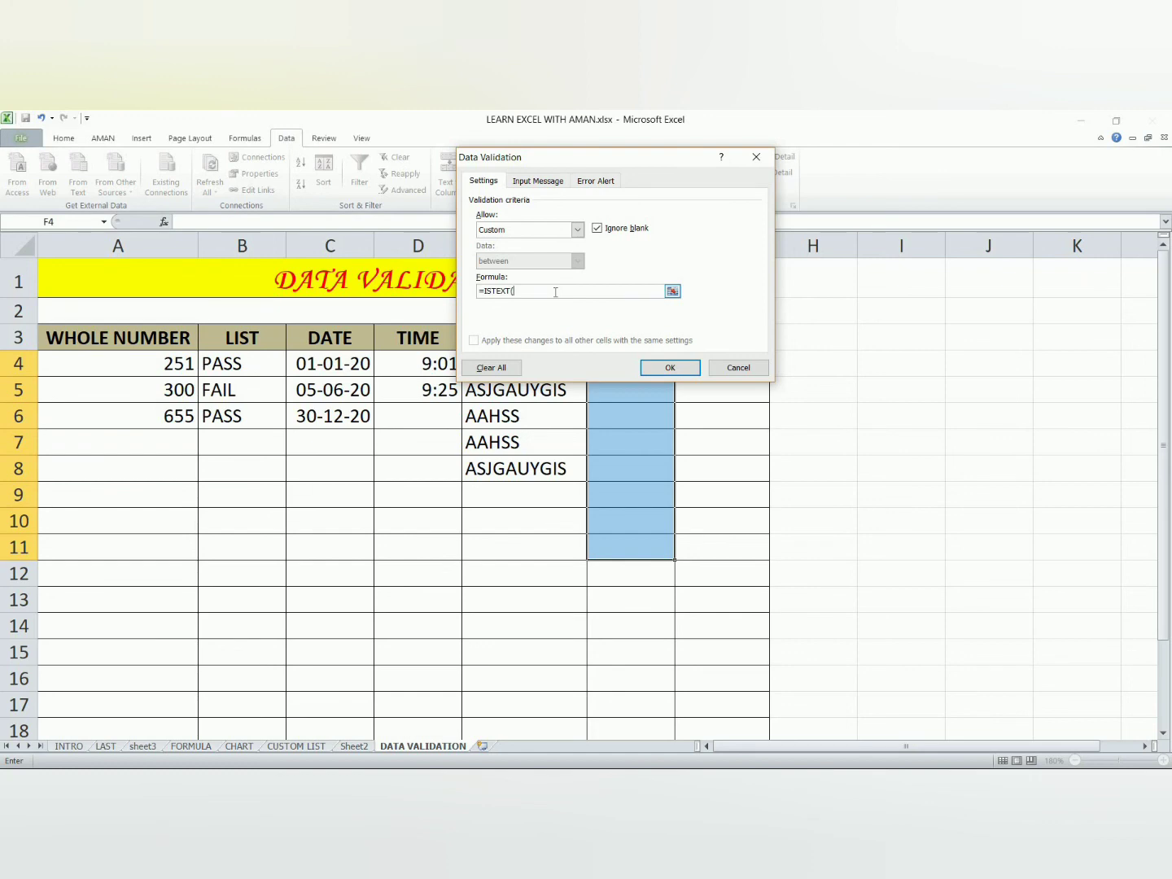
pyautogui.moveTo(647, 161); pyautogui.dragTo(923, 242)
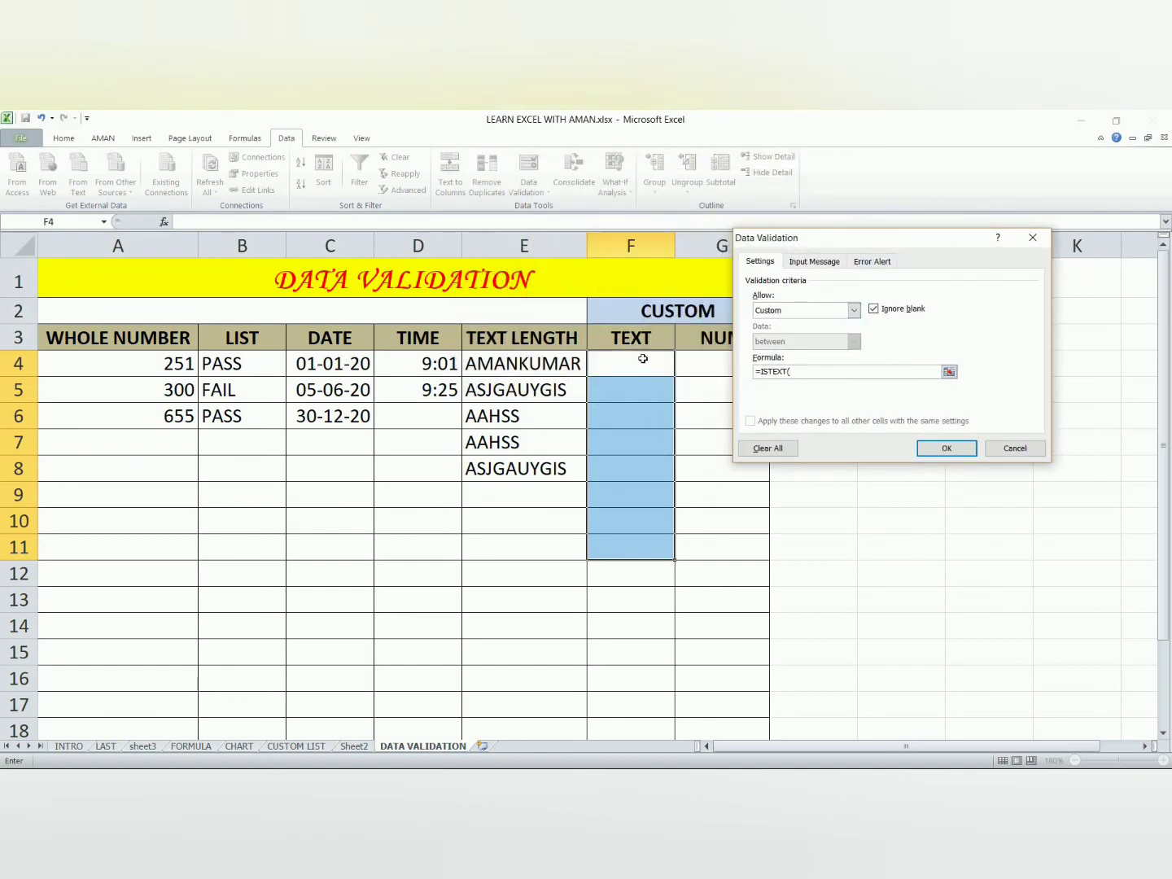
pyautogui.moveTo(642, 360); pyautogui.dragTo(649, 549)
pyautogui.write(')')
pyautogui.click(945, 449)
pyautogui.click(646, 367)
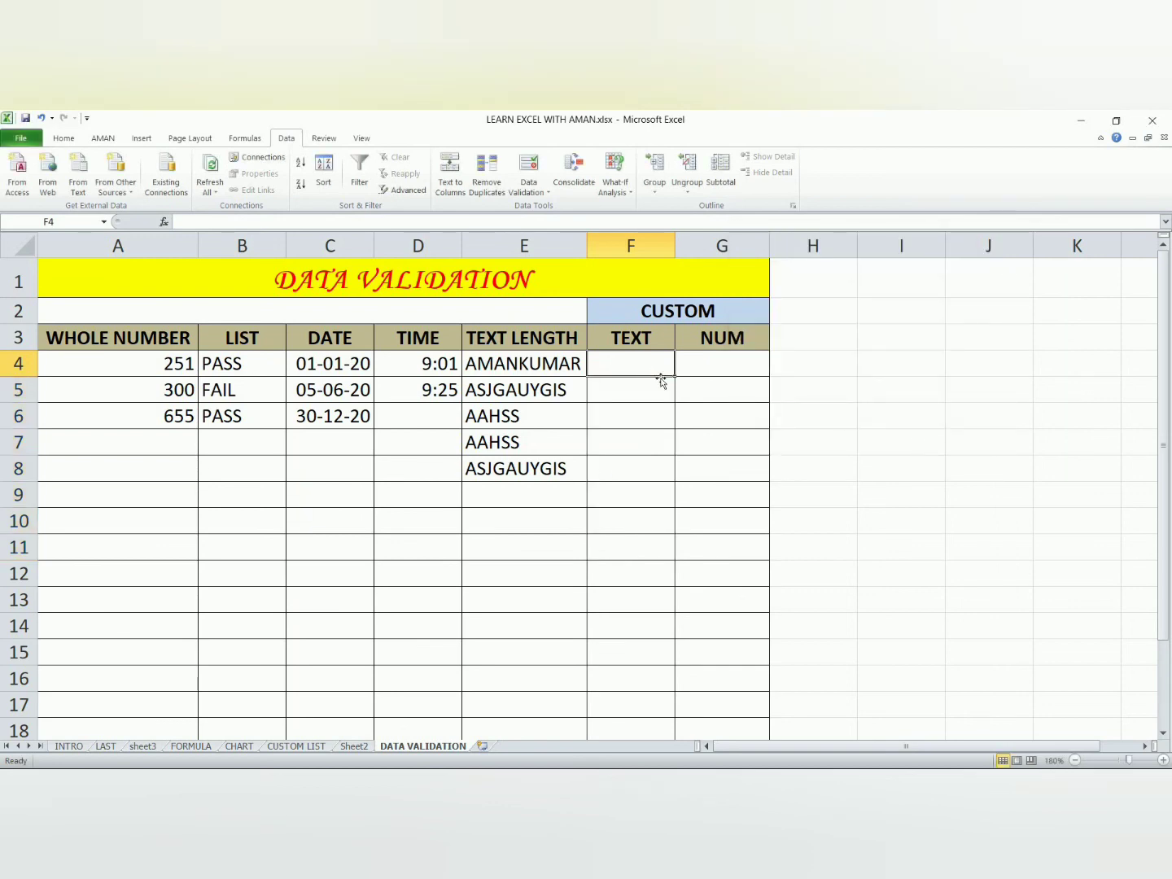
# Step: Enter SHJSGKSAGK, SS and SDD in F4:F6
pyautogui.write('SHJSGKSAGK')
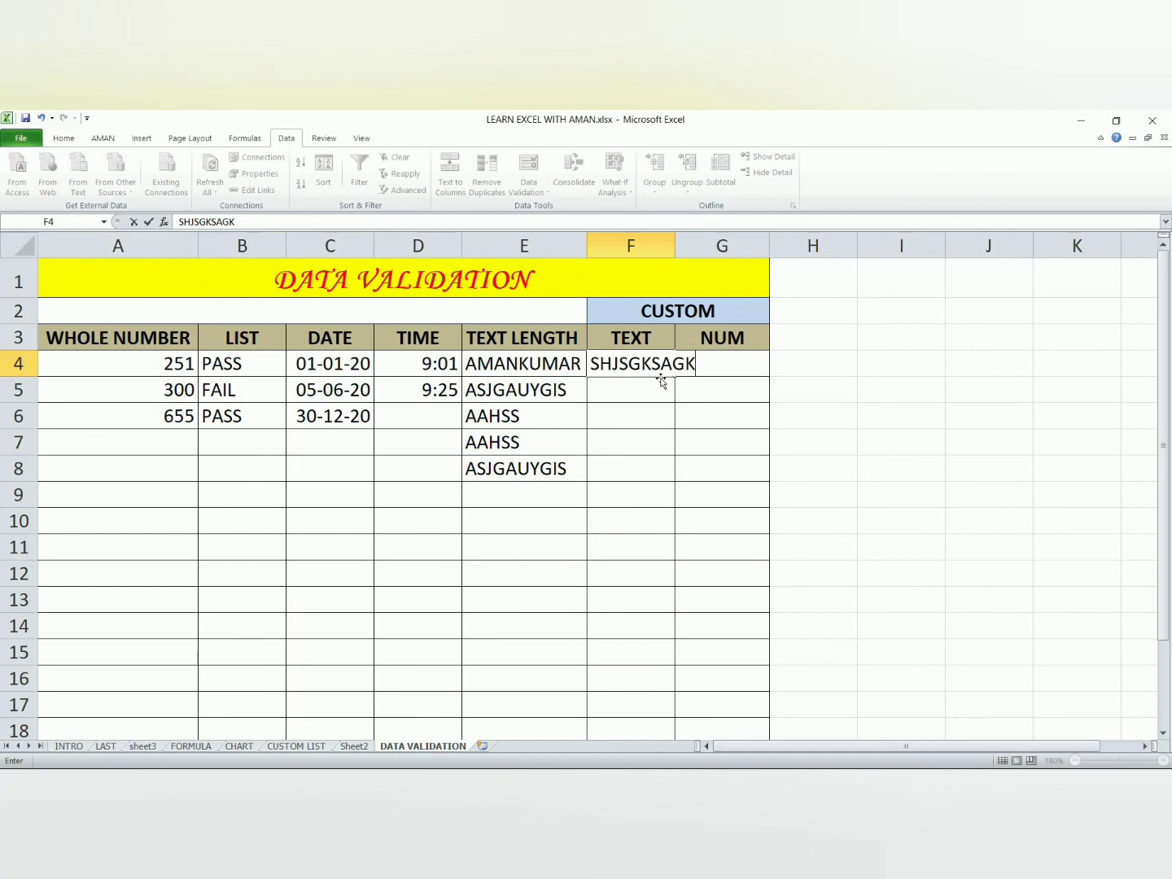
pyautogui.press('Return')
pyautogui.write('SS')
pyautogui.press('Return')
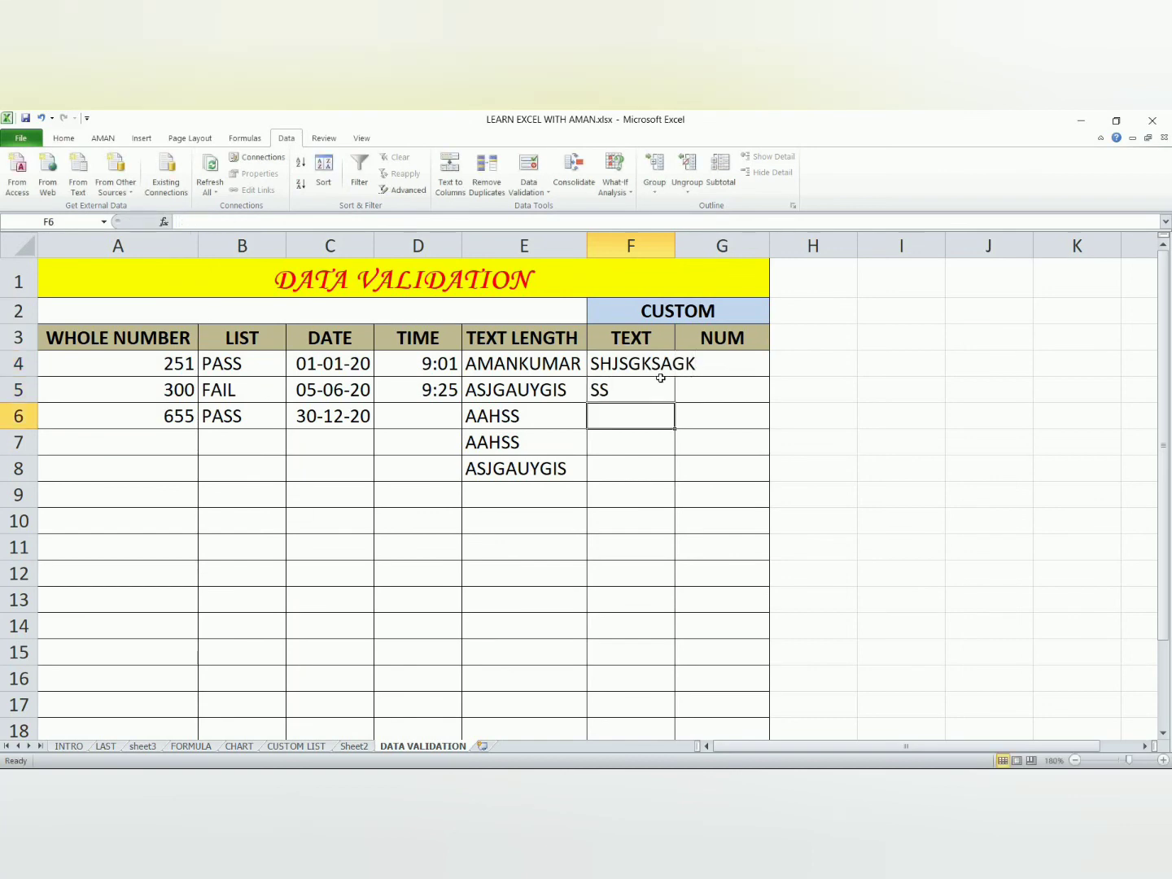
pyautogui.write('SDD')
pyautogui.press('Return')
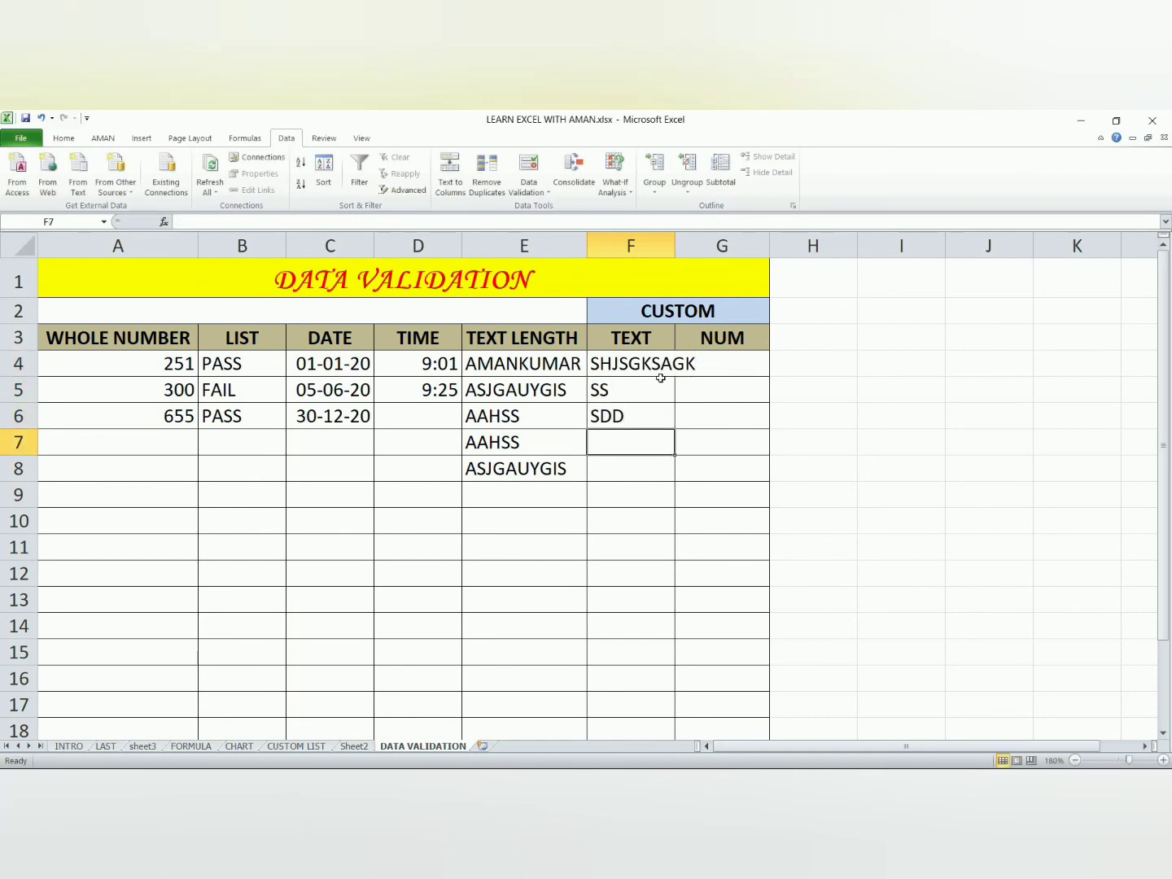
# Step: Confirm the numbers 6565 and 526 are rejected in F7 and clear the entry
pyautogui.write('6565')
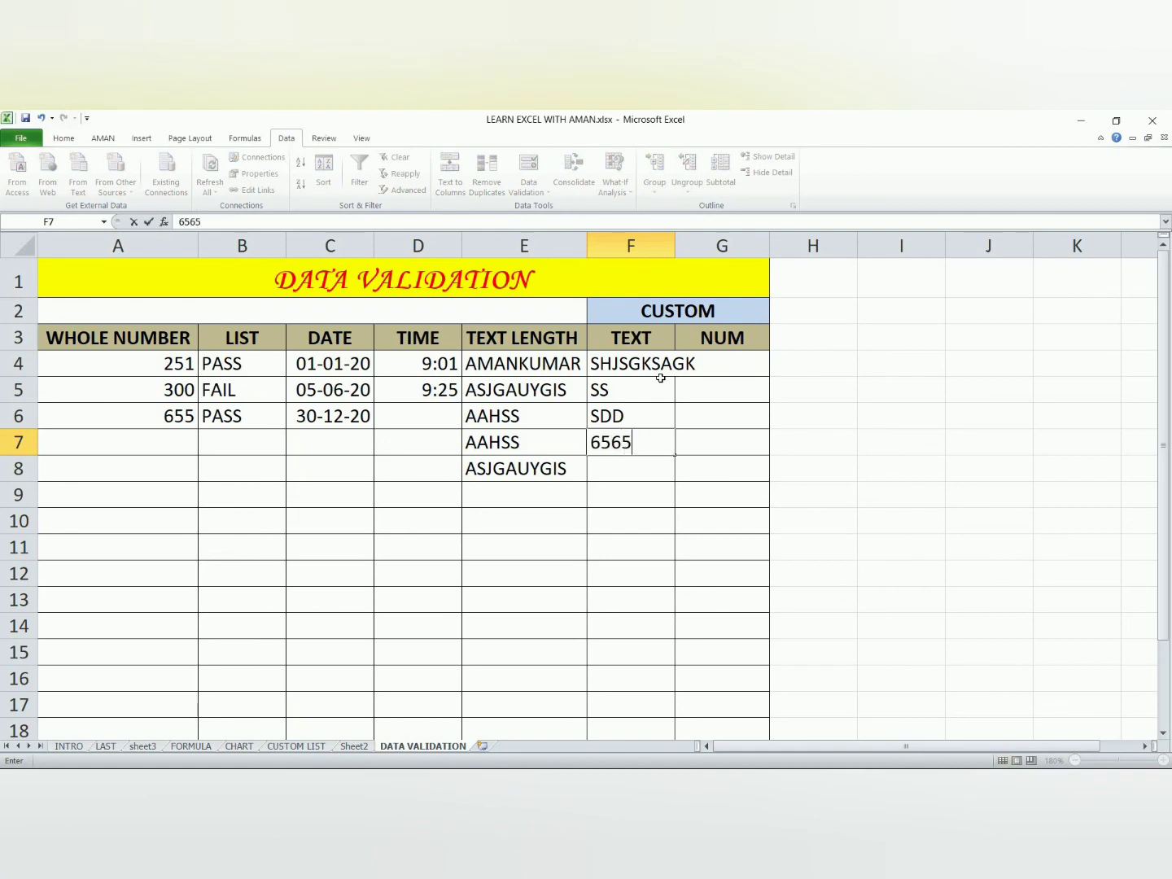
pyautogui.press('Return')
pyautogui.press('Return')
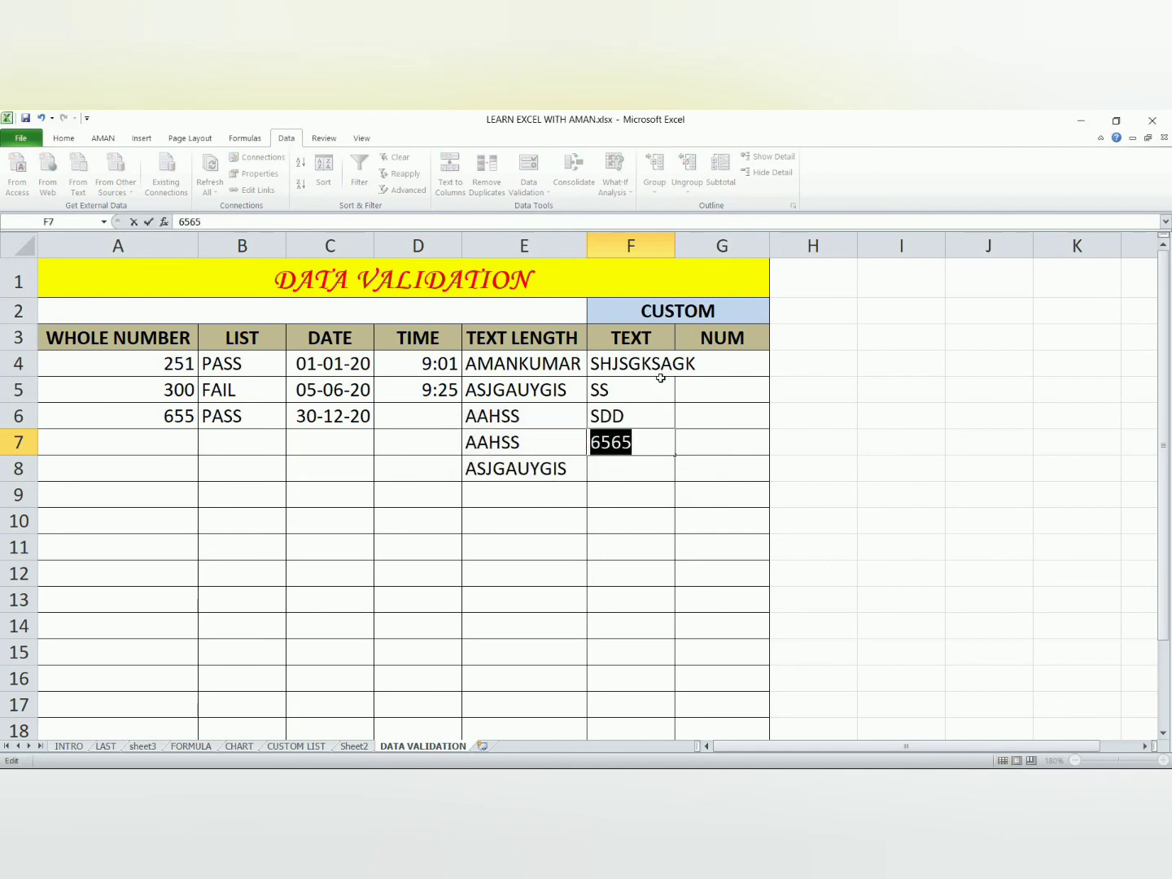
pyautogui.write('526')
pyautogui.press('Return')
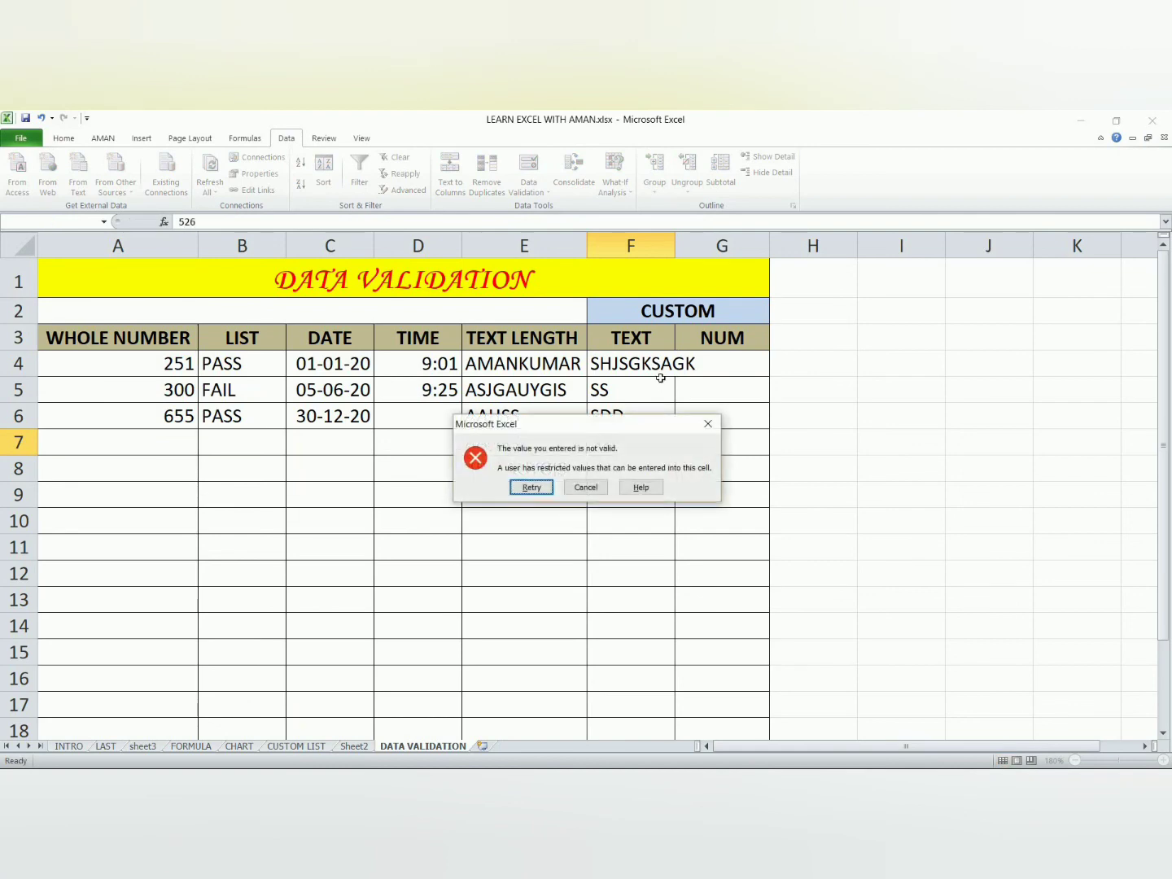
pyautogui.press('Return')
pyautogui.press('Return')
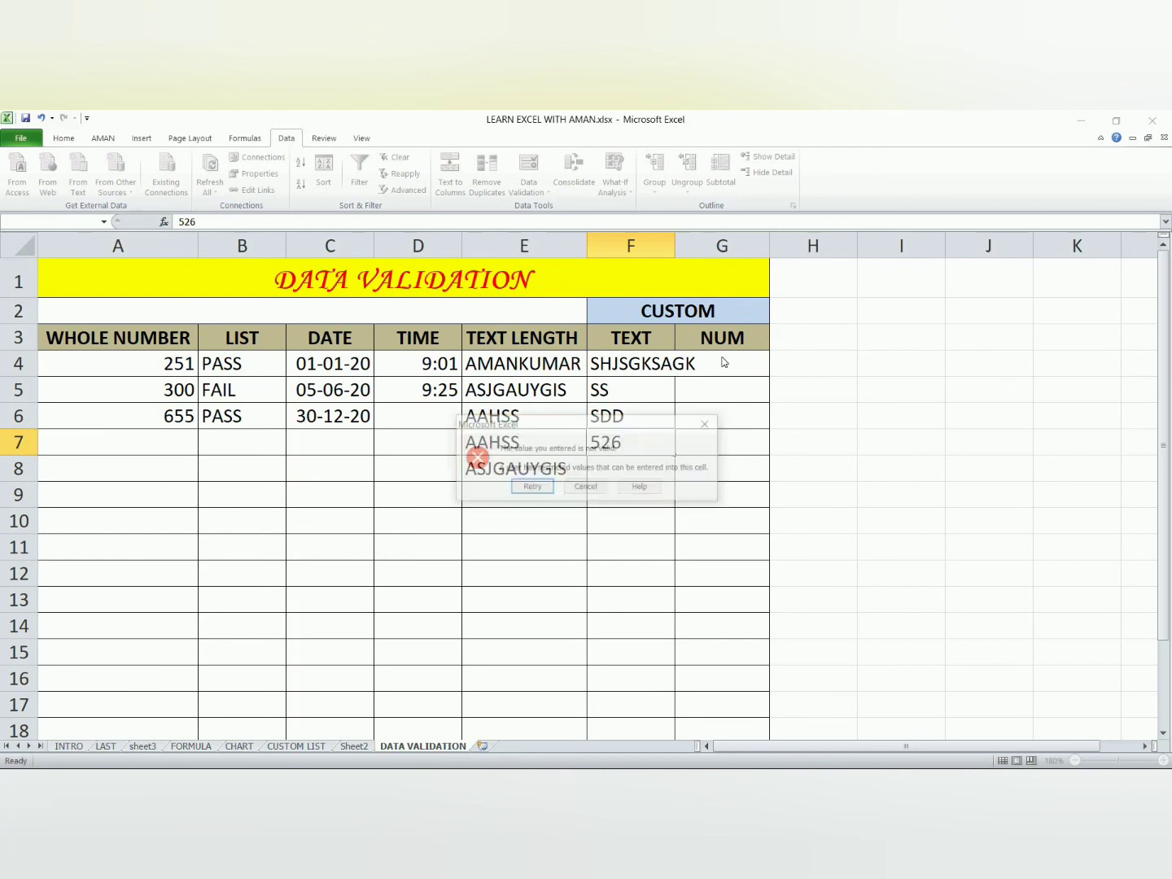
pyautogui.click(706, 425)
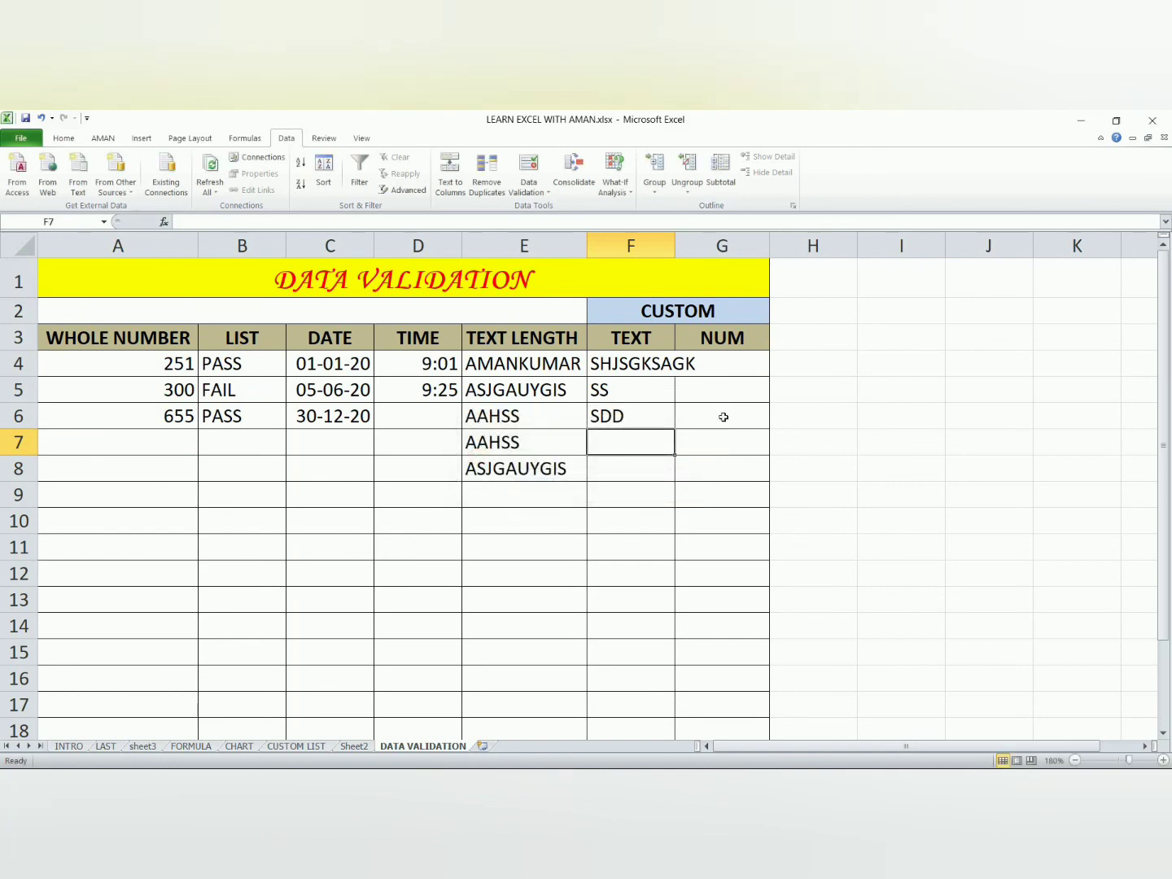
# Step: Set Data Validation for G4:G12 to allow Custom entries
pyautogui.moveTo(721, 364); pyautogui.dragTo(741, 581)
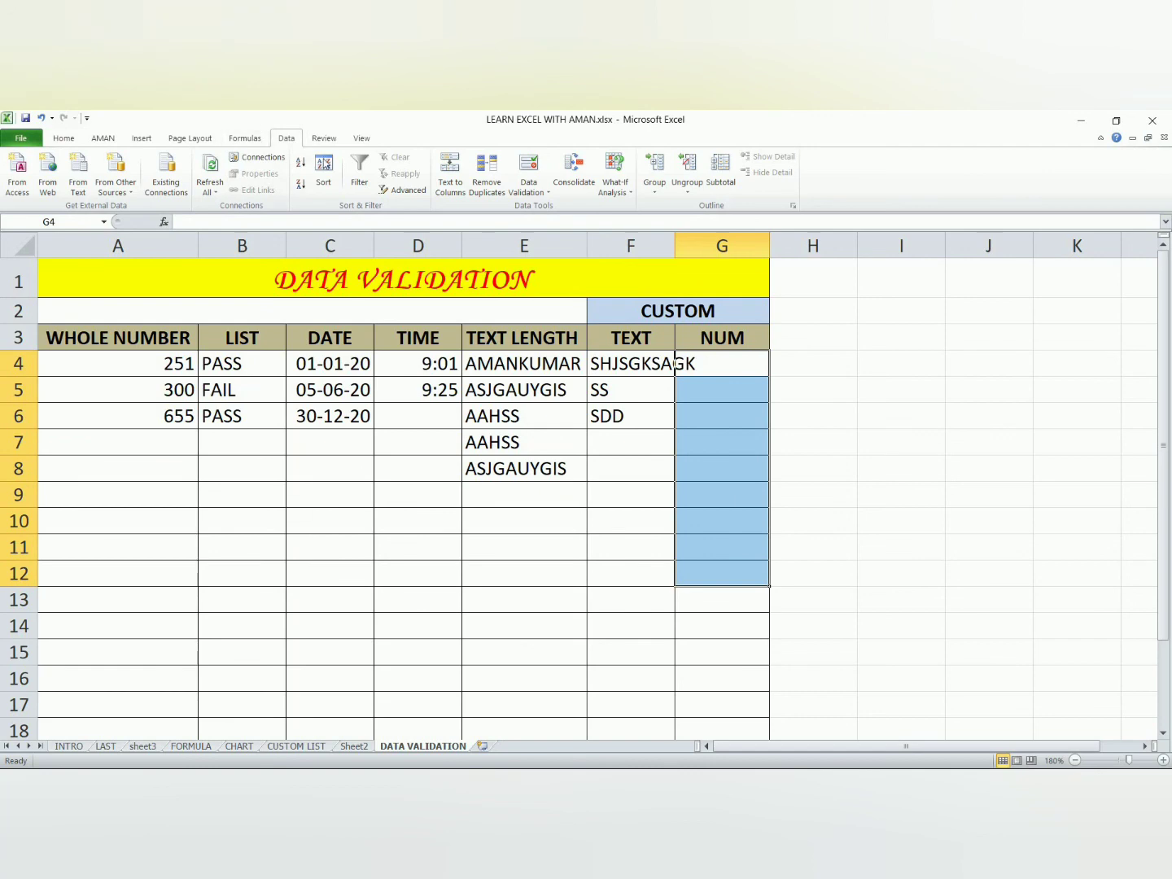
pyautogui.click(544, 193)
pyautogui.click(552, 210)
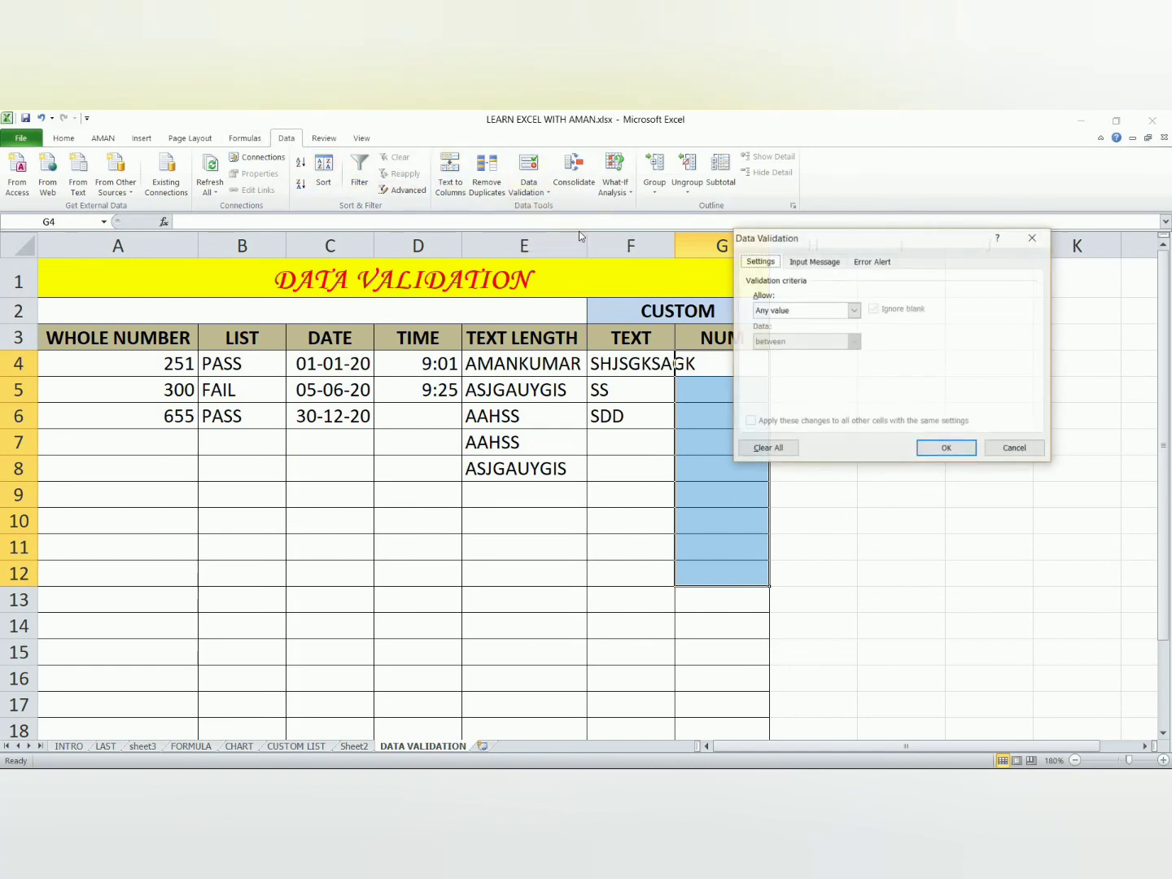
pyautogui.click(853, 314)
pyautogui.click(801, 399)
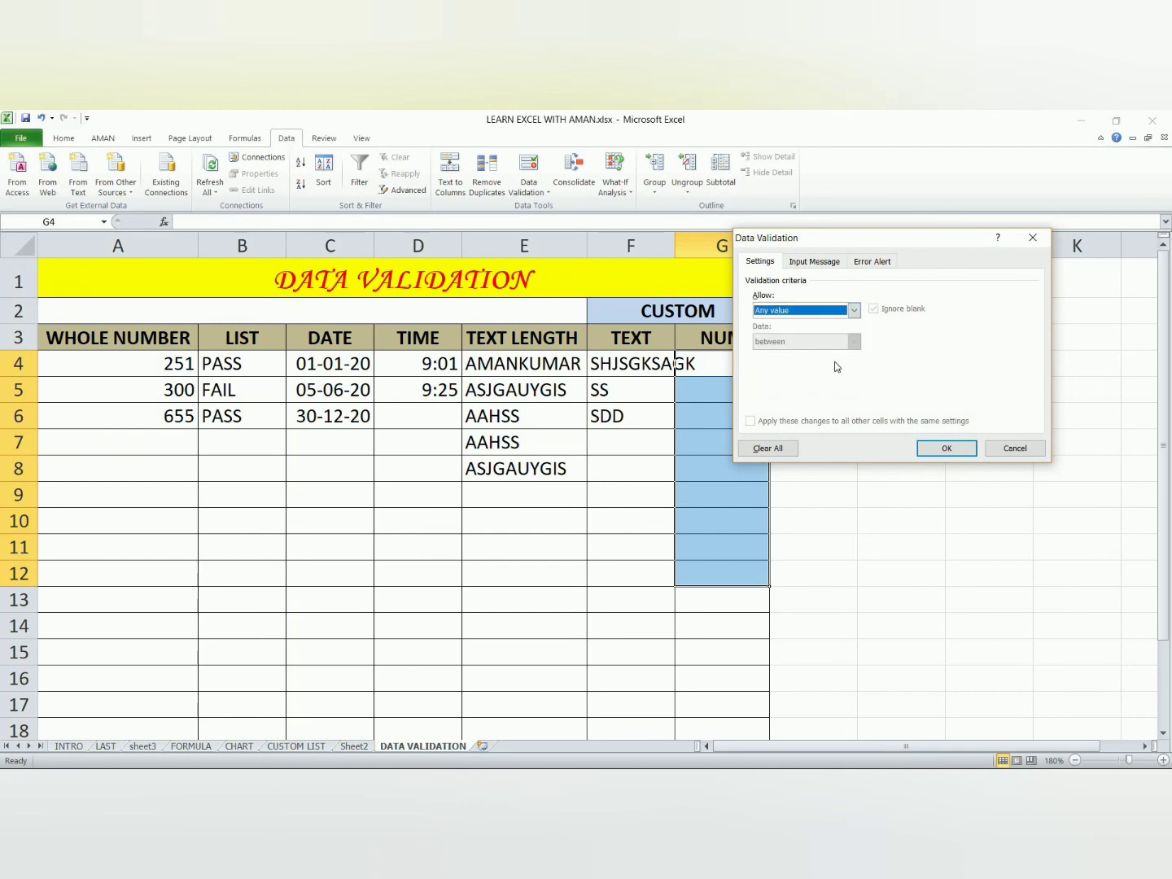
pyautogui.click(852, 310)
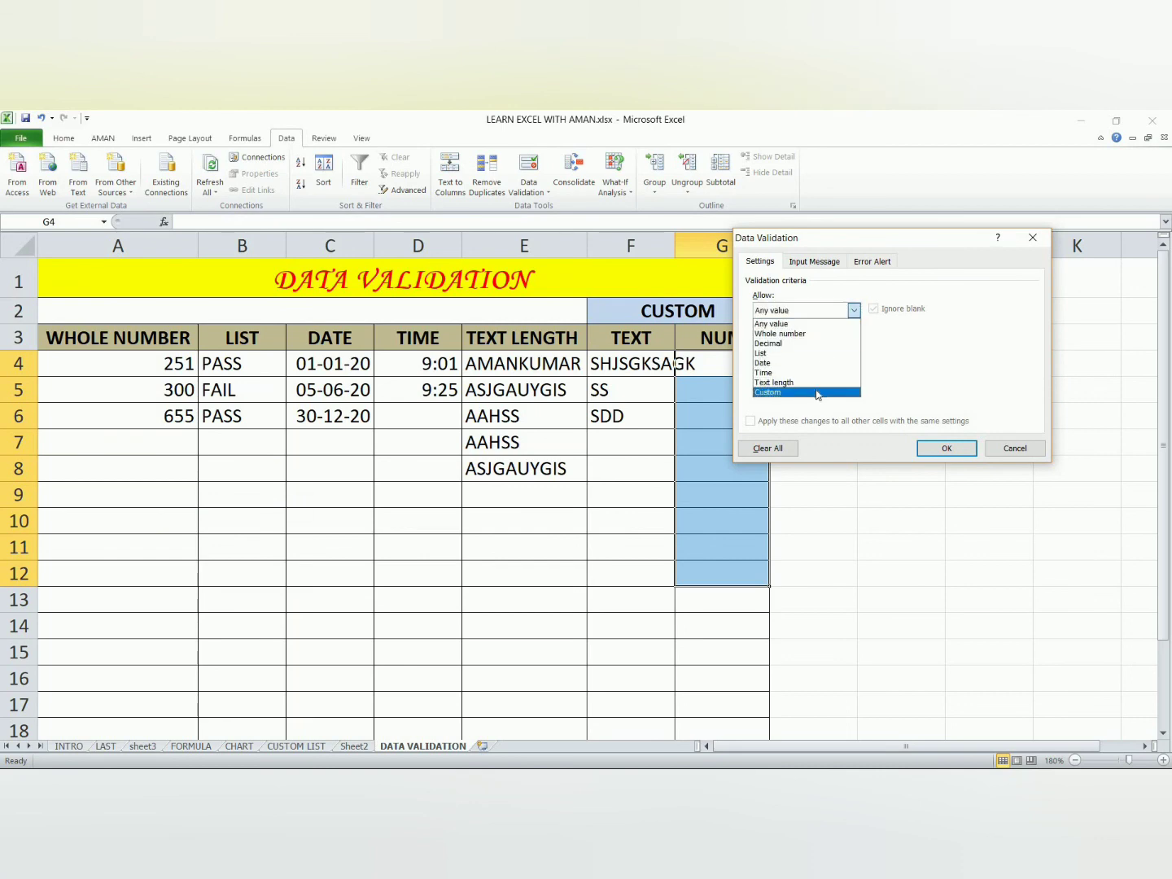
pyautogui.click(801, 397)
# Step: Enter the validation formula =ISNUMBER(G4:G12) and confirm the rule
pyautogui.click(871, 371)
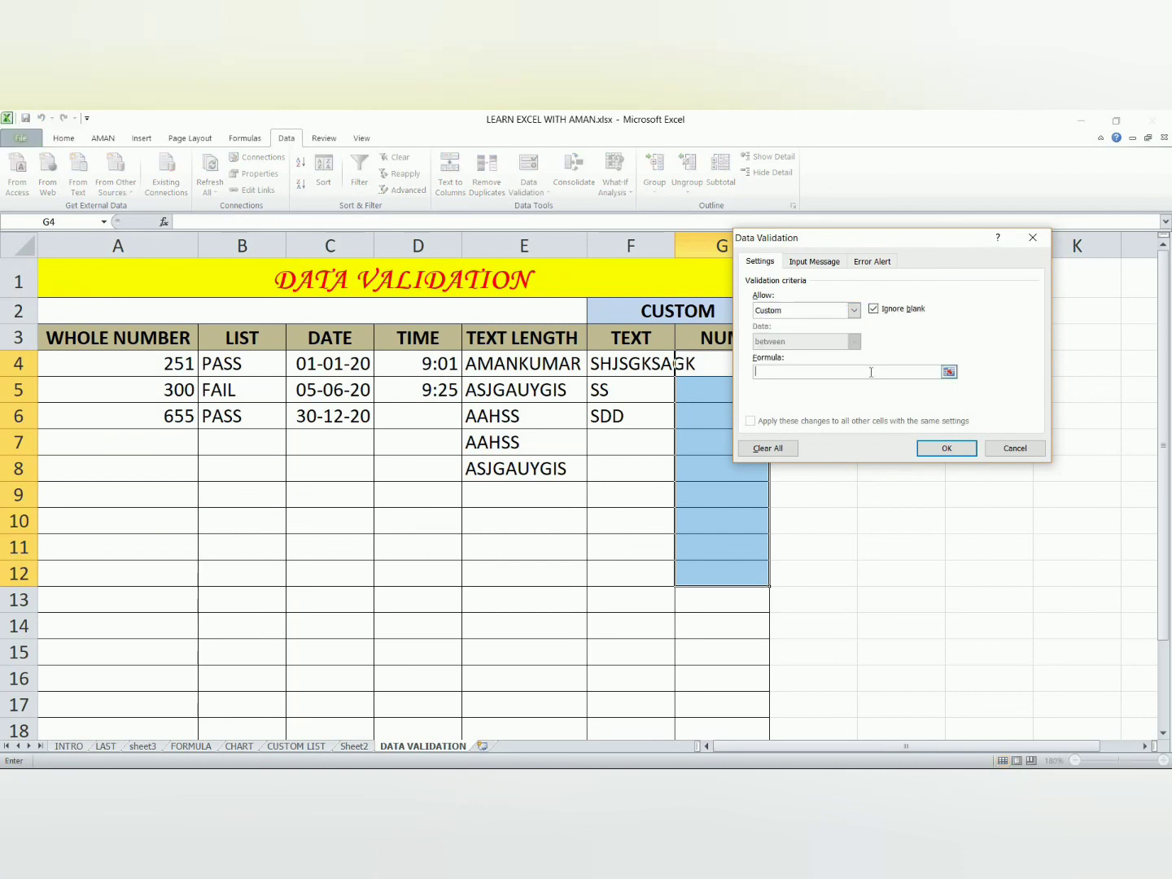
pyautogui.write('=ISNUMBER(')
pyautogui.moveTo(923, 244); pyautogui.dragTo(1003, 281)
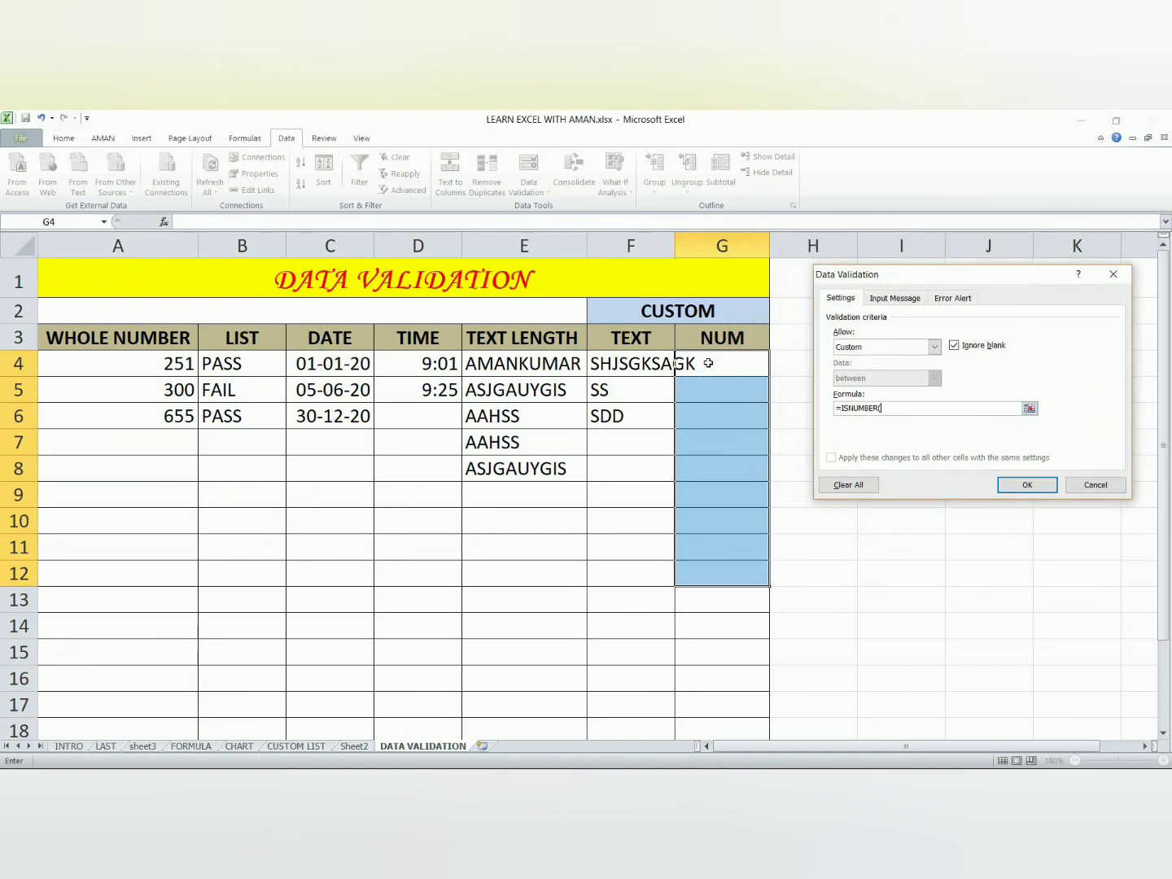
pyautogui.moveTo(706, 364); pyautogui.dragTo(720, 570)
pyautogui.moveTo(740, 512); pyautogui.dragTo(740, 512)
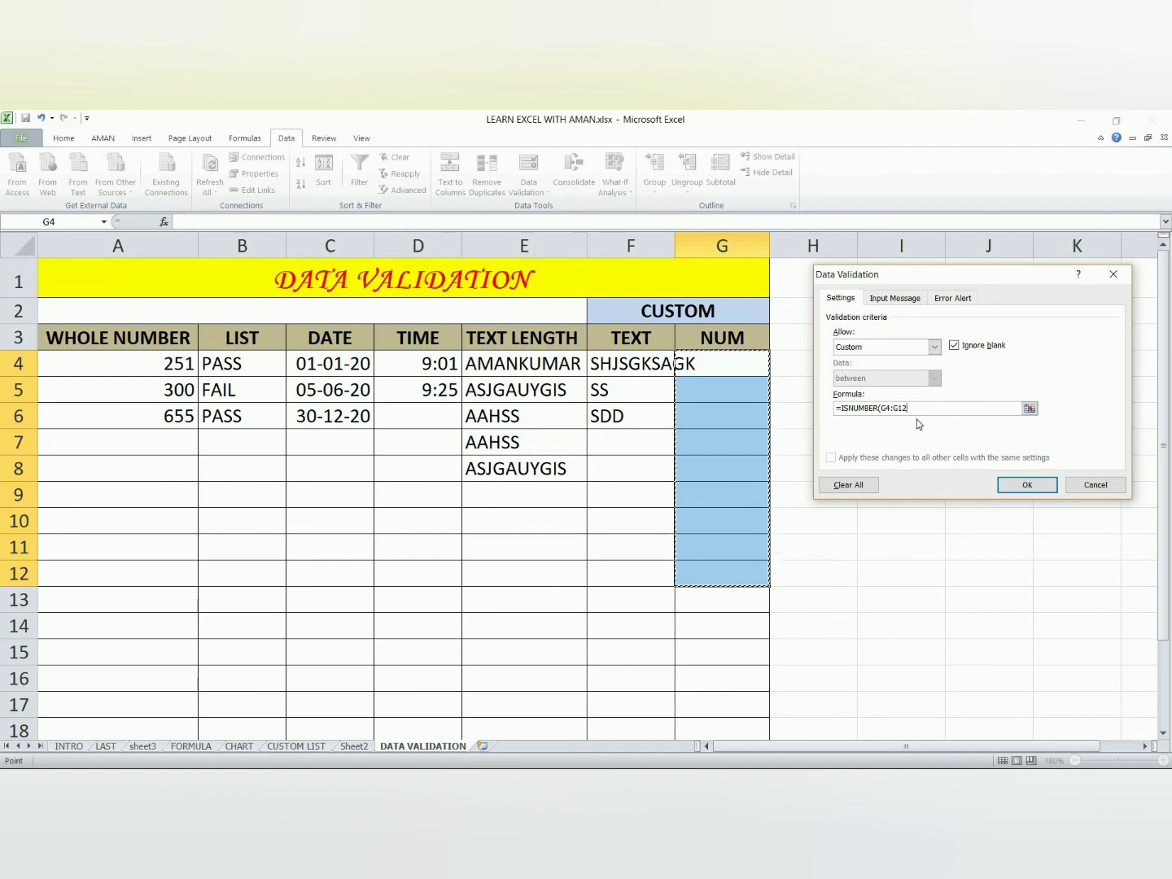
pyautogui.write(')')
pyautogui.press('Return')
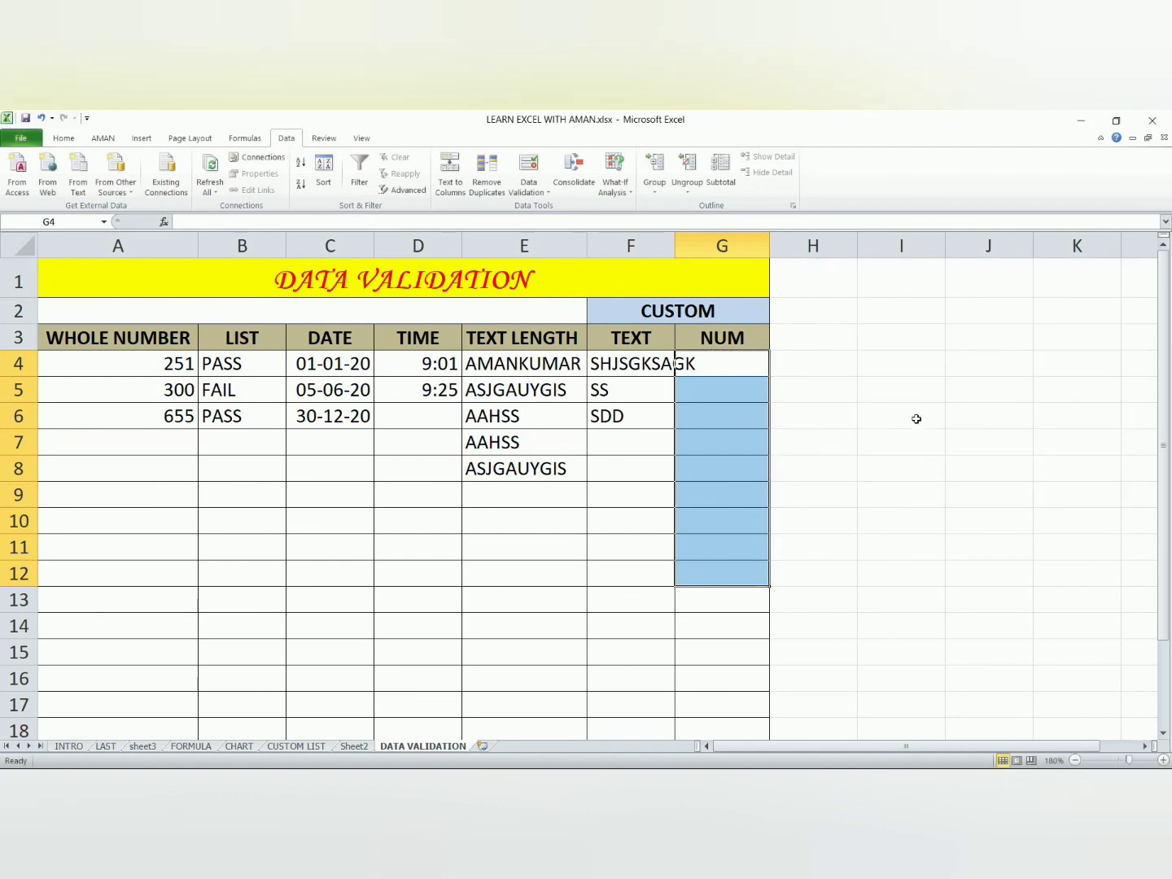
# Step: Enter 4565, 526329 and 2 in G4:G6
pyautogui.click(717, 370)
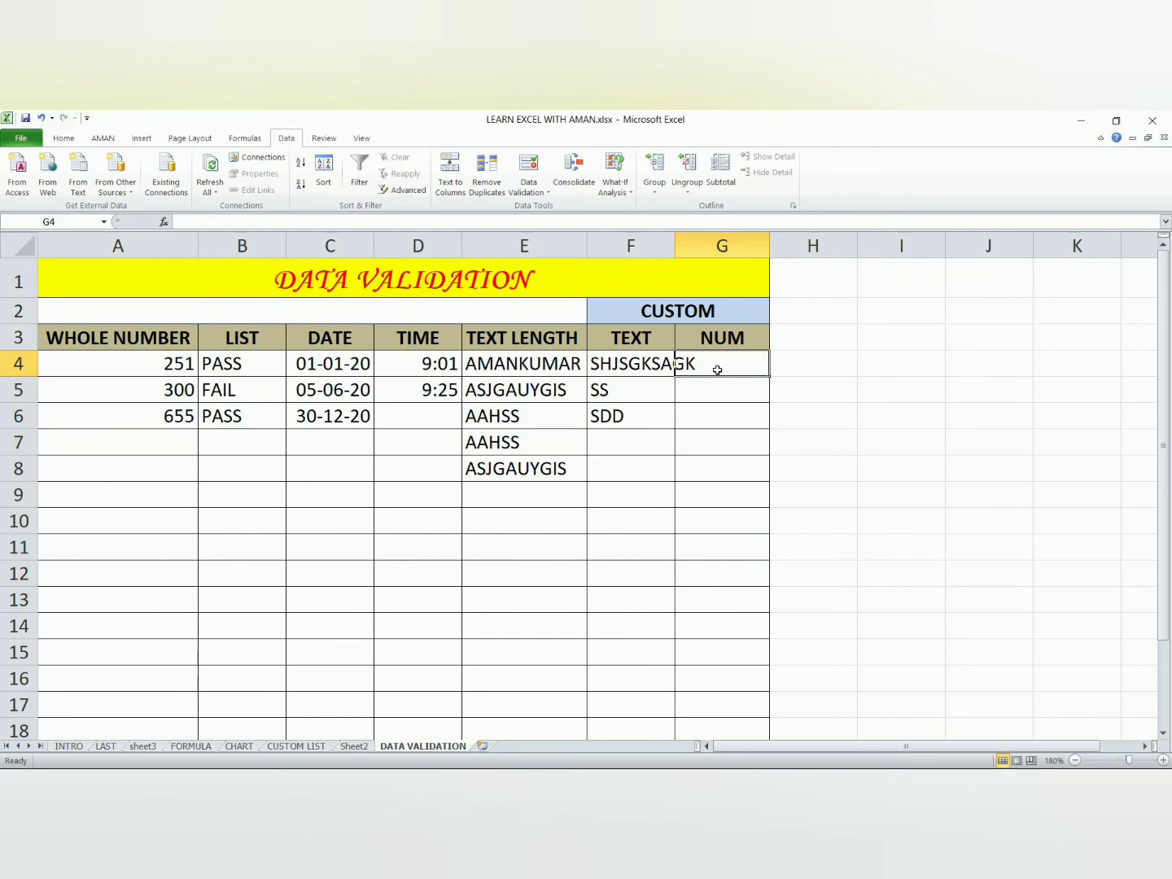
pyautogui.write('4565')
pyautogui.press('Return')
pyautogui.write('52632')
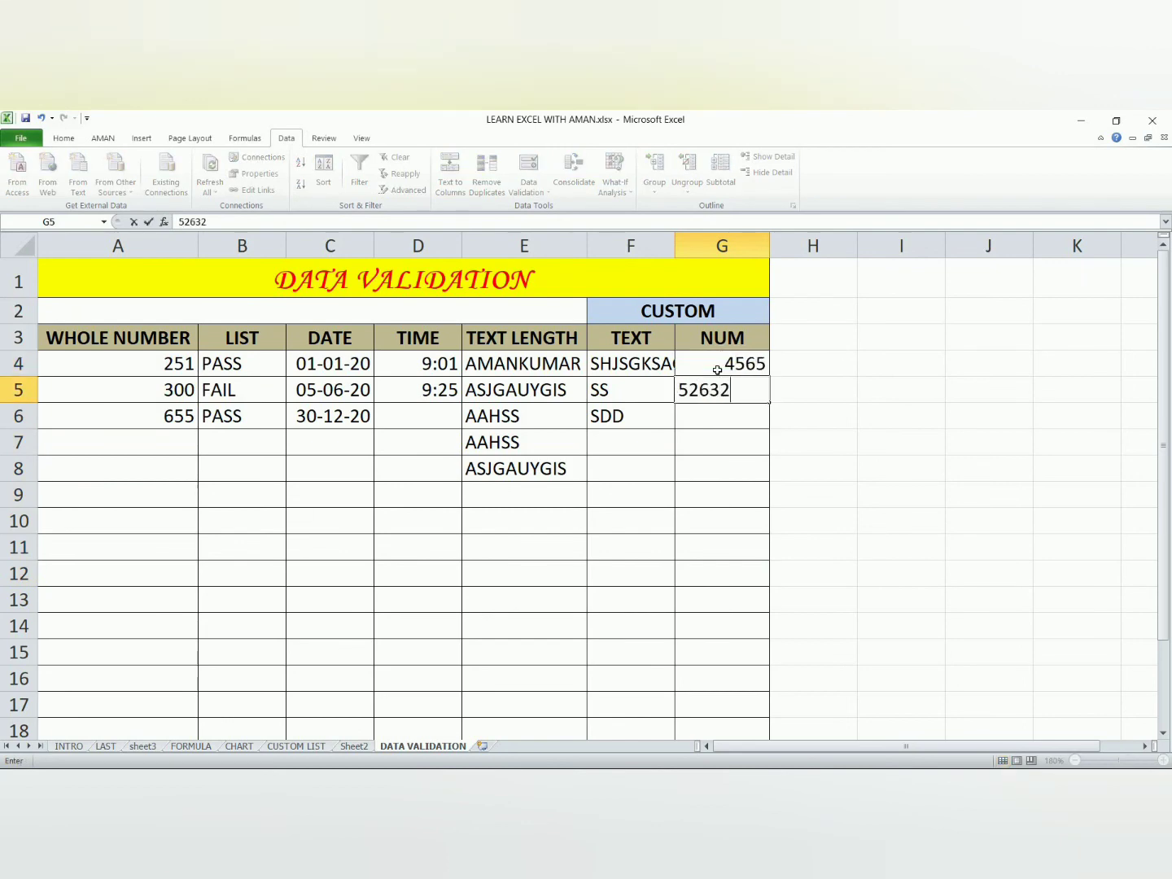
pyautogui.write('9')
pyautogui.press('Return')
pyautogui.write('2')
pyautogui.press('Return')
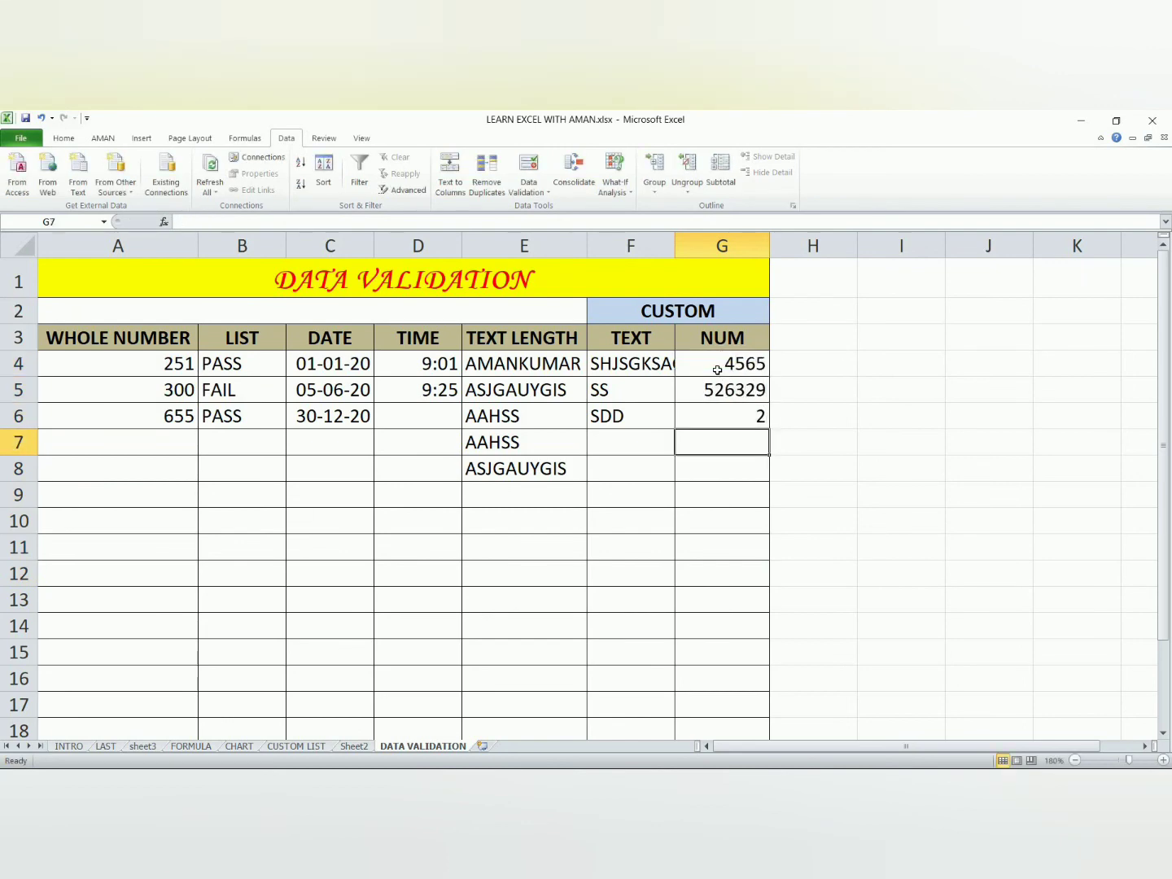
# Step: Confirm the text ASASD is rejected in G7 and cancel it
pyautogui.write('ASASD')
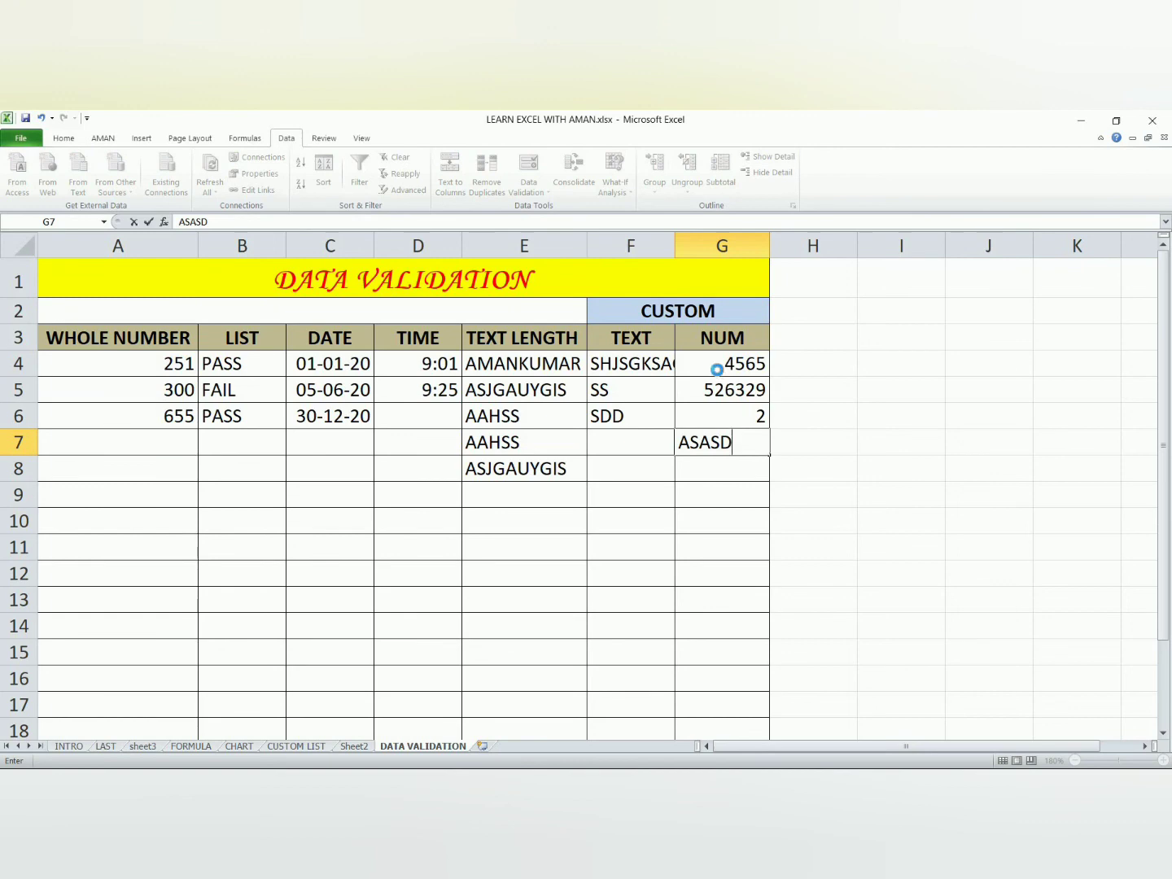
pyautogui.press('Return')
pyautogui.press('Return')
pyautogui.write('D')
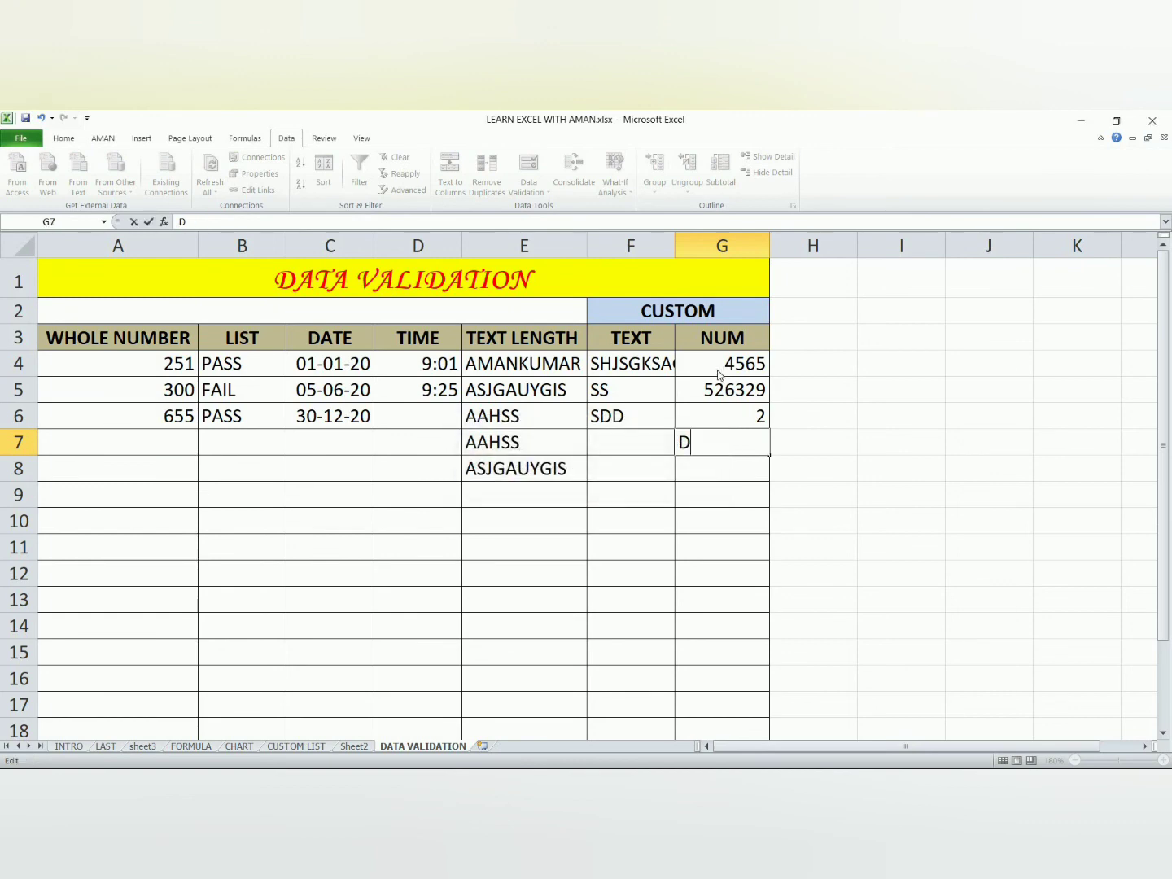
pyautogui.press('Return')
pyautogui.press('Return')
pyautogui.press('Return')
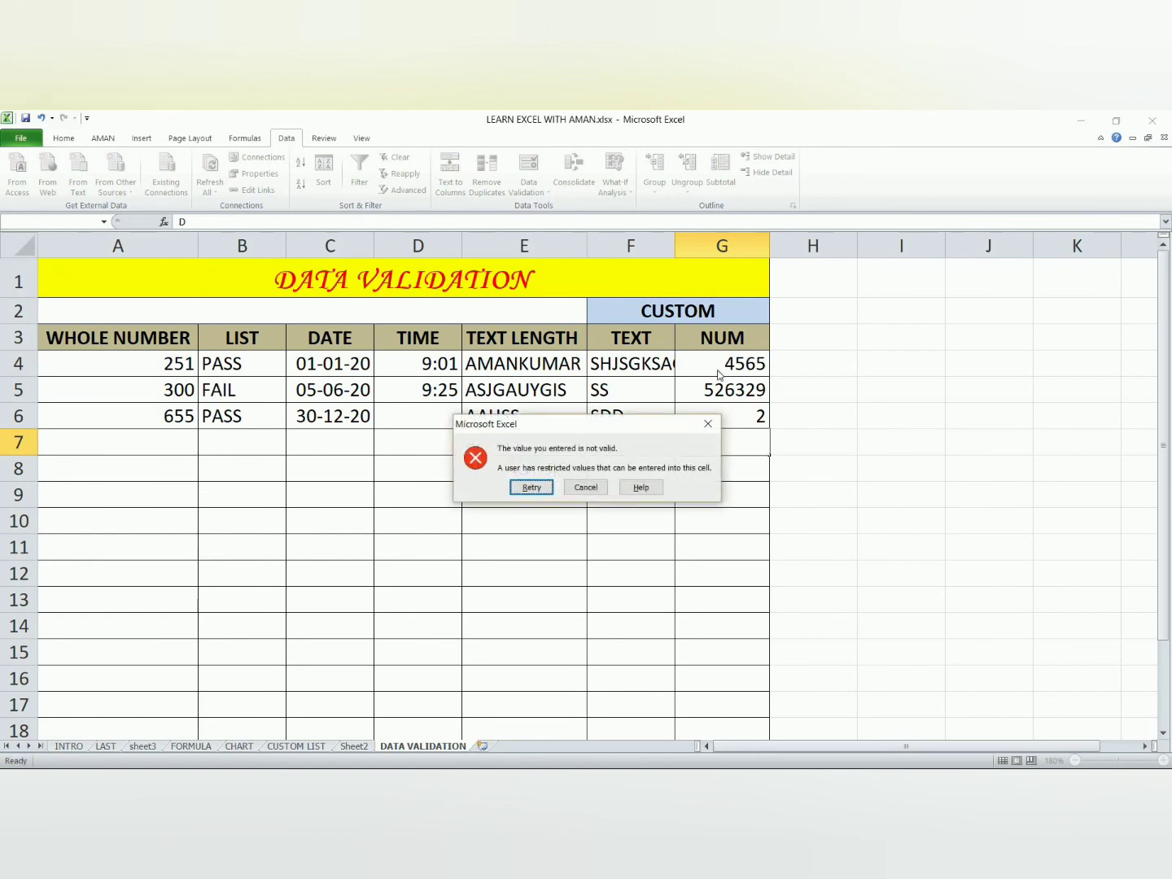
pyautogui.click(588, 487)
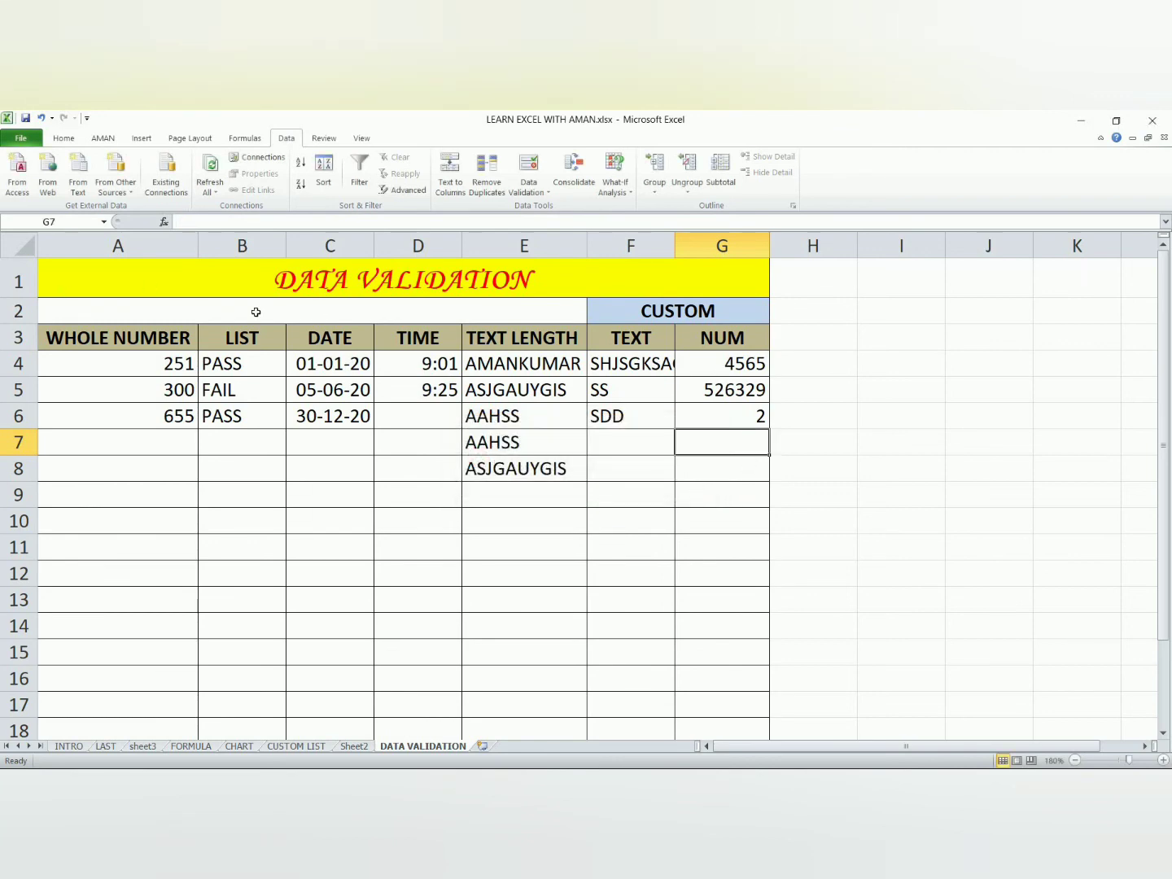